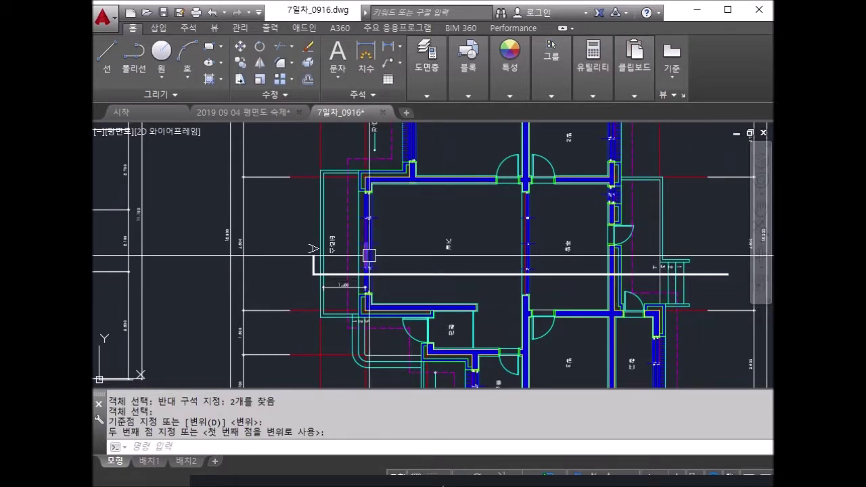
Make 단면선 the current layer, finish the pending move, and start a LINE
scroll(379, 285, down, 2)
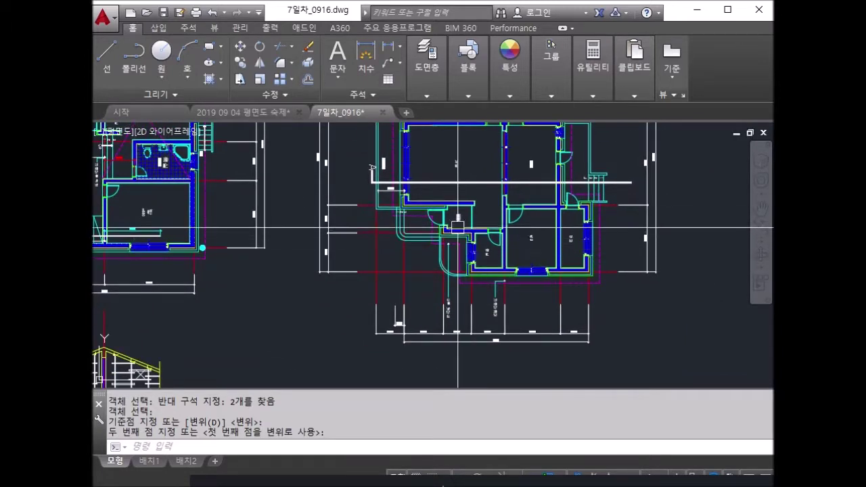
click(509, 95)
click(441, 95)
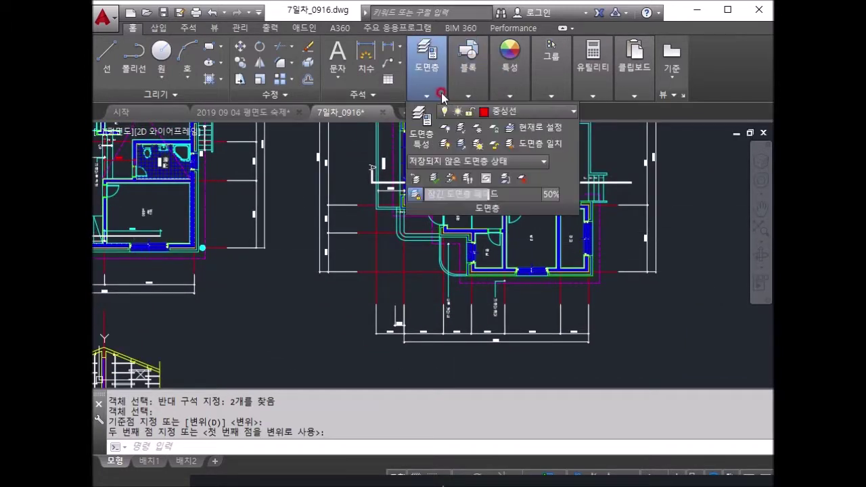
click(511, 115)
click(523, 258)
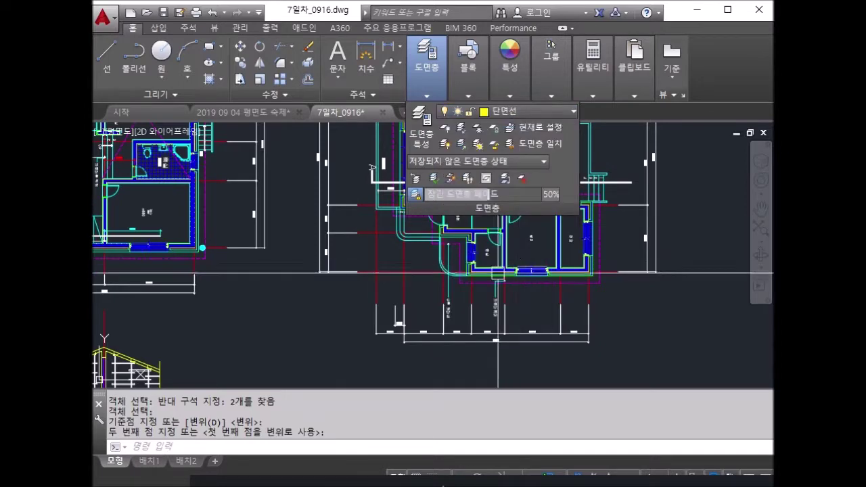
scroll(558, 224, up, 2)
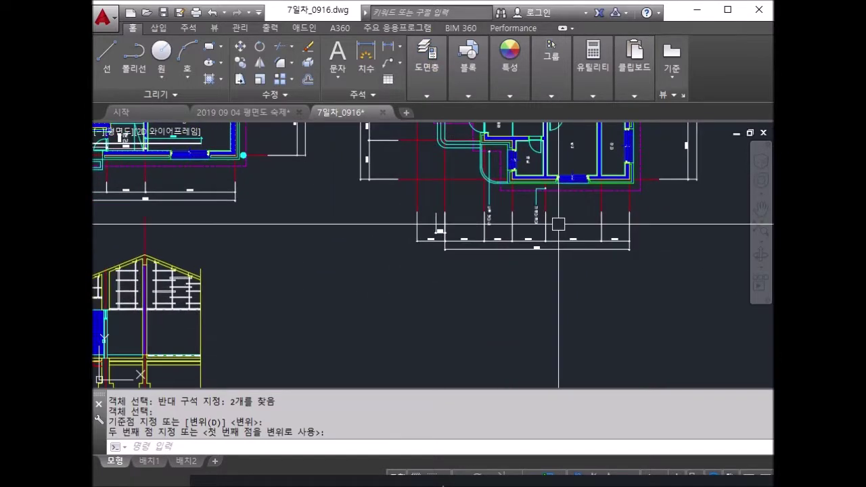
click(540, 258)
text(l)
key(Return)
scroll(508, 245, down, 2)
scroll(547, 274, down, 2)
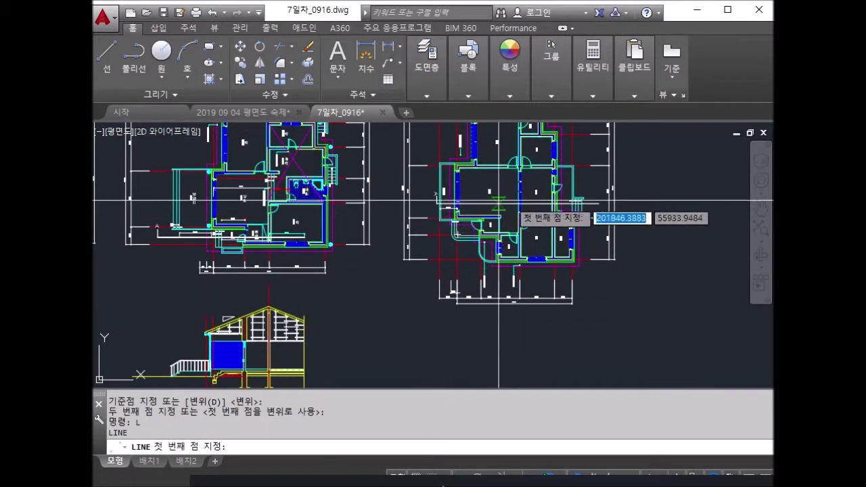
Draw a horizontal 단면선 ground line beneath the right floor plan
click(420, 371)
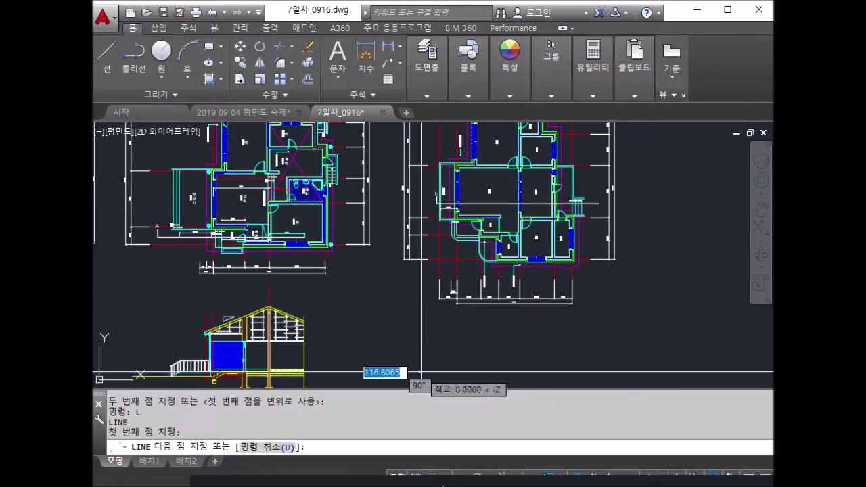
click(609, 371)
key(Return)
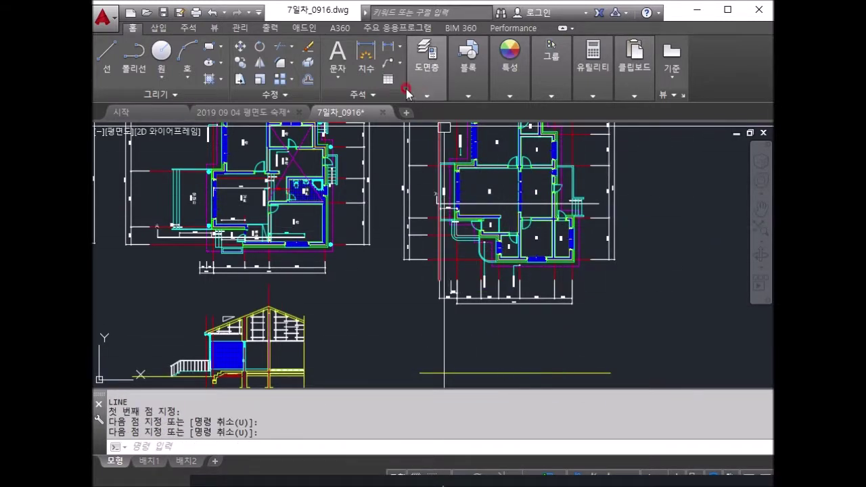
Make 중심선 the current layer and start another line
click(427, 96)
click(512, 114)
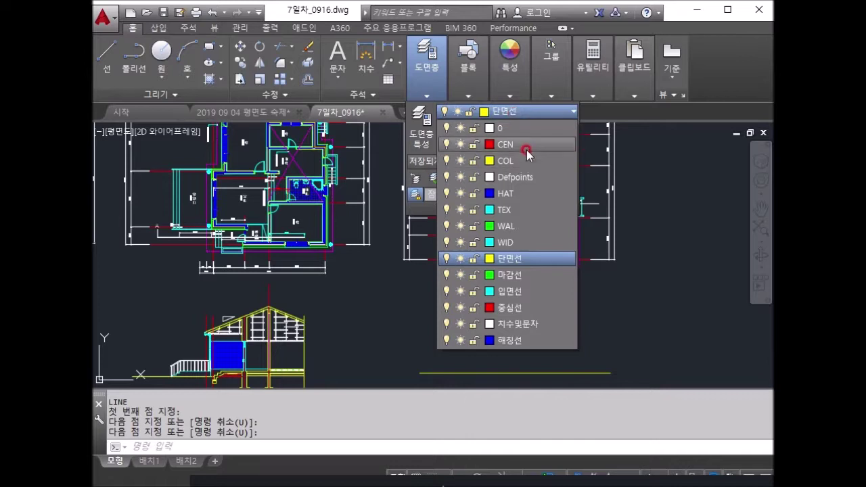
click(522, 310)
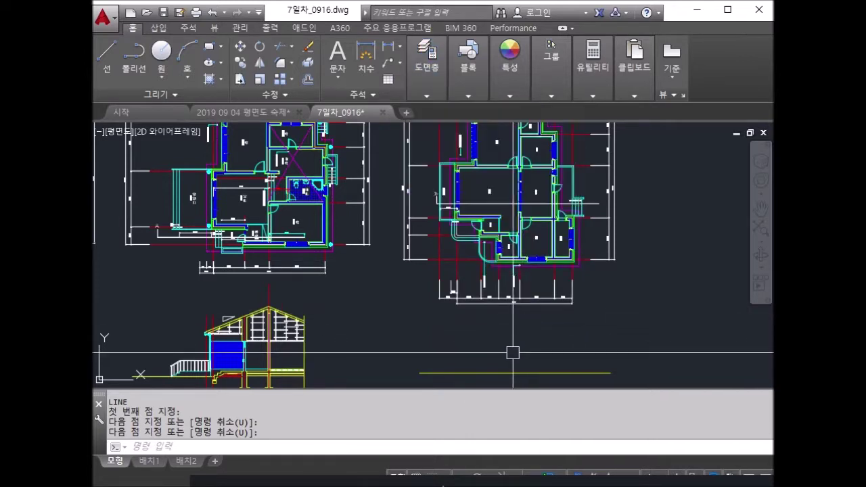
text(L)
key(Return)
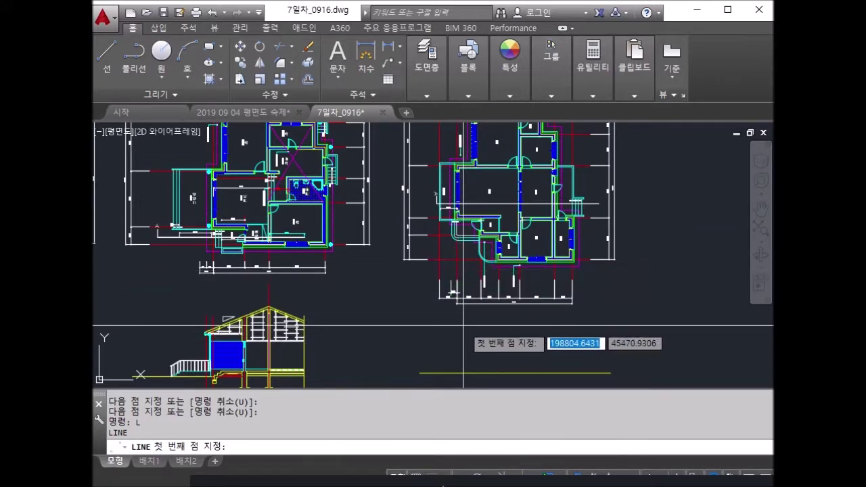
Draw a vertical red 중심선 line rising from the ground line
click(457, 324)
middle_drag(457, 384, 458, 324)
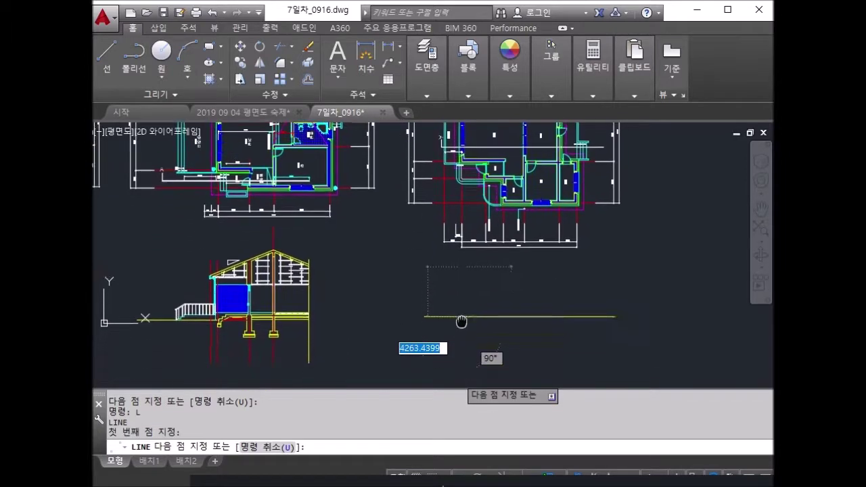
click(470, 318)
key(Return)
scroll(475, 174, up, 2)
scroll(476, 174, up, 3)
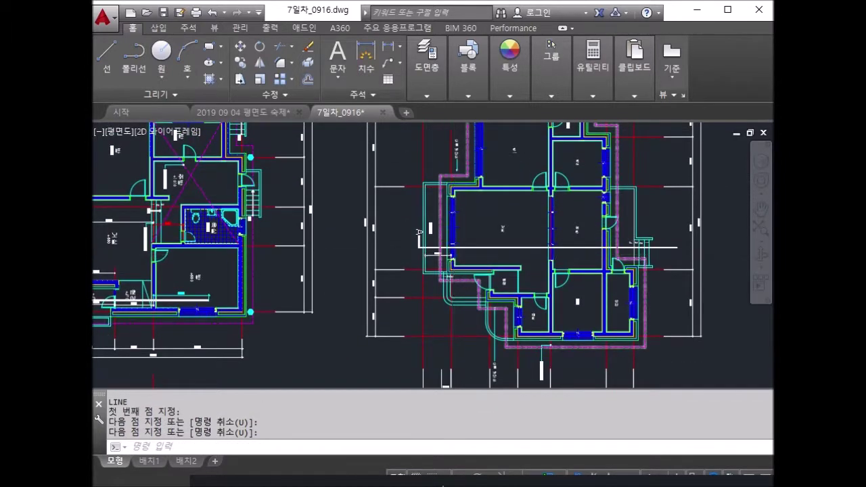
scroll(449, 248, up, 3)
Pan and zoom across the floor plan to review the 거실 and 주방 rooms
middle_drag(449, 242, 356, 280)
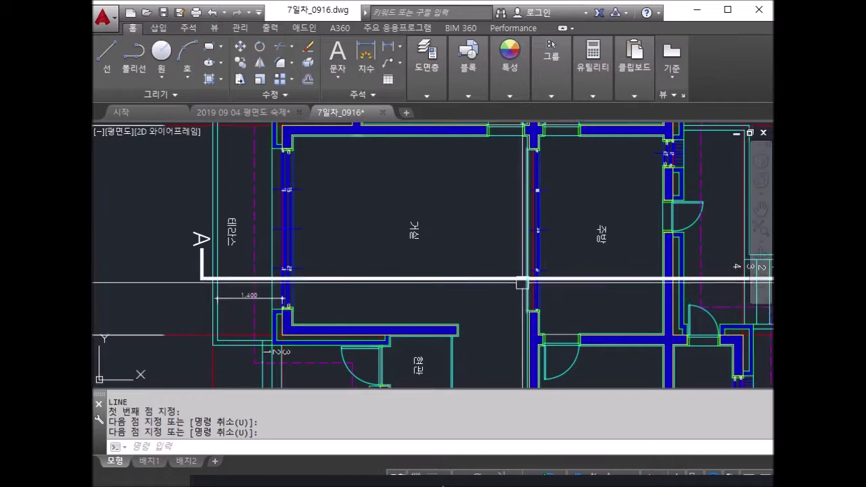
middle_drag(522, 286, 429, 286)
scroll(591, 277, down, 5)
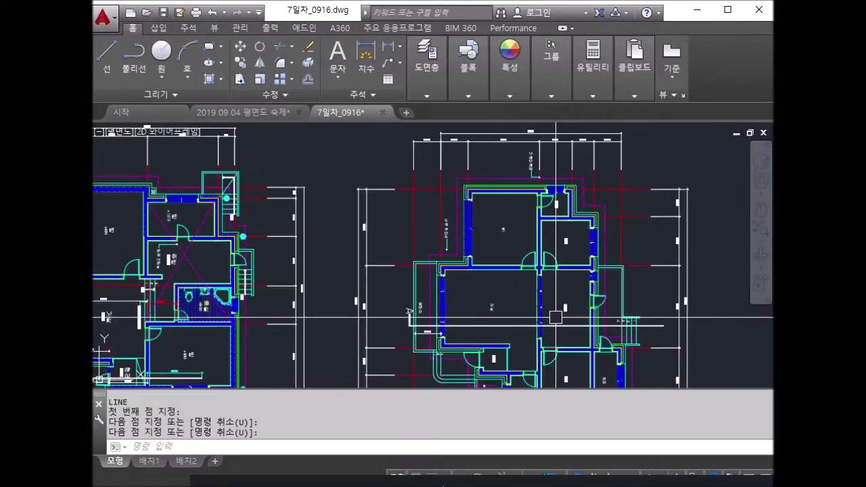
scroll(541, 159, up, 3)
scroll(518, 194, up, 3)
middle_drag(408, 180, 437, 198)
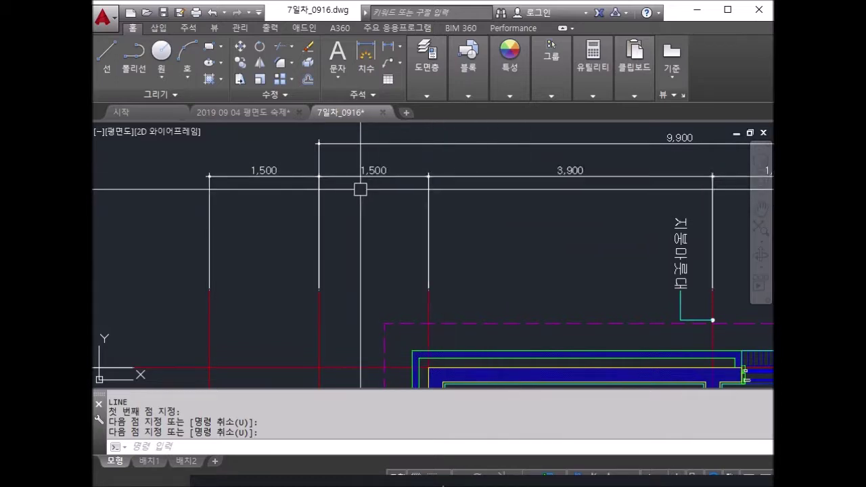
middle_drag(608, 207, 549, 170)
scroll(540, 201, down, 2)
scroll(515, 192, down, 2)
scroll(516, 192, down, 2)
scroll(515, 191, down, 3)
scroll(501, 286, up, 2)
scroll(501, 287, up, 1)
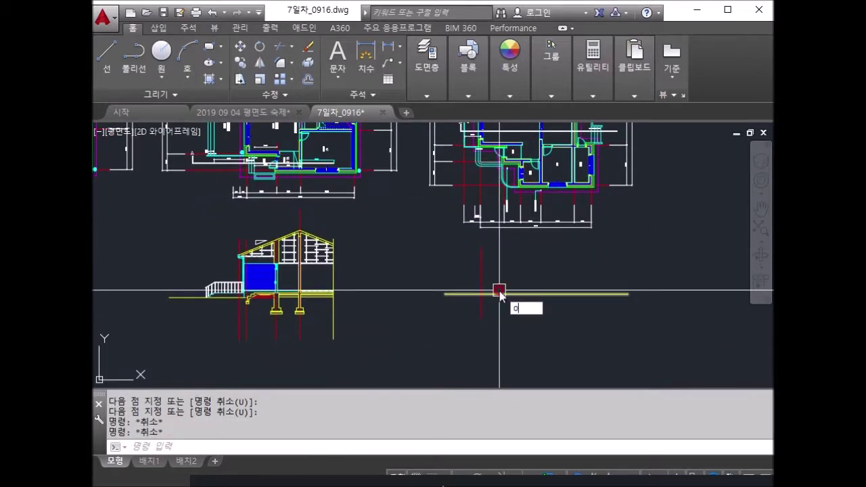
Offset the center line 5400 to the right for a second grid line
key(Return)
text(5)
key(Return)
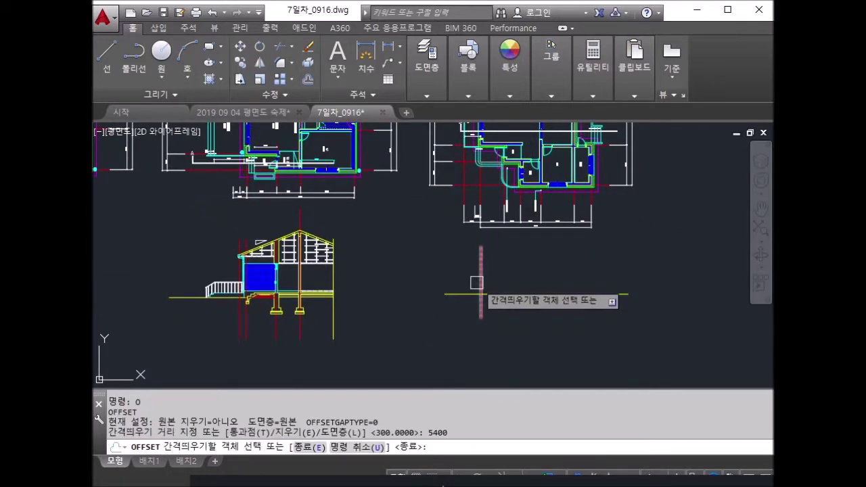
click(476, 282)
click(563, 278)
key(Return)
key(Return)
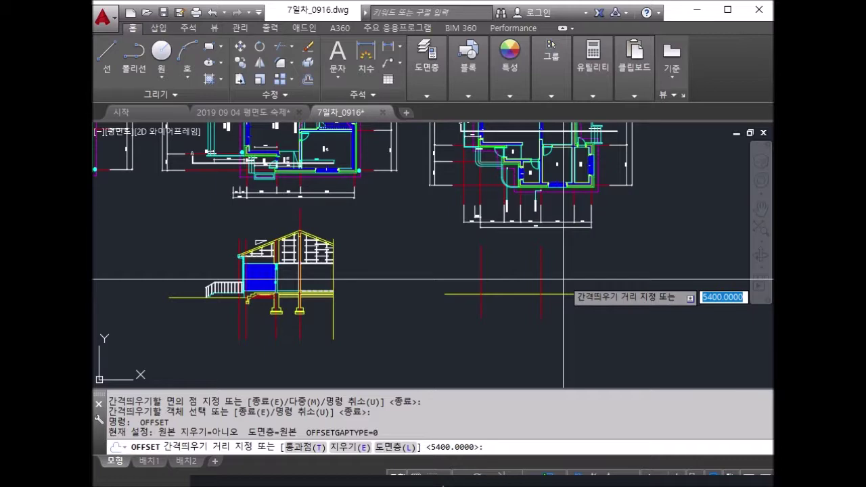
scroll(622, 226, up, 5)
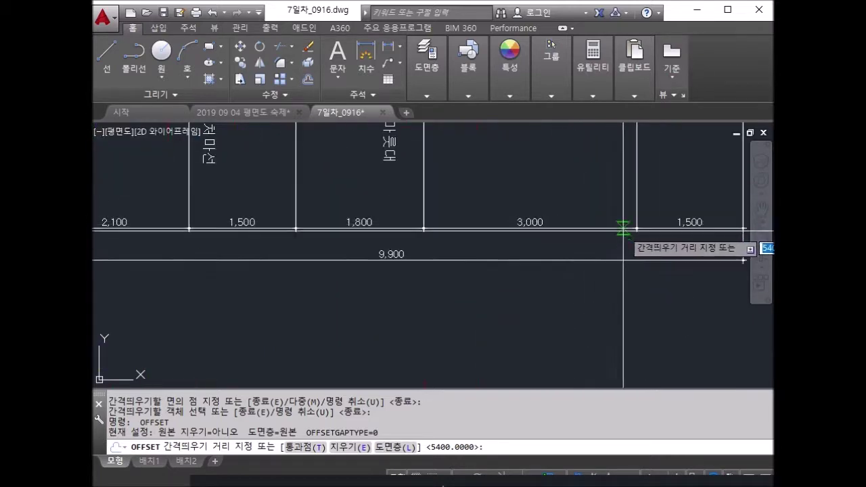
scroll(622, 226, down, 5)
scroll(412, 263, up, 3)
scroll(411, 263, up, 3)
scroll(411, 263, up, 2)
scroll(411, 263, down, 2)
middle_drag(554, 298, 531, 274)
scroll(538, 304, down, 3)
middle_drag(537, 304, 542, 299)
scroll(530, 255, up, 1)
key(Escape)
Offset the red line 3000 to the right for a third grid line
text(o)
key(Return)
text(3)
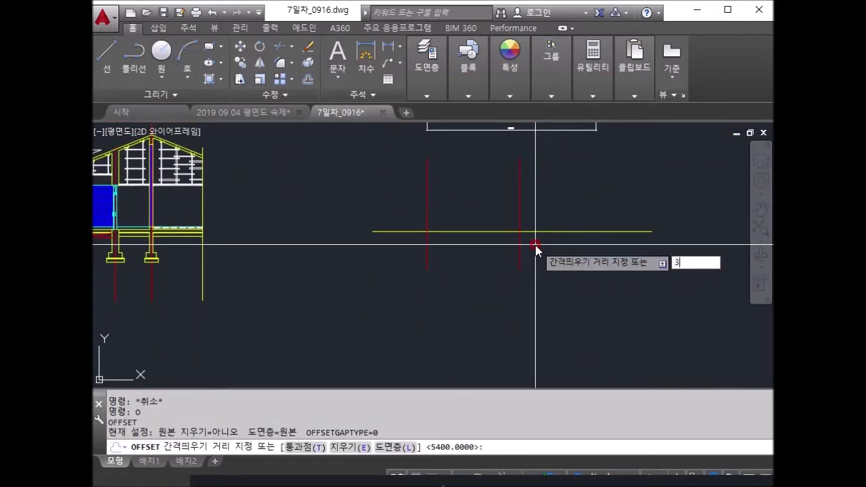
key(Return)
click(520, 216)
click(580, 201)
key(Return)
mouse_move(583, 225)
middle_down()
mouse_move(596, 297)
mouse_move(545, 284)
middle_up()
key(Escape)
drag(545, 284, 521, 298)
Grab the red line's top grip, cancel the stretch, and zoom to review the section
click(533, 241)
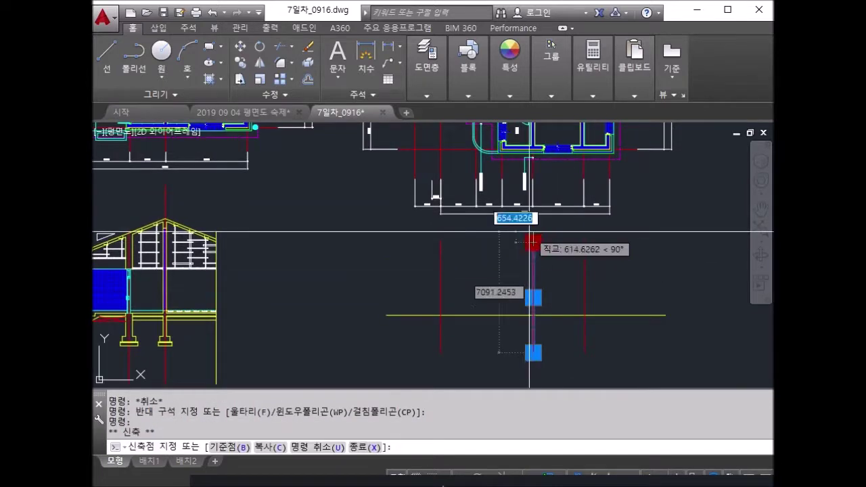
scroll(554, 218, up, 2)
key(Escape)
scroll(580, 284, down, 3)
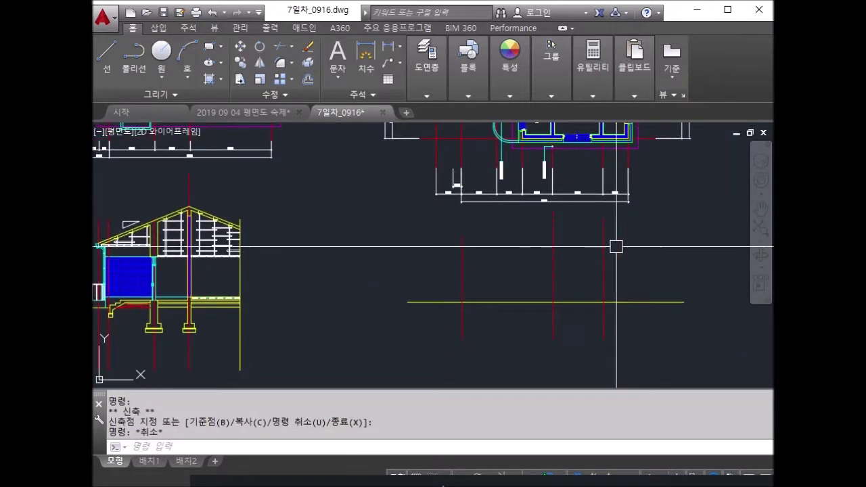
scroll(492, 284, down, 2)
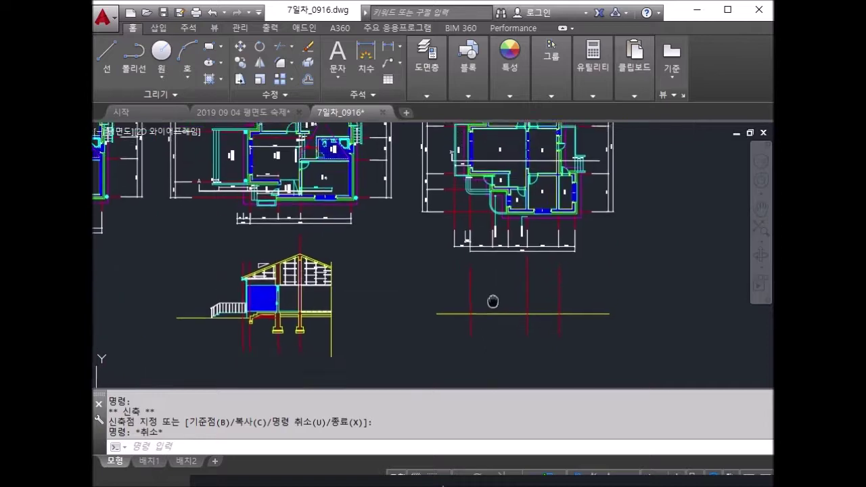
scroll(474, 338, up, 1)
scroll(418, 210, up, 1)
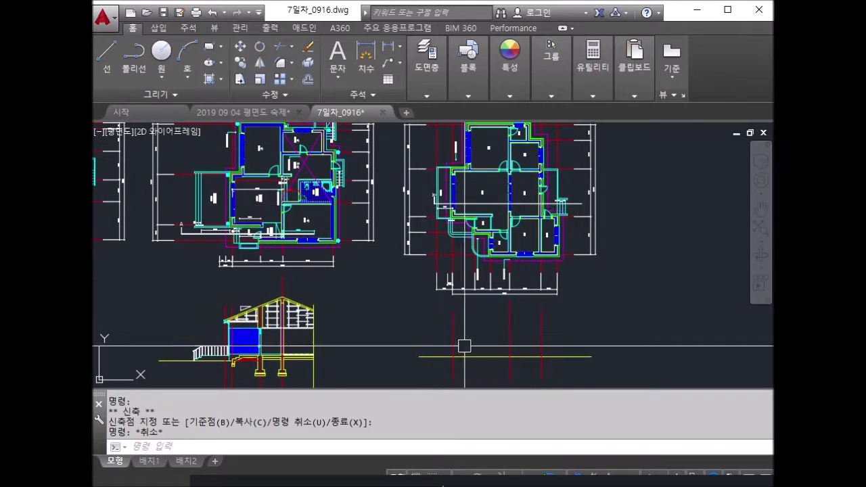
scroll(406, 315, up, 1)
scroll(410, 316, down, 3)
scroll(406, 315, down, 2)
scroll(364, 332, up, 3)
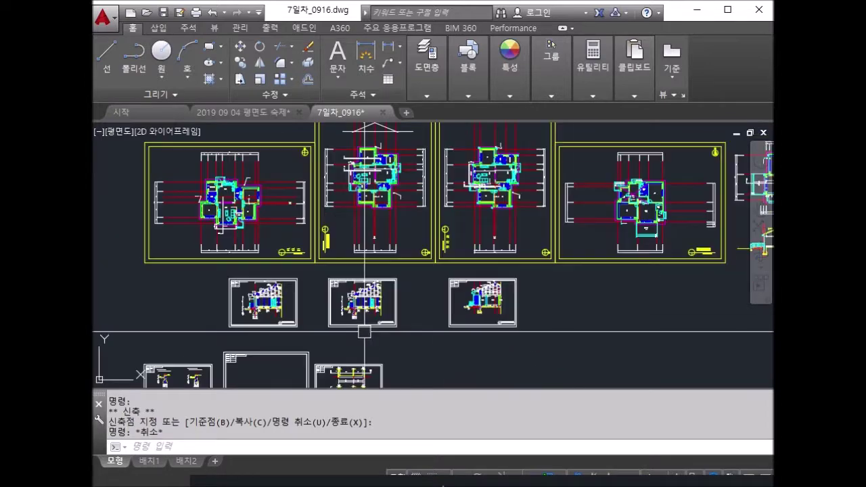
Start copying the G.L±0 label, selecting it and picking its base point
scroll(364, 332, up, 2)
text(co)
key(Return)
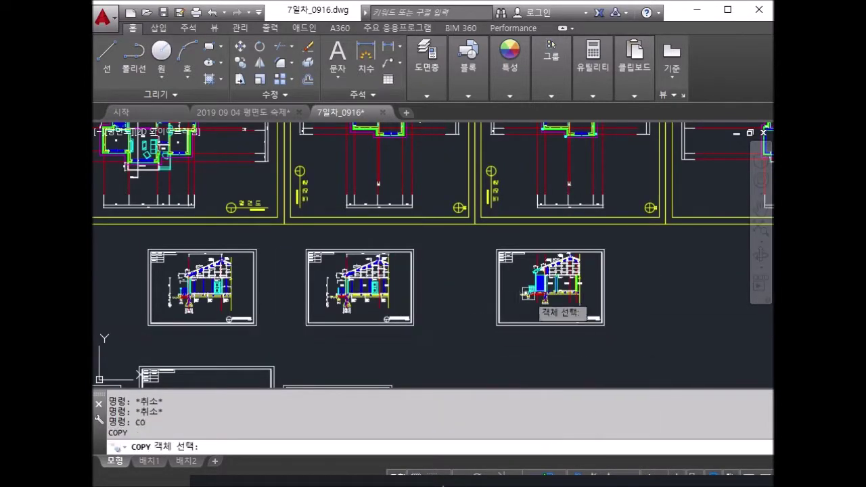
scroll(525, 294, up, 5)
scroll(371, 311, up, 2)
click(357, 306)
click(216, 257)
key(Return)
click(302, 272)
Place two copies of the G.L±0 label along the section drawing
scroll(429, 181, down, 3)
scroll(662, 228, down, 3)
scroll(392, 251, down, 2)
scroll(356, 276, up, 2)
scroll(396, 329, up, 1)
scroll(605, 247, up, 3)
scroll(538, 300, up, 2)
scroll(603, 289, up, 2)
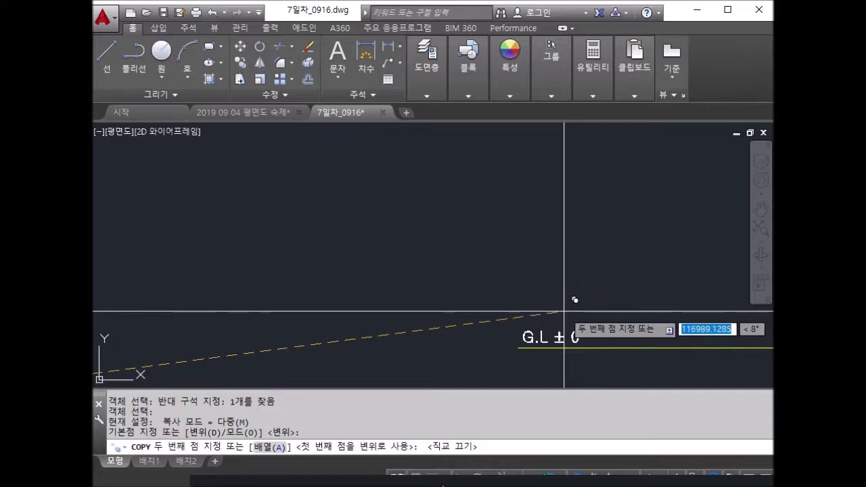
click(566, 302)
scroll(572, 301, down, 1)
scroll(609, 301, down, 2)
scroll(613, 306, down, 3)
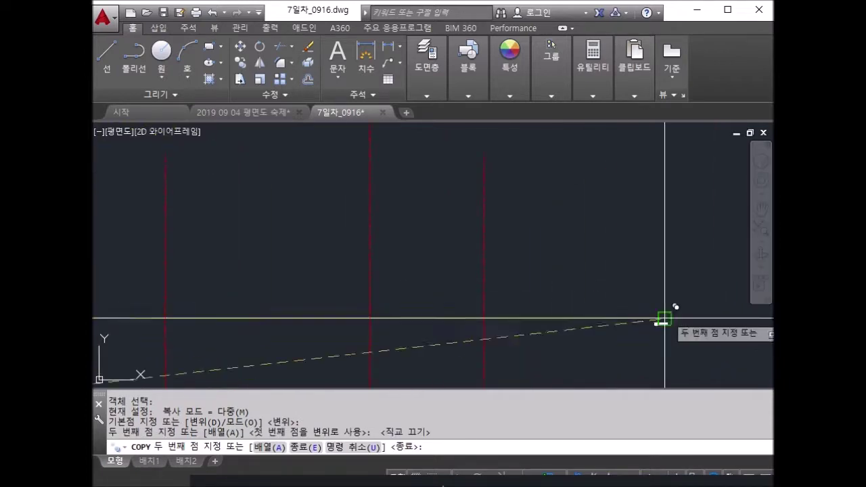
scroll(633, 312, up, 3)
click(630, 316)
key(Return)
Zoom and pan to bring the elevation and ground line into view
scroll(342, 291, down, 4)
scroll(586, 338, up, 2)
middle_drag(532, 224, 534, 235)
scroll(533, 236, down, 2)
scroll(473, 183, down, 2)
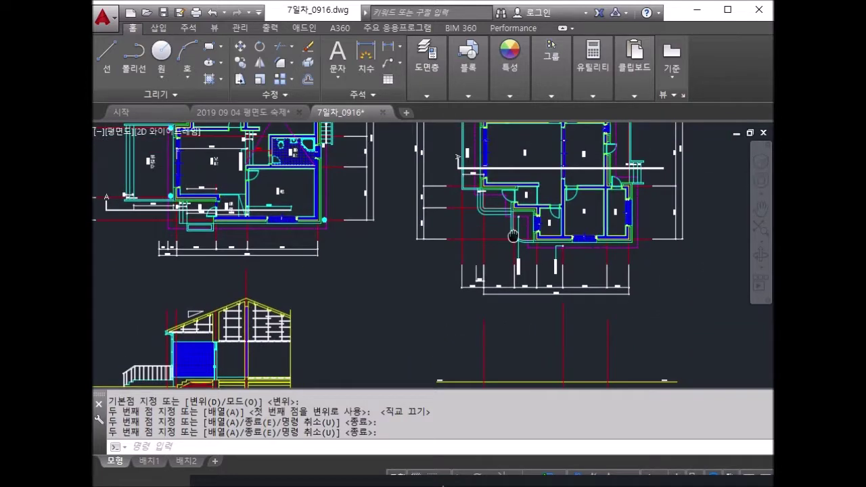
scroll(454, 171, up, 4)
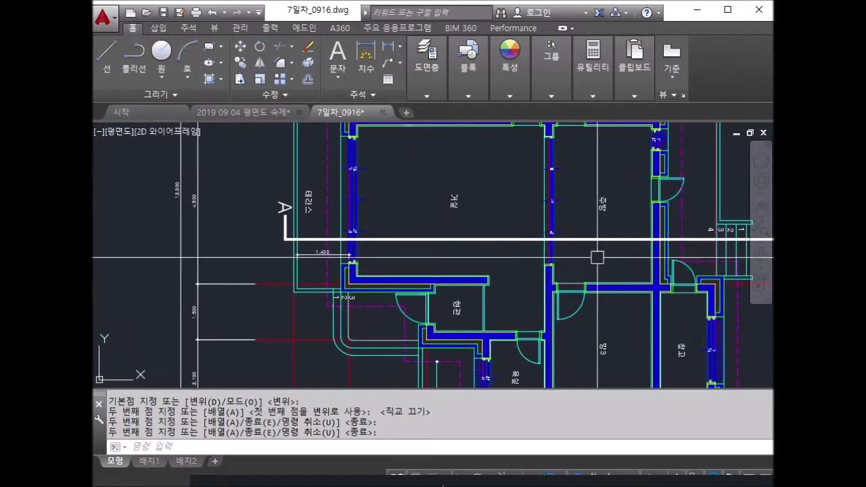
scroll(664, 248, down, 2)
scroll(481, 226, up, 4)
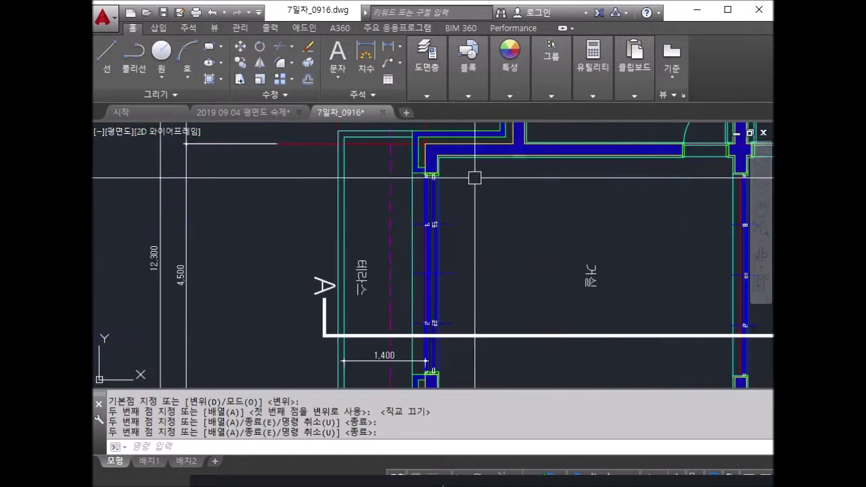
scroll(476, 178, up, 2)
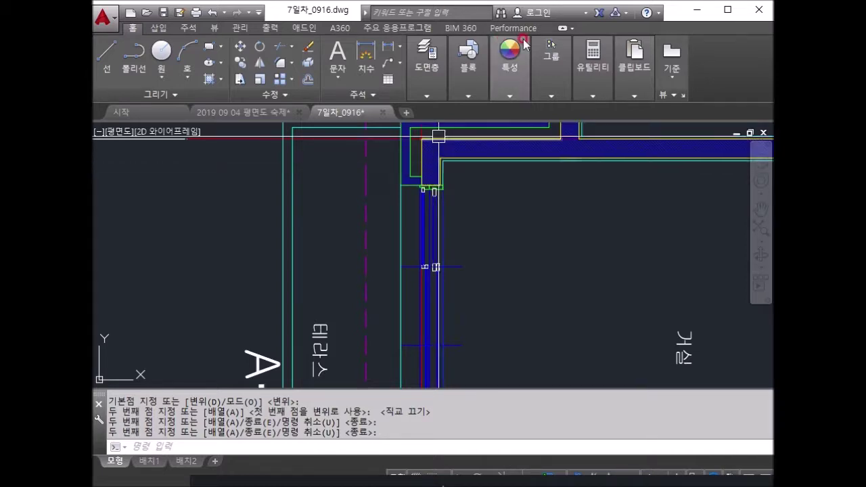
scroll(522, 203, down, 3)
scroll(523, 200, down, 5)
middle_drag(517, 386, 551, 293)
Offset the outer vertical grid lines 210 to form wall lines beside them
key(Escape)
key(Escape)
key(Escape)
text(o)
key(Return)
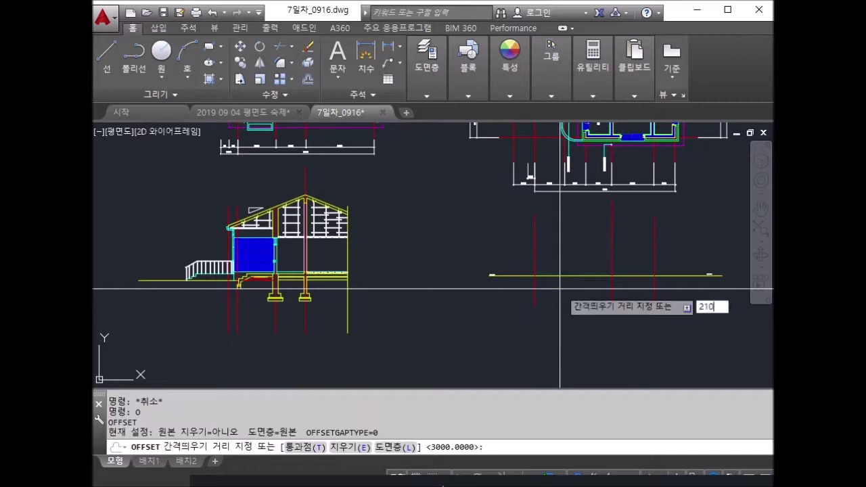
key(Return)
scroll(518, 304, up, 3)
scroll(543, 236, up, 2)
scroll(554, 225, up, 2)
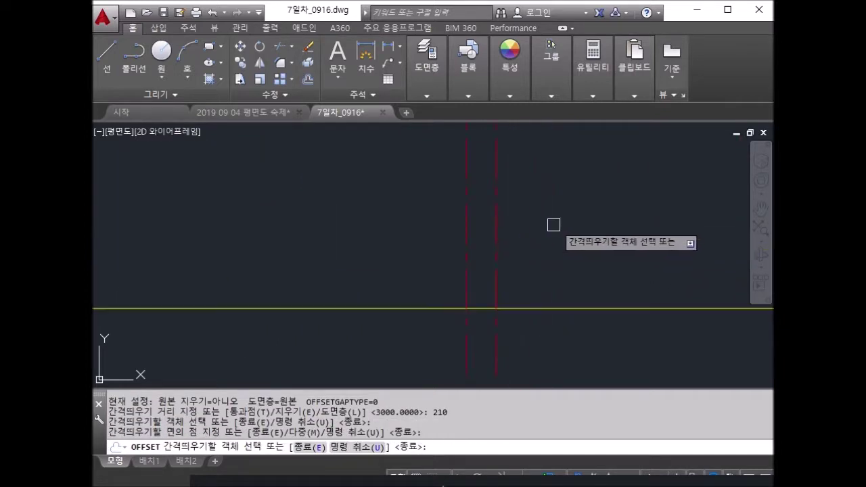
click(493, 255)
click(562, 269)
scroll(562, 268, down, 3)
scroll(611, 291, up, 2)
click(471, 277)
click(472, 277)
key(Escape)
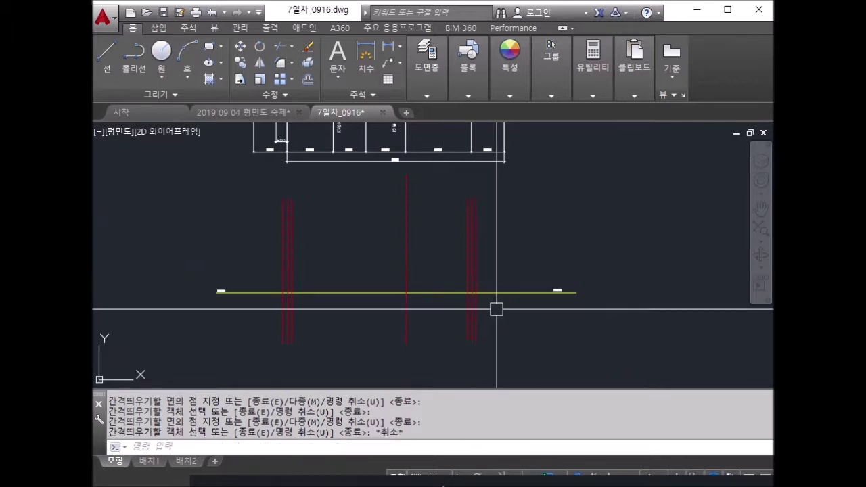
text(ma)
Match the four left and right wall lines to the ground line's properties
key(Return)
click(497, 291)
click(475, 276)
click(467, 276)
click(292, 276)
click(284, 276)
key(Return)
scroll(381, 275, down, 3)
middle_drag(377, 188, 406, 304)
scroll(411, 212, up, 4)
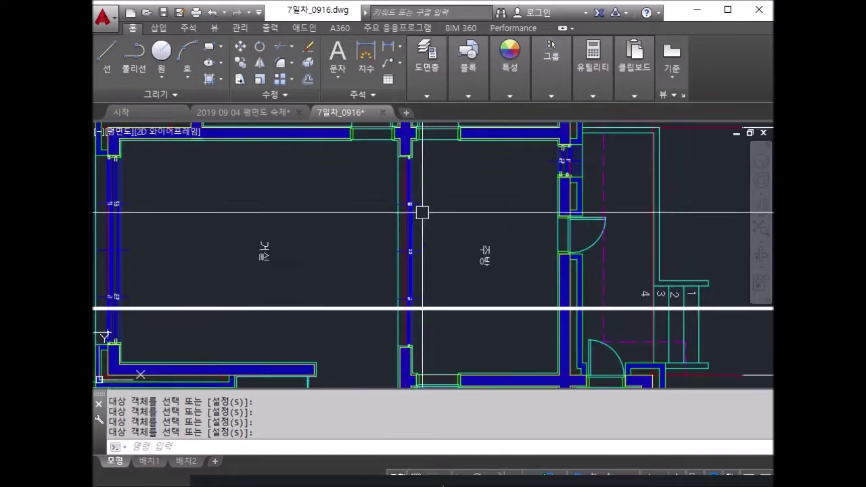
scroll(404, 231, down, 5)
middle_drag(429, 358, 437, 286)
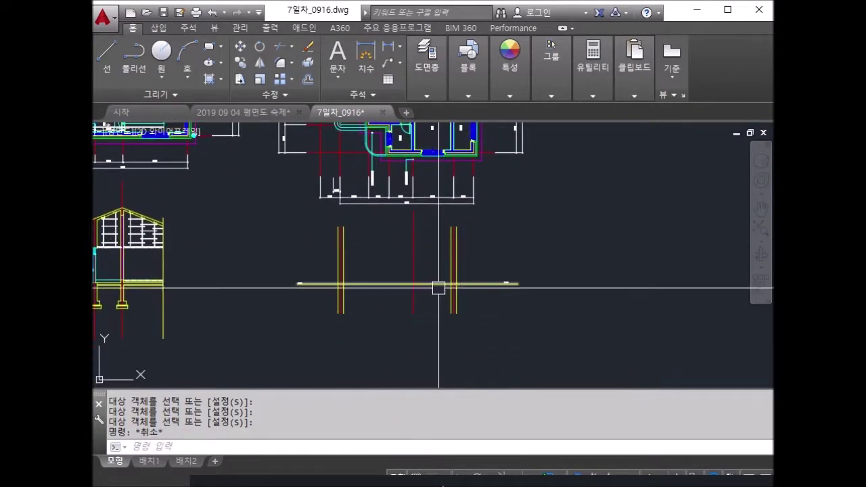
Offset the middle grid line 100 to one side
key(Escape)
key(Escape)
key(Return)
text(100)
key(Return)
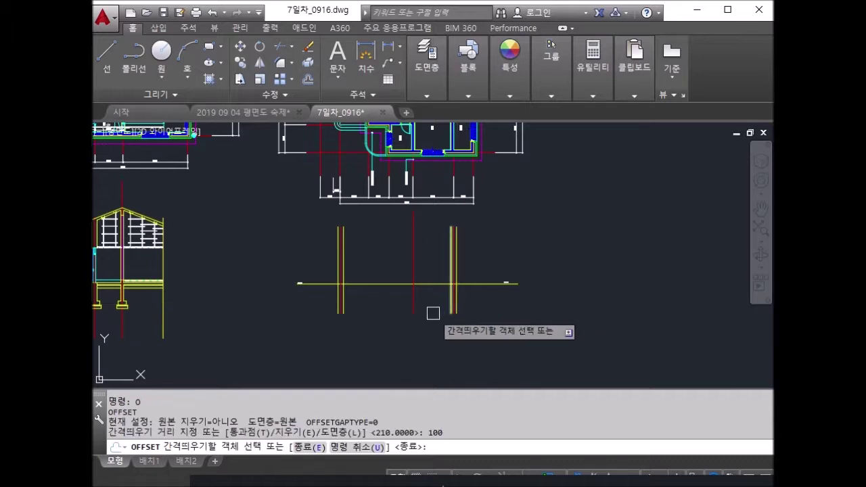
scroll(436, 309, up, 4)
scroll(381, 231, up, 2)
click(379, 233)
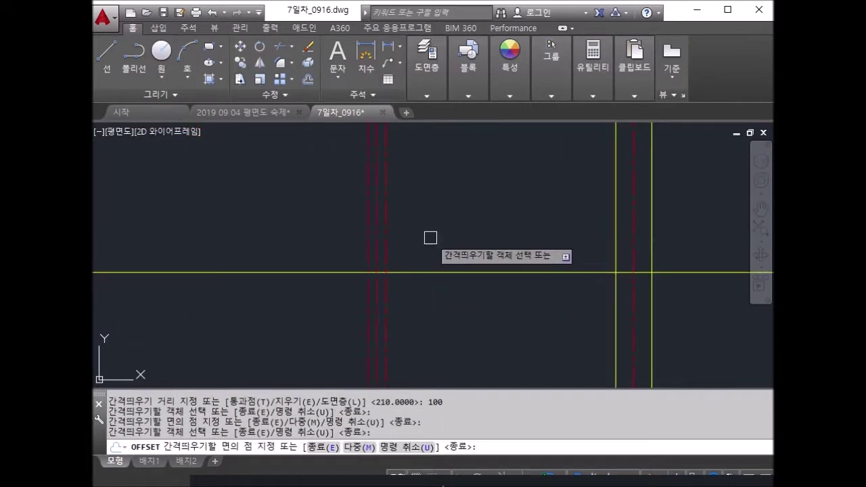
click(459, 247)
key(Escape)
key(Return)
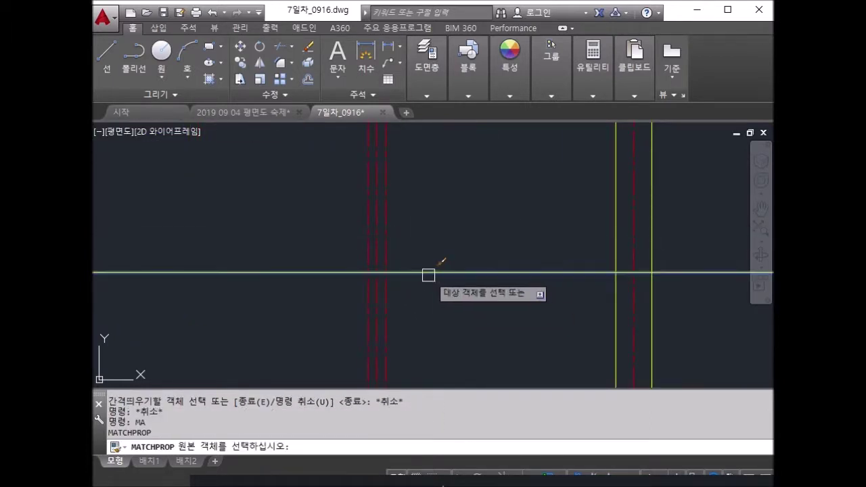
Give the two new middle lines and one more line the yellow ground line's properties
click(431, 273)
click(385, 246)
click(413, 273)
scroll(457, 276, down, 3)
middle_drag(458, 275, 464, 298)
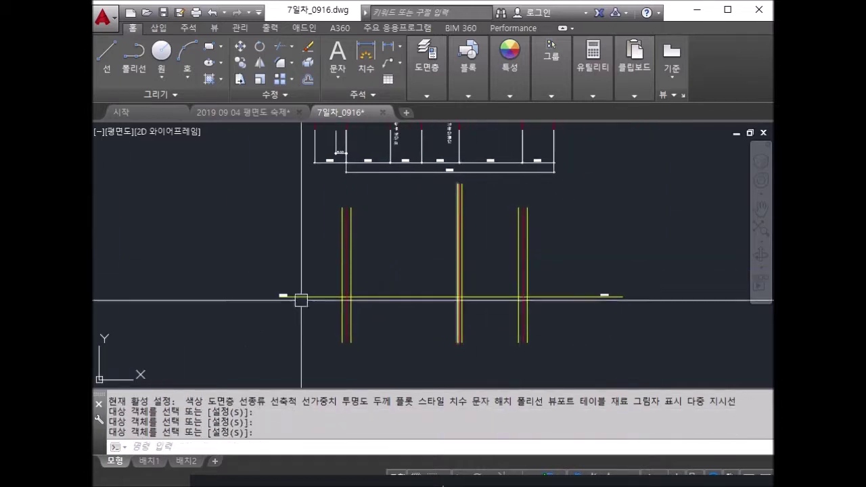
middle_drag(377, 287, 422, 301)
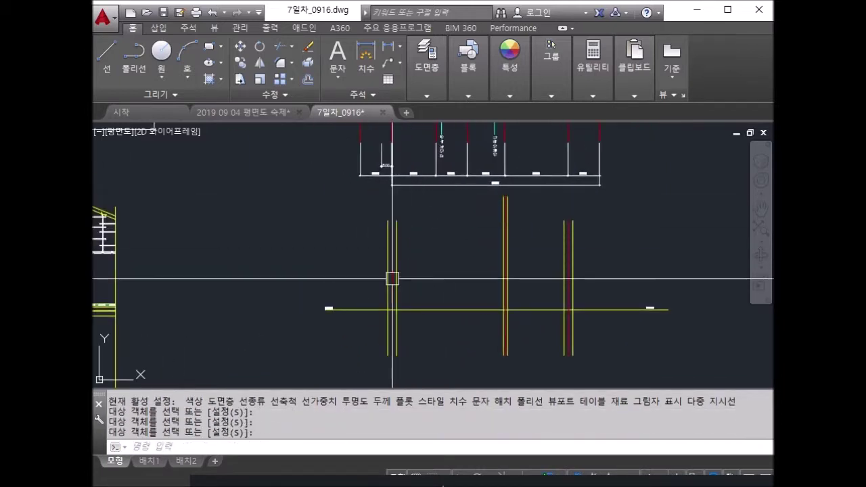
click(352, 309)
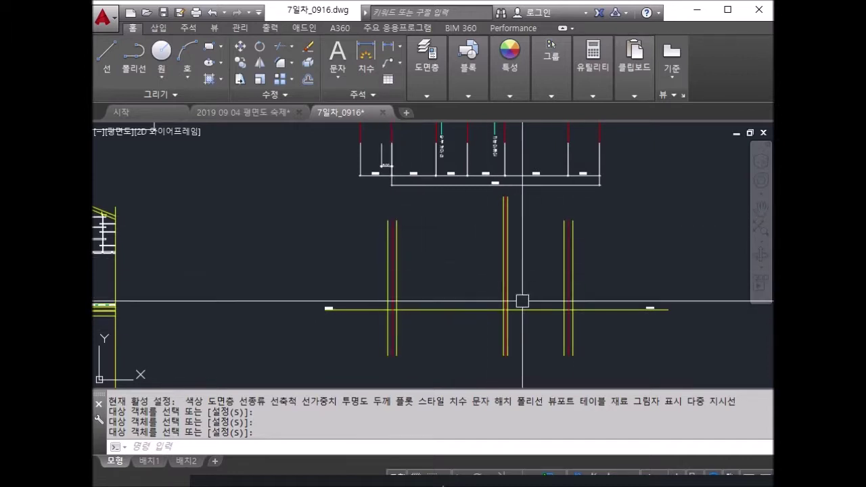
Pan and zoom to frame the floor plans and section lines together
scroll(525, 365, down, 3)
scroll(526, 359, down, 1)
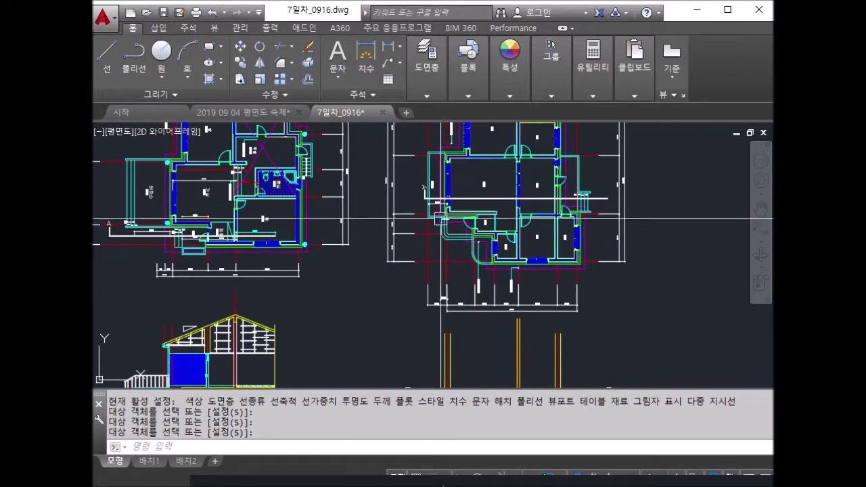
middle_drag(519, 227, 504, 198)
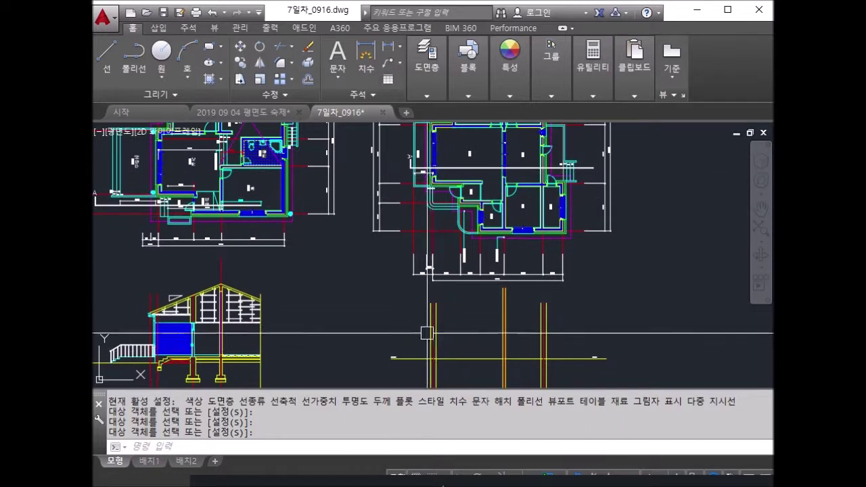
middle_drag(517, 360, 518, 324)
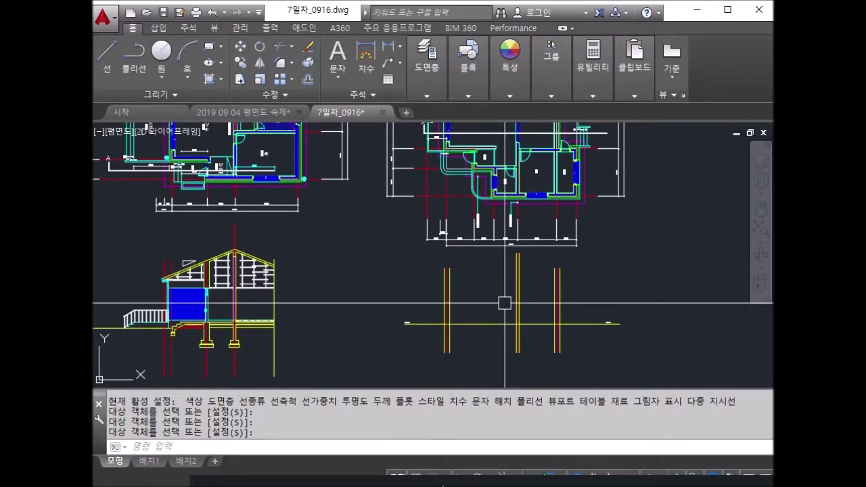
key(Escape)
key(Escape)
scroll(452, 314, up, 2)
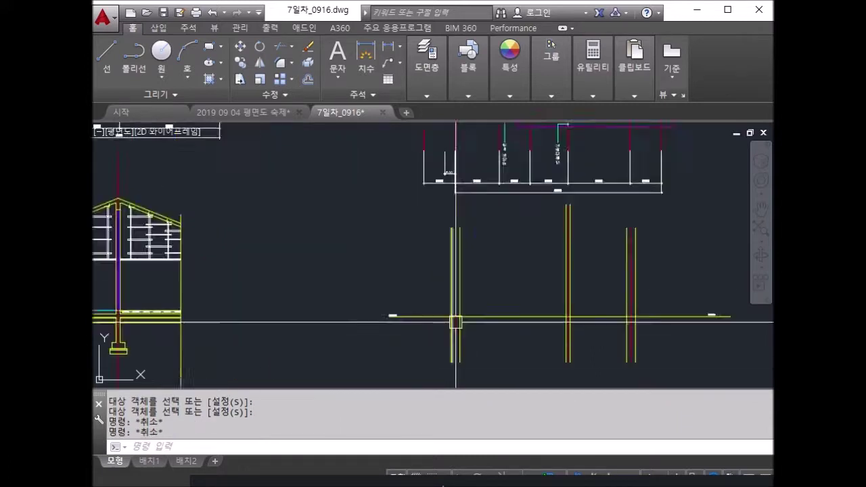
key(Escape)
key(Escape)
scroll(520, 329, up, 2)
key(Return)
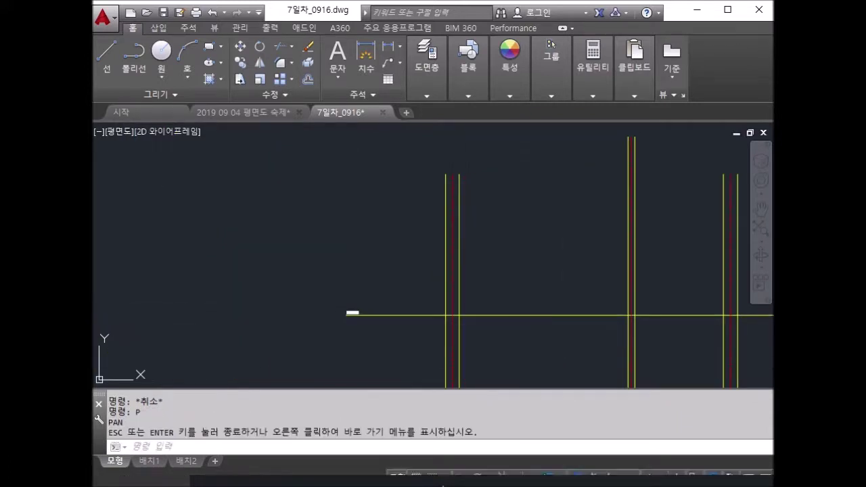
Offset the ground line 900 downward
key(Escape)
key(Escape)
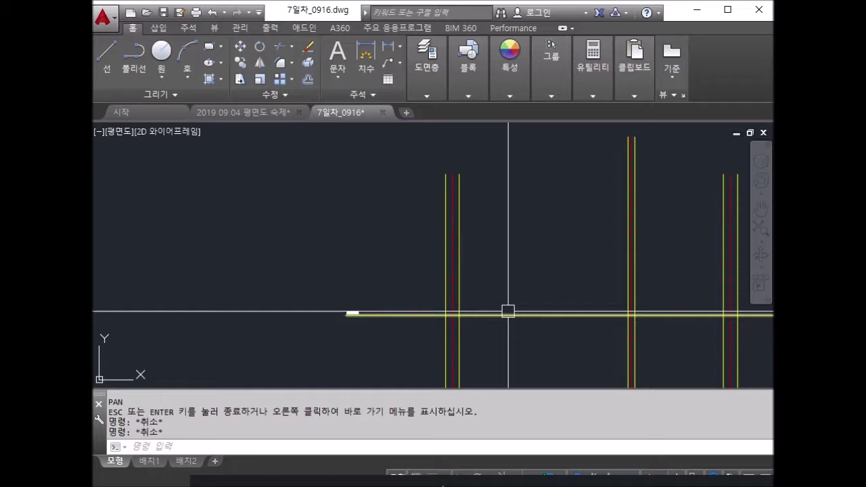
text(o)
key(Return)
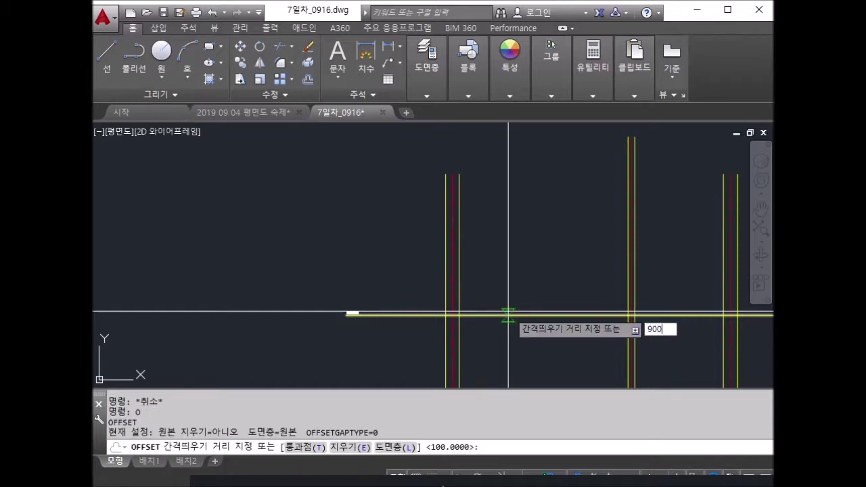
key(Return)
click(496, 316)
click(508, 345)
mouse_move(508, 344)
middle_down()
mouse_move(503, 141)
mouse_move(514, 334)
middle_up()
key(Return)
Add successive horizontal lines offset 300, 50 and 200 below for the slab layers
key(Return)
text(300)
key(Return)
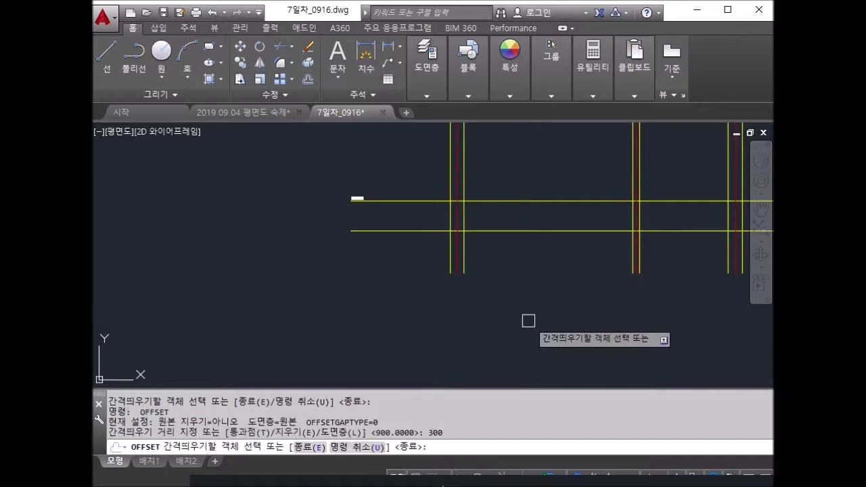
click(545, 232)
click(490, 237)
key(Return)
key(Return)
text(50)
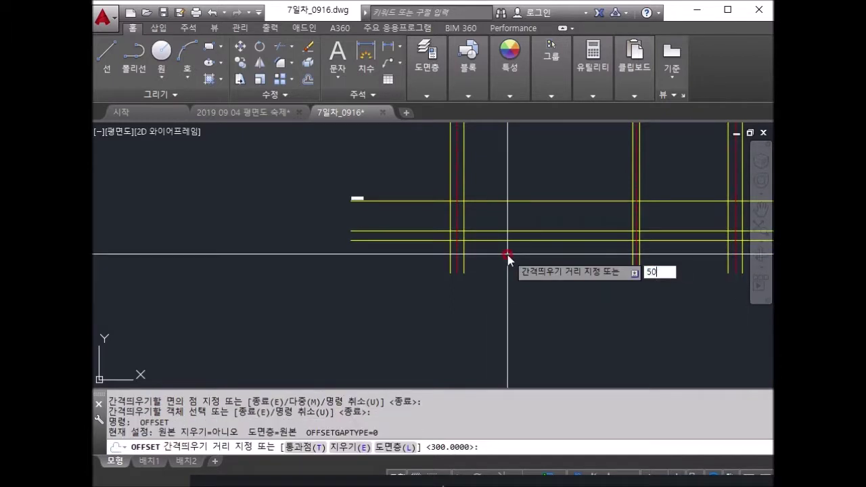
key(Return)
click(482, 234)
click(483, 243)
key(Return)
key(Return)
text(200)
key(Return)
click(484, 242)
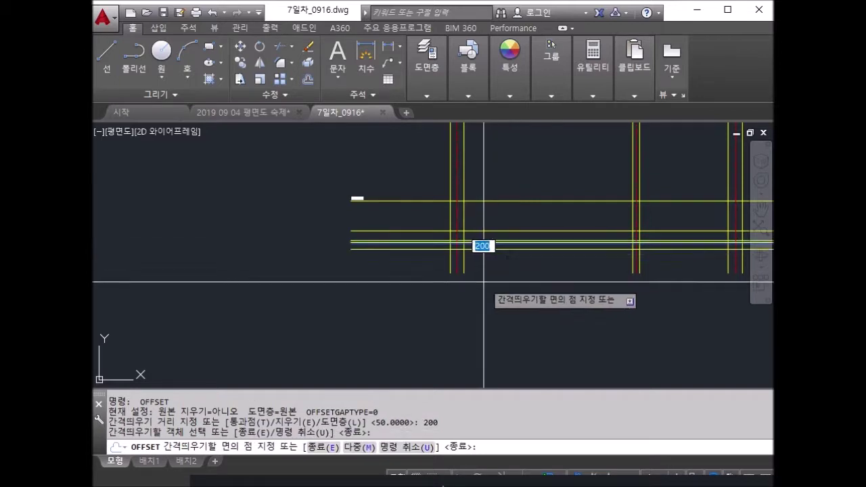
click(534, 243)
Offset a vertical wall line 200 right and two vertical lines 100 outward
scroll(538, 239, up, 2)
scroll(524, 239, up, 1)
click(475, 246)
scroll(471, 246, up, 1)
click(501, 248)
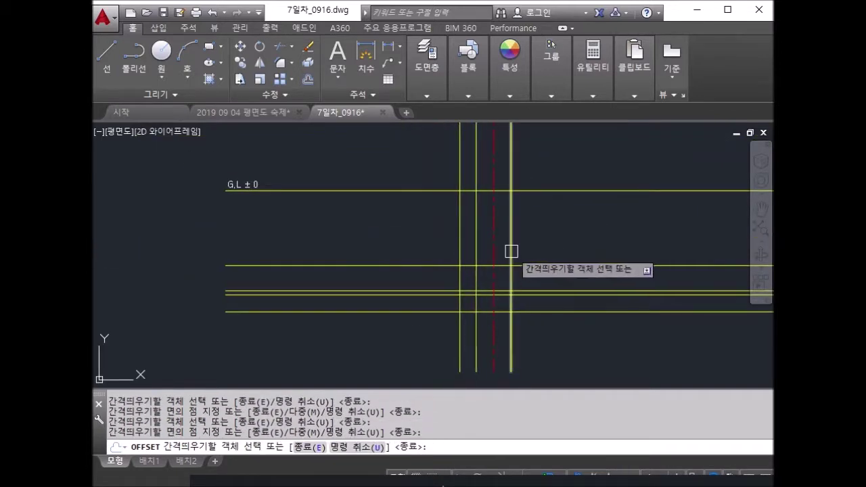
key(Return)
key(Return)
key(Return)
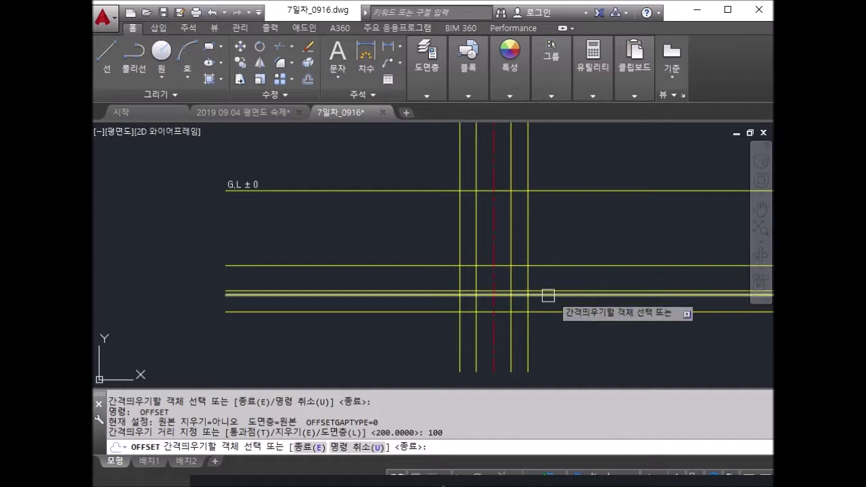
click(460, 255)
click(452, 252)
click(528, 251)
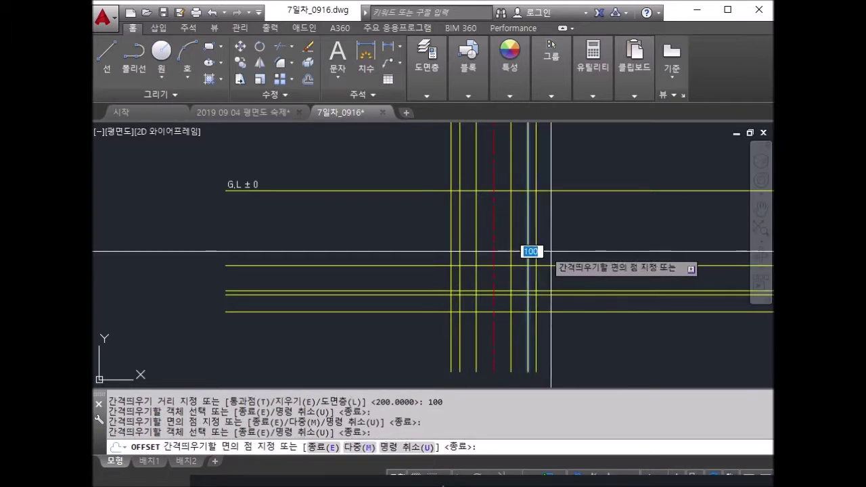
click(577, 255)
key(Return)
Make 단면선 the current layer
text(rec)
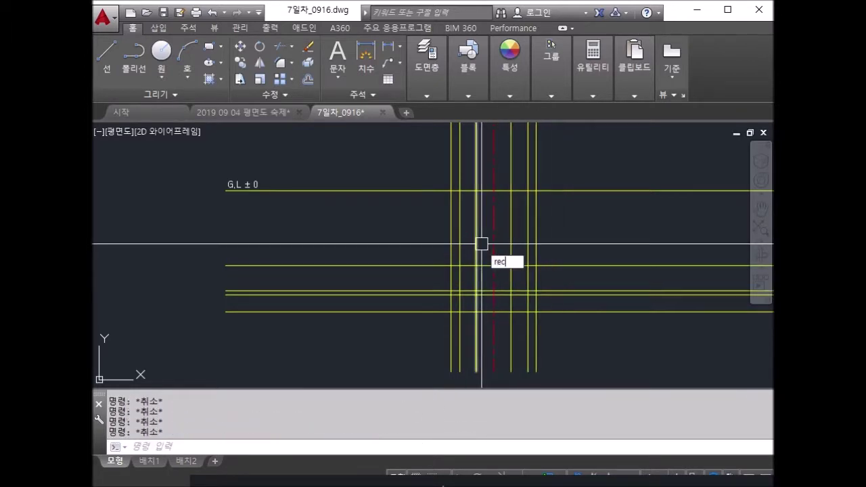
key(Return)
click(460, 266)
key(Escape)
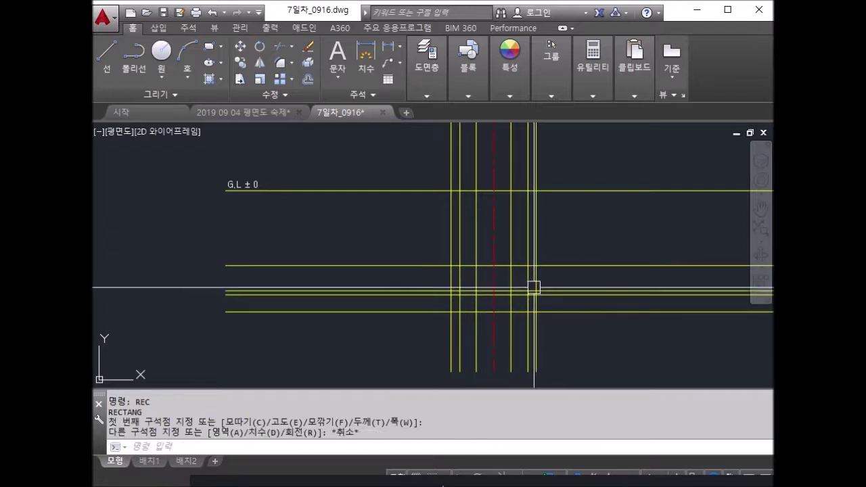
key(Escape)
key(Escape)
click(440, 99)
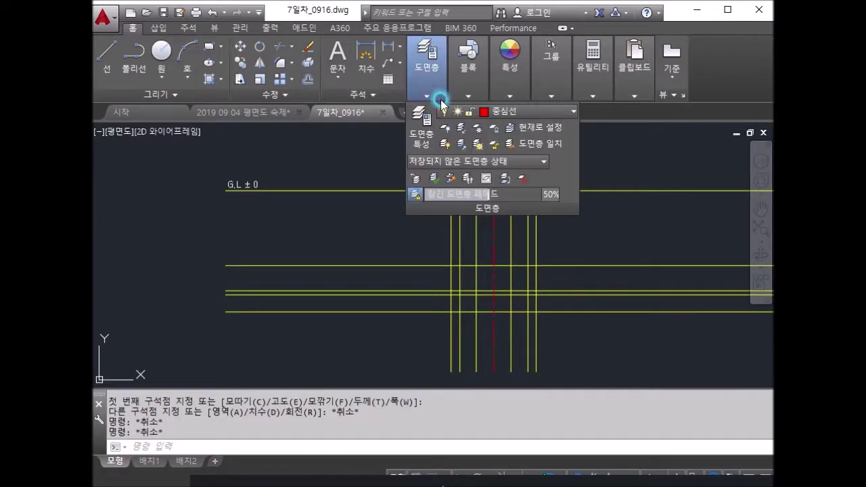
click(518, 113)
click(526, 260)
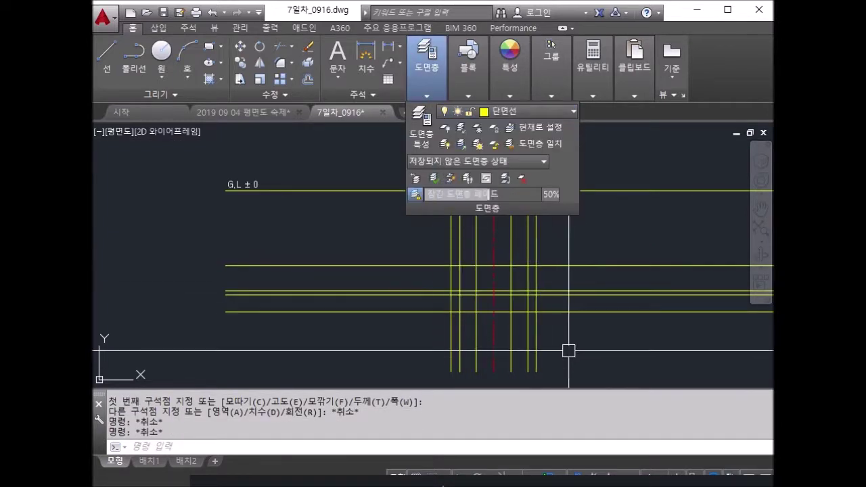
click(635, 154)
key(Escape)
key(Escape)
Draw the 820×300 pedestal rectangle, the 1020-wide base rectangle and another rectangle below
text(rec)
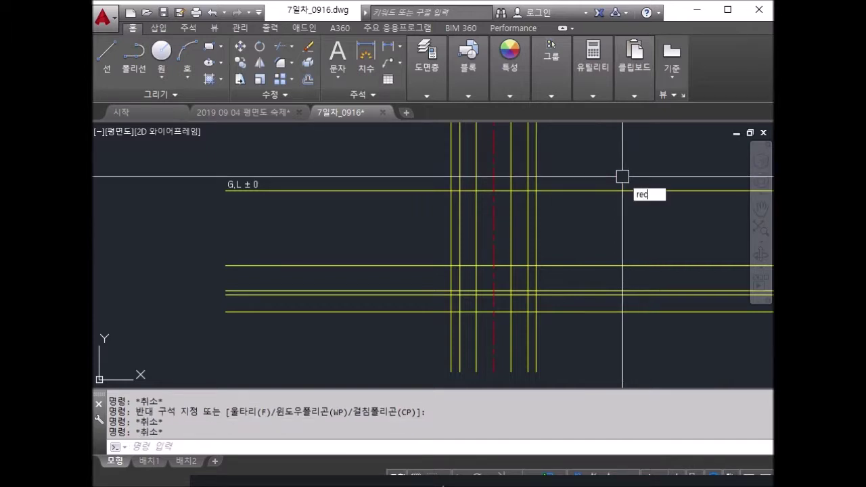
key(Return)
click(451, 265)
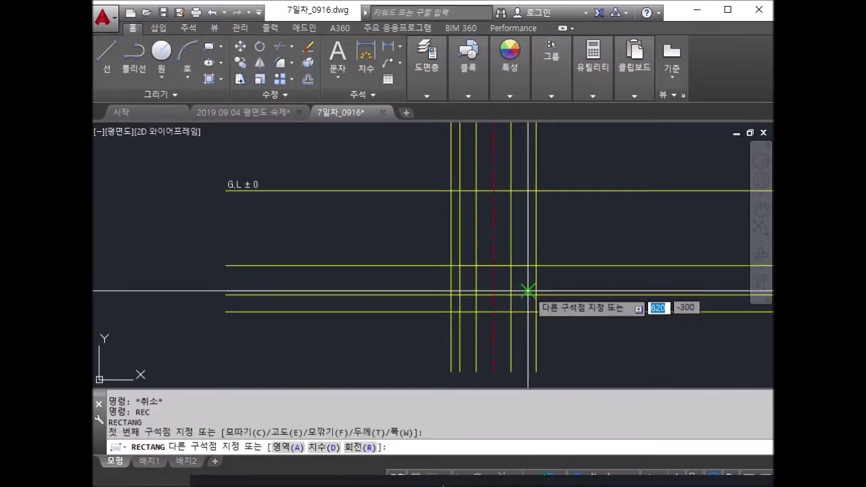
click(528, 291)
key(Return)
scroll(476, 284, up, 3)
click(413, 269)
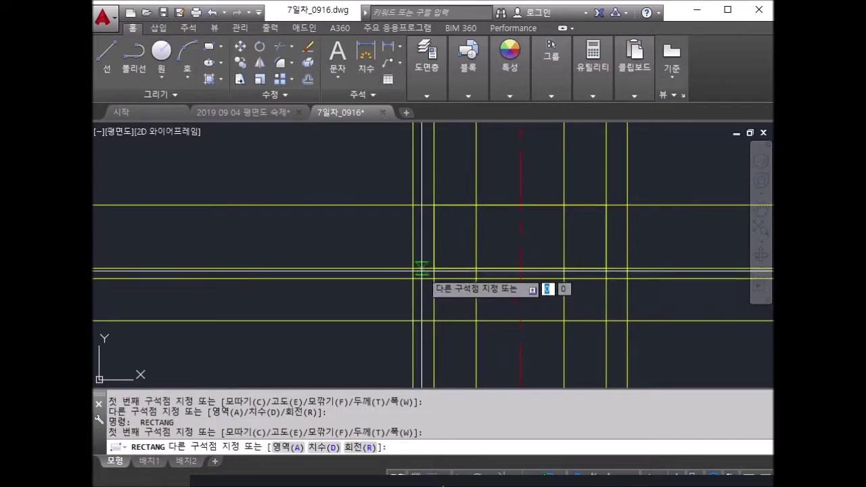
click(627, 279)
key(Return)
click(413, 278)
click(627, 320)
key(Return)
key(Escape)
Erase the four long guide lines and the lines crossing the pedestal
text(e)
key(Return)
click(688, 367)
click(641, 180)
click(593, 170)
key(Return)
key(Return)
click(452, 186)
click(492, 208)
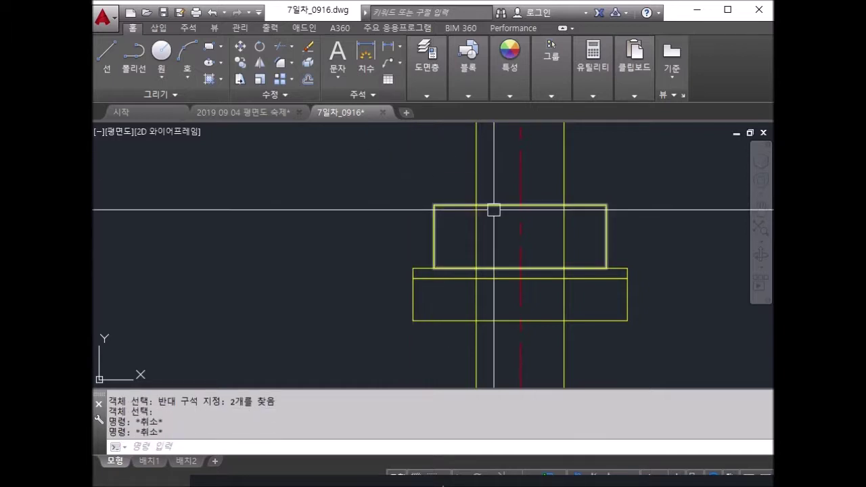
Trim the column lines inside the footing and erase the leftover lines below it
key(Return)
click(496, 235)
click(489, 175)
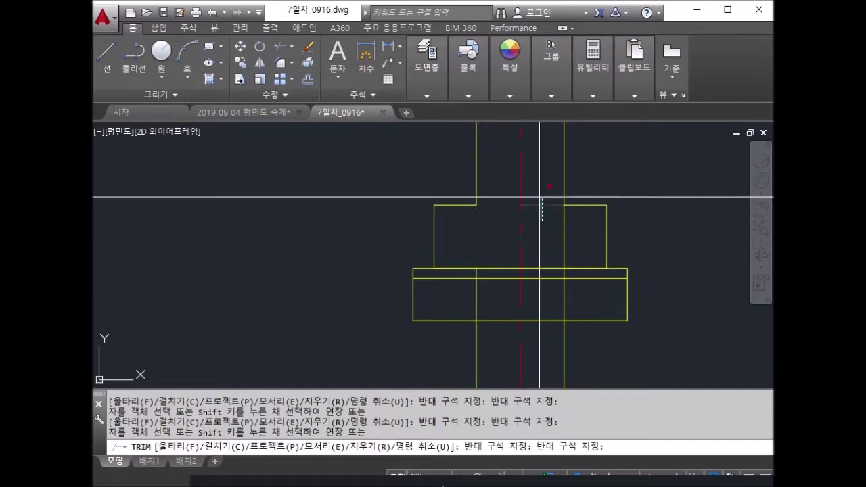
key(Escape)
key(Escape)
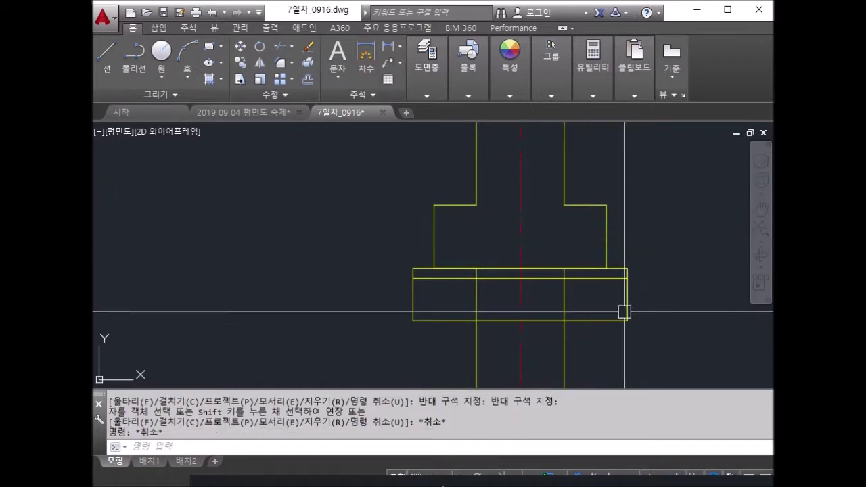
text(e)
key(Return)
click(609, 354)
click(549, 347)
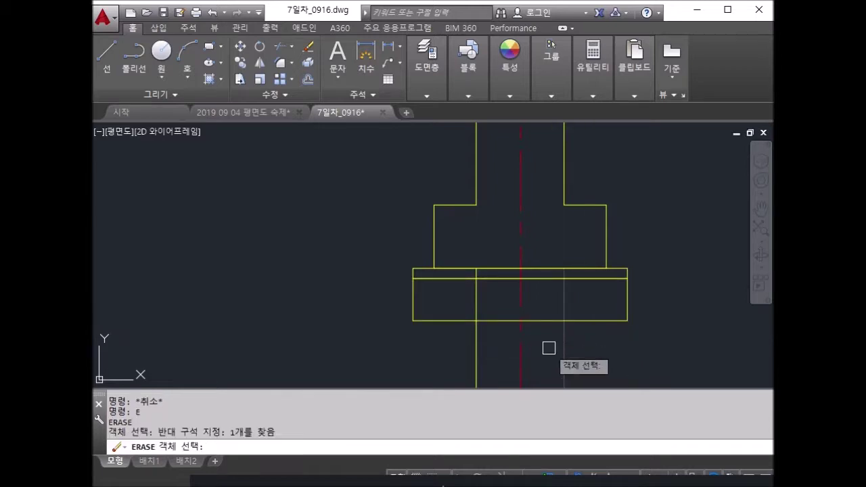
click(437, 350)
scroll(537, 318, down, 5)
key(Escape)
key(Escape)
Copy the footing under the middle and right-hand columns
text(o)
key(Return)
click(491, 294)
click(661, 371)
key(Return)
click(548, 306)
middle_drag(544, 277, 288, 276)
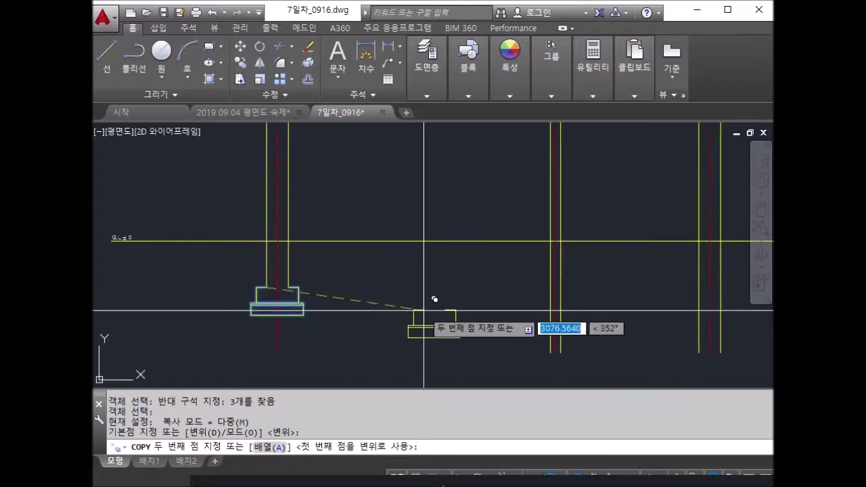
click(561, 288)
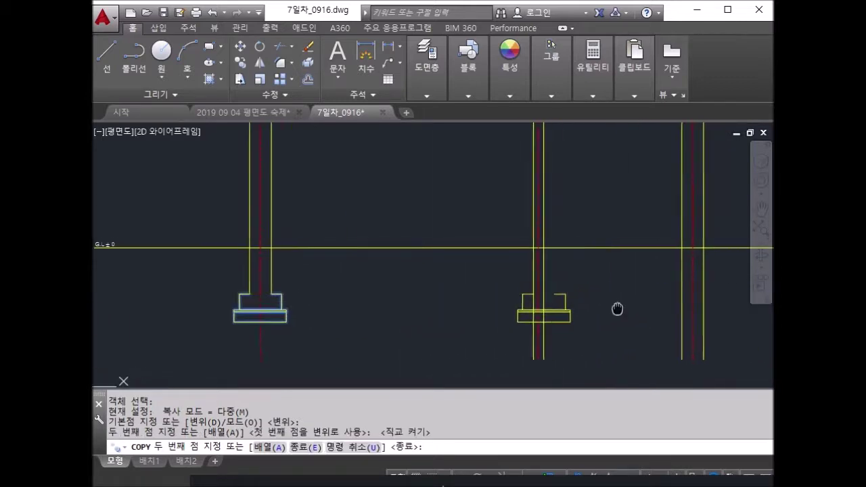
middle_drag(622, 304, 568, 316)
click(655, 299)
key(Return)
key(Escape)
key(Escape)
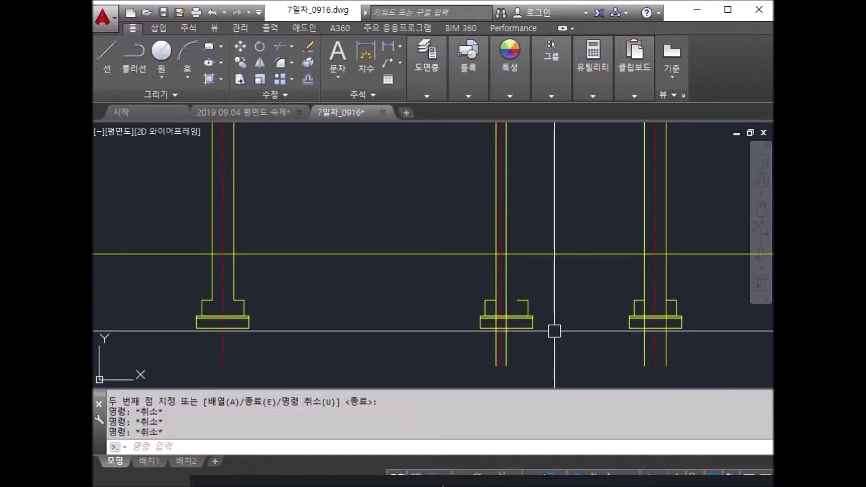
Stretch one side of the middle footing inward to make it narrower
text(s)
key(Return)
click(557, 327)
click(524, 305)
key(Return)
click(517, 300)
click(513, 301)
middle_drag(630, 328, 540, 299)
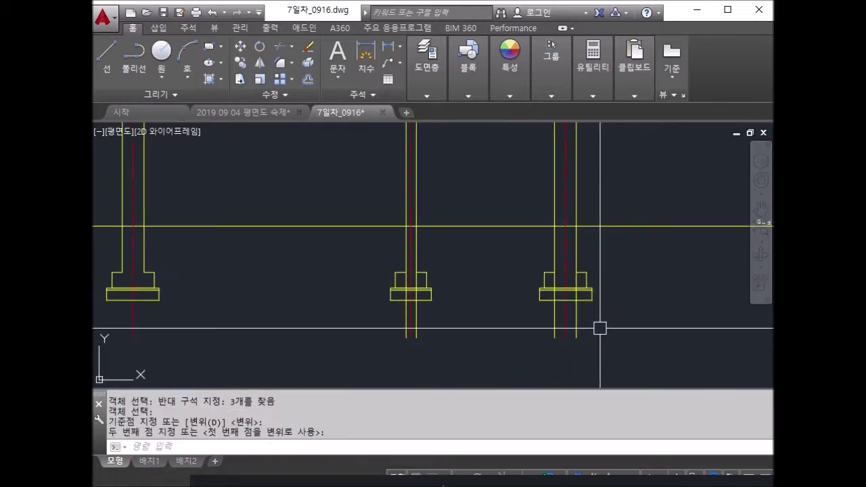
scroll(589, 345, up, 1)
key(Escape)
key(Escape)
key(Escape)
Trim the column lines inside the pedestals and erase the last leftover line below a footing
middle_drag(338, 273, 421, 254)
key(Escape)
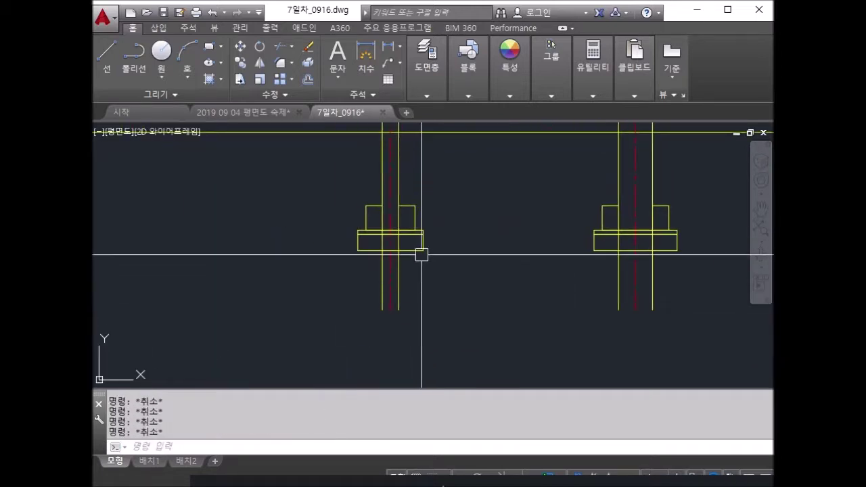
text(tr)
key(Return)
key(Return)
click(398, 218)
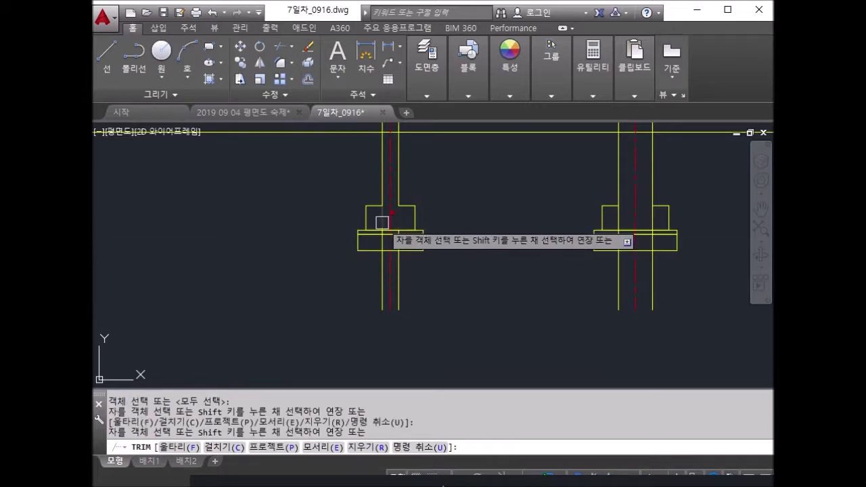
click(653, 218)
key(Escape)
key(Escape)
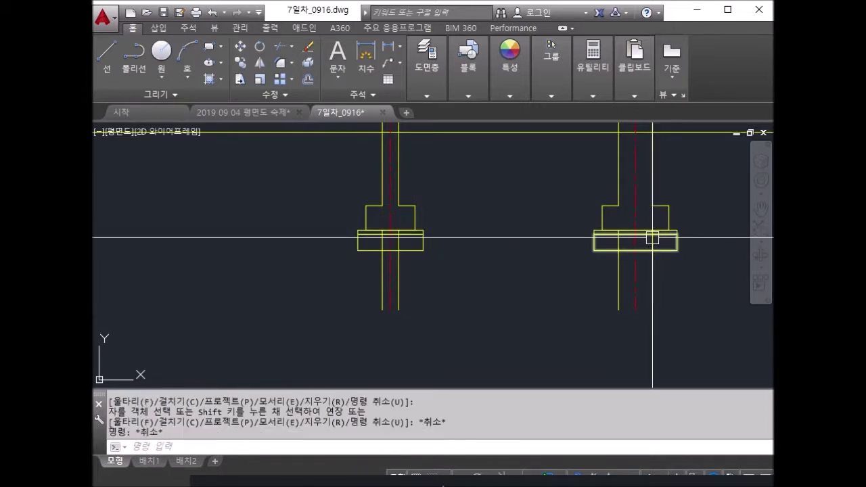
text(e)
key(Return)
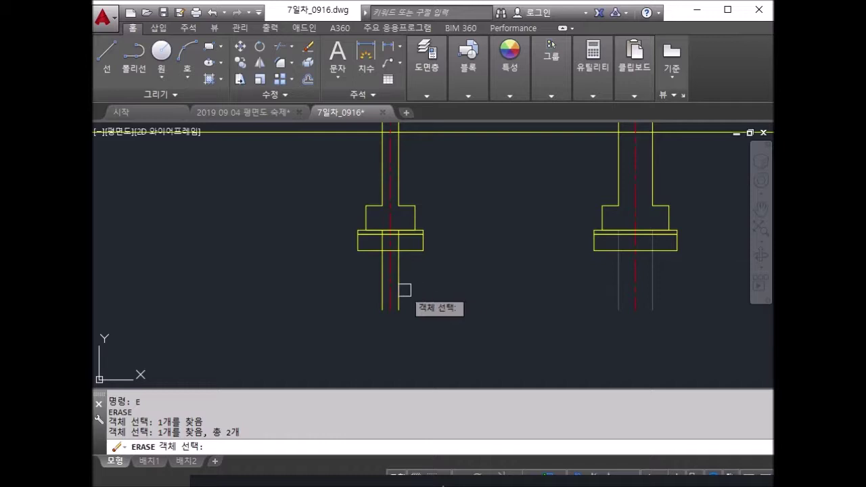
click(389, 289)
key(Return)
scroll(440, 284, down, 5)
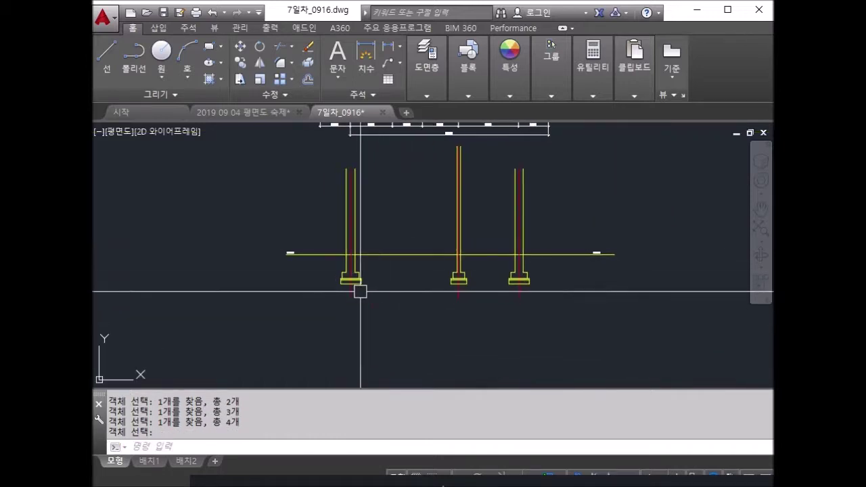
middle_drag(387, 305, 386, 243)
scroll(397, 284, down, 3)
scroll(404, 255, up, 5)
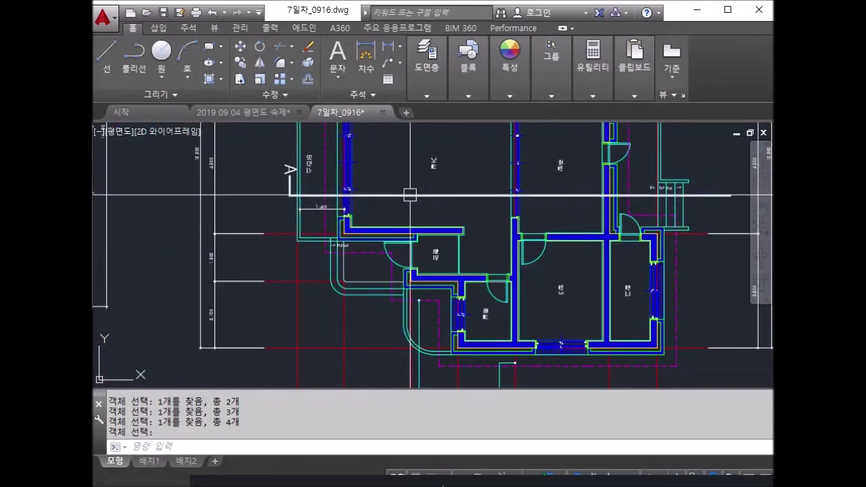
scroll(358, 250, up, 3)
scroll(357, 242, up, 2)
scroll(357, 242, down, 2)
scroll(460, 234, down, 2)
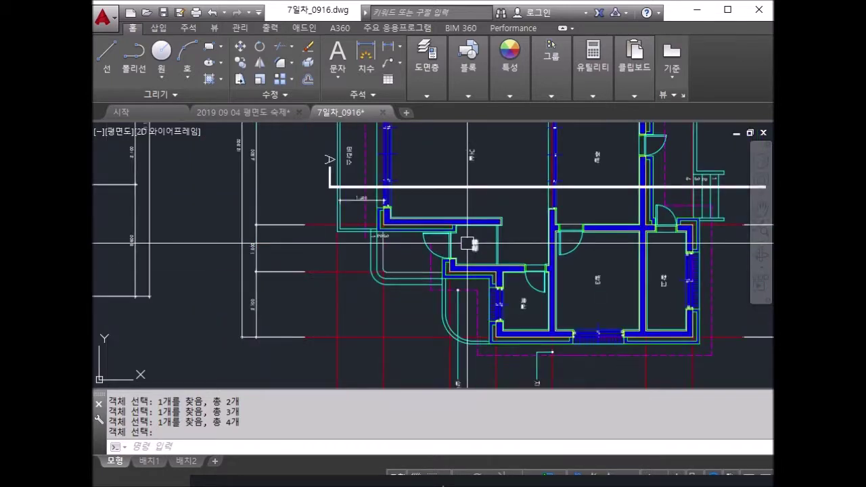
middle_drag(474, 195, 432, 240)
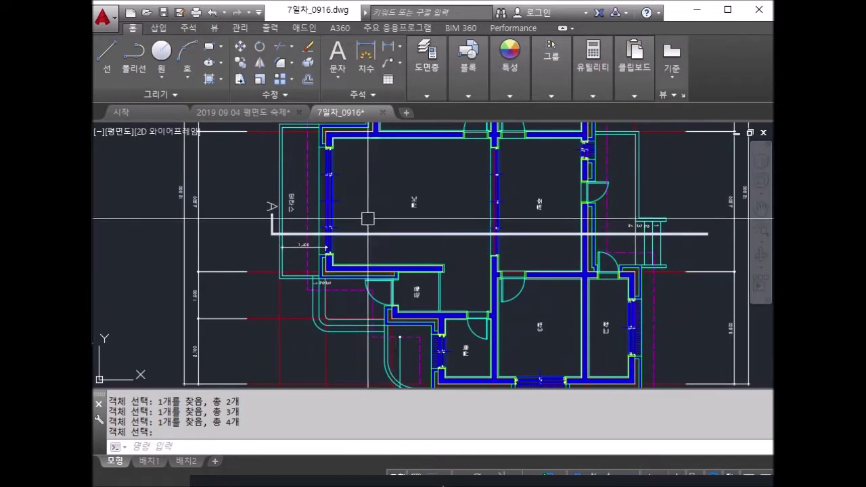
scroll(283, 299, up, 4)
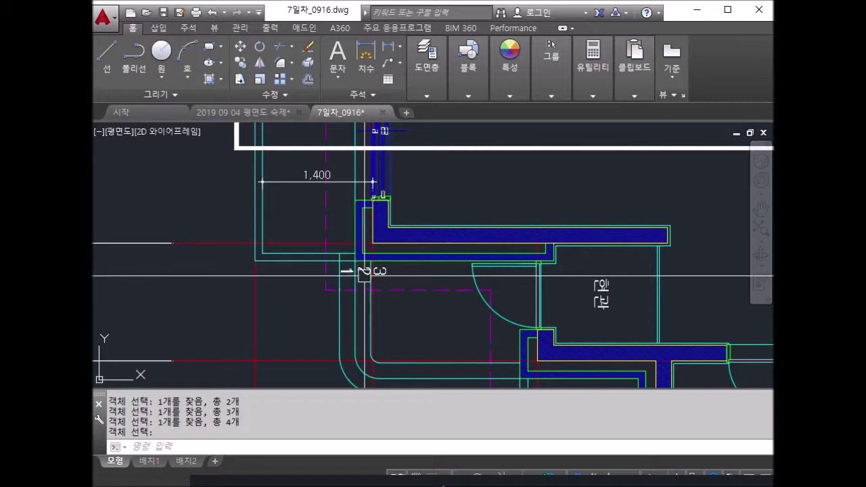
middle_drag(530, 309, 434, 316)
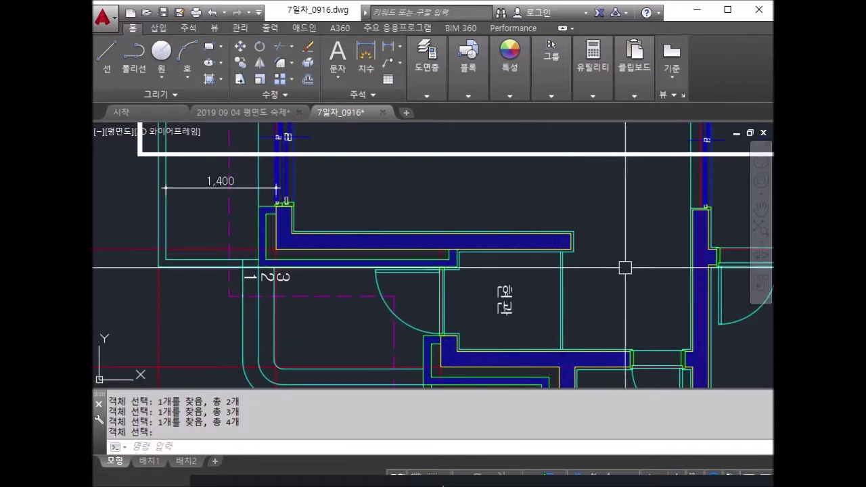
scroll(630, 280, down, 2)
scroll(368, 308, up, 2)
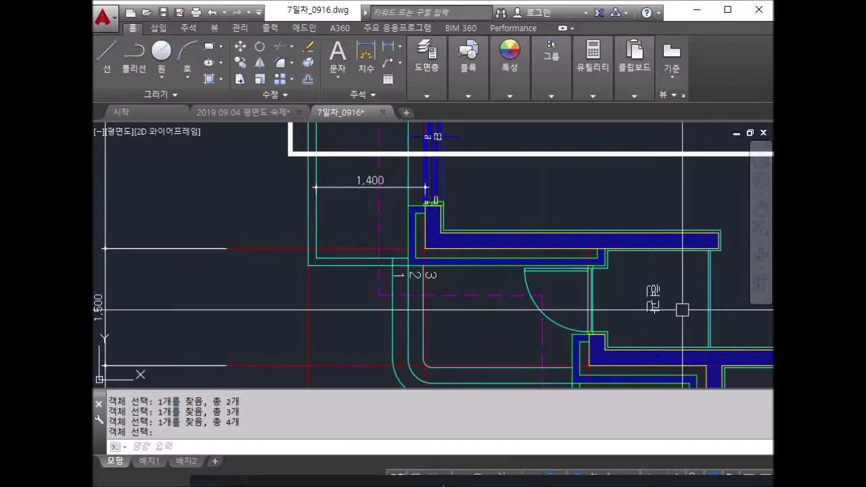
middle_drag(682, 309, 540, 249)
scroll(561, 290, down, 3)
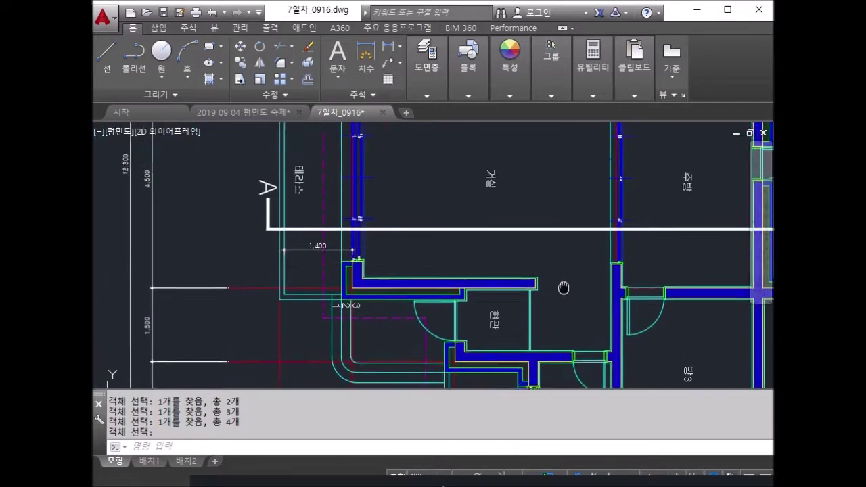
scroll(499, 285, up, 2)
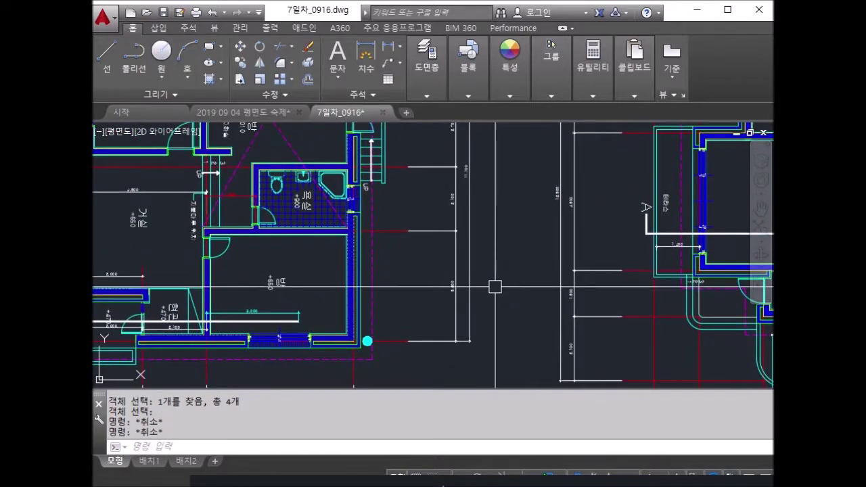
Copy the level label into the living room and keep it reading +600
text(co)
key(Return)
scroll(290, 294, up, 3)
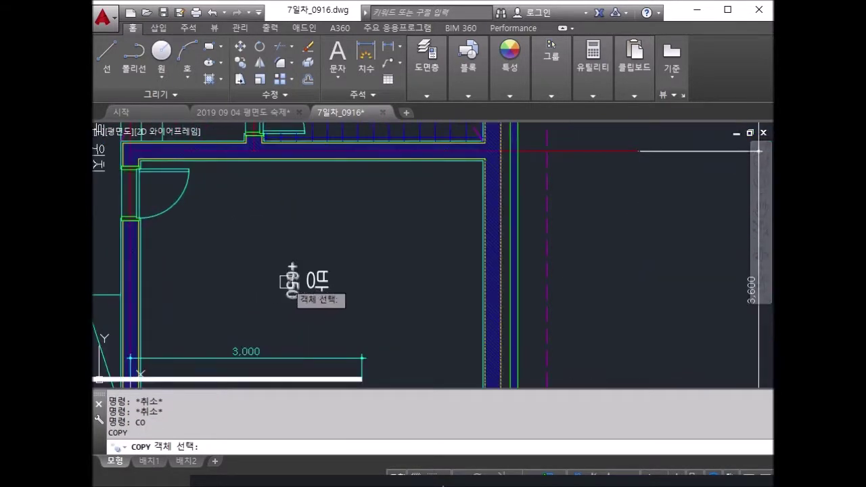
click(289, 284)
key(Return)
click(286, 261)
scroll(503, 246, down, 3)
scroll(561, 299, up, 1)
scroll(574, 271, up, 1)
scroll(553, 255, up, 1)
click(554, 250)
scroll(561, 264, up, 3)
key(Escape)
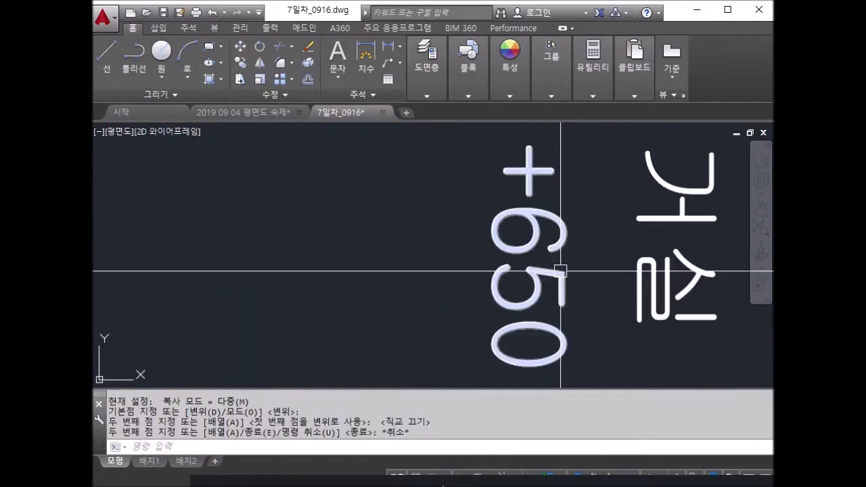
double_click(548, 230)
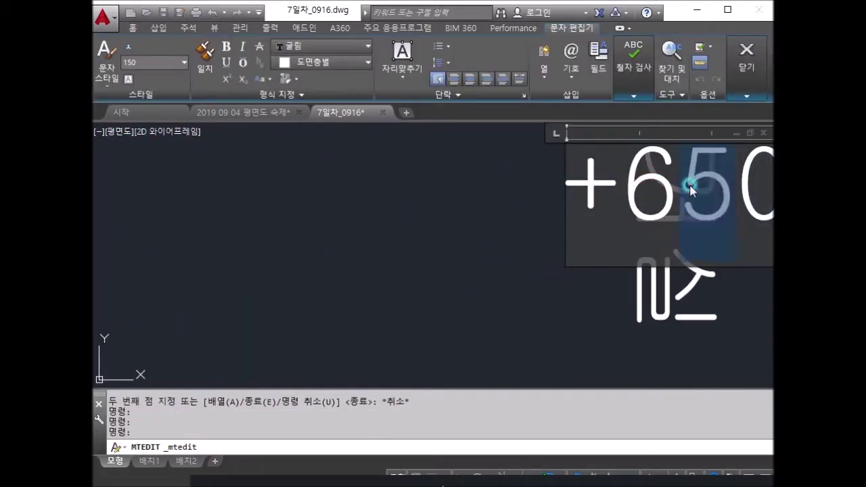
key(Escape)
scroll(591, 279, down, 3)
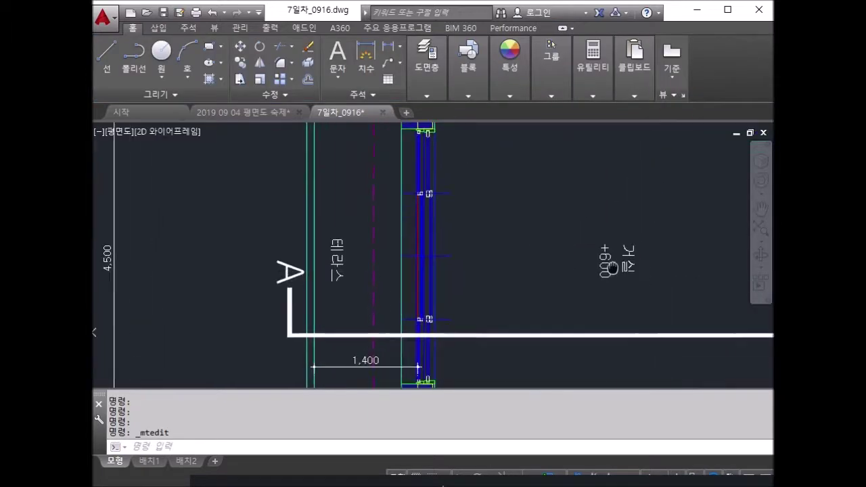
scroll(591, 278, down, 1)
Place copies of the +600 level label in rooms 방1, 방2 and 방3
text(co)
key(Return)
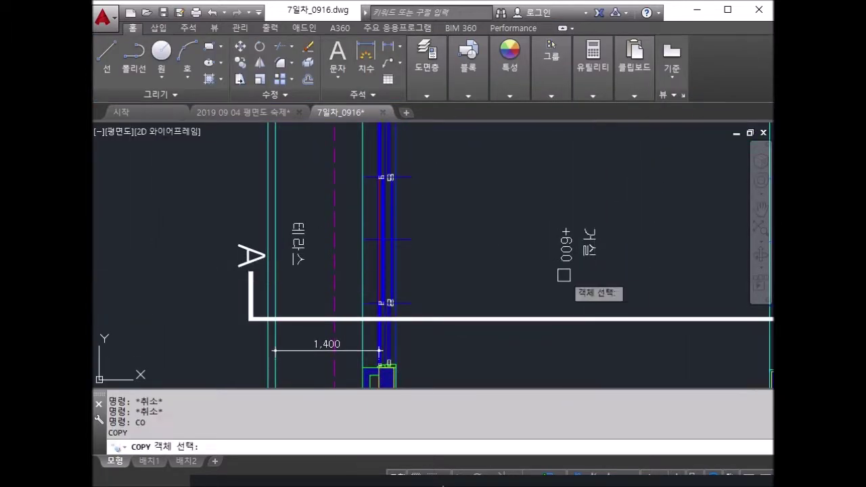
click(545, 208)
key(Return)
click(560, 228)
scroll(571, 241, up, 3)
scroll(571, 241, down, 5)
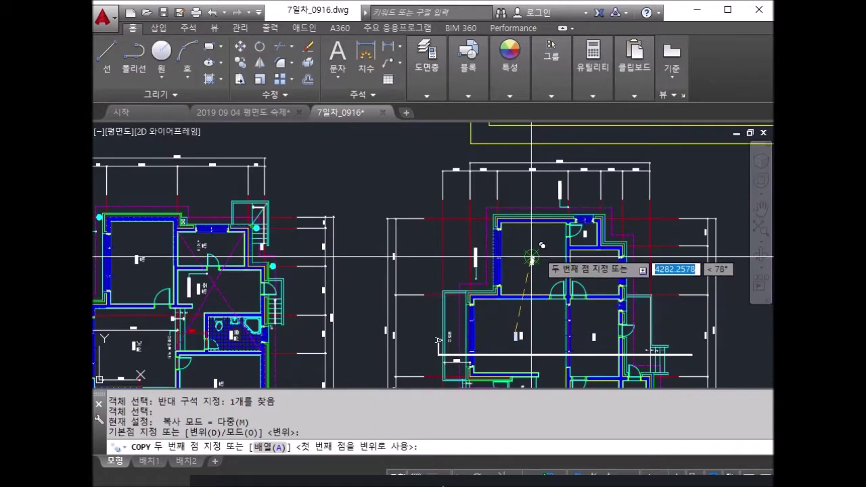
scroll(534, 270, up, 5)
middle_drag(534, 269, 677, 196)
scroll(612, 220, down, 3)
click(612, 224)
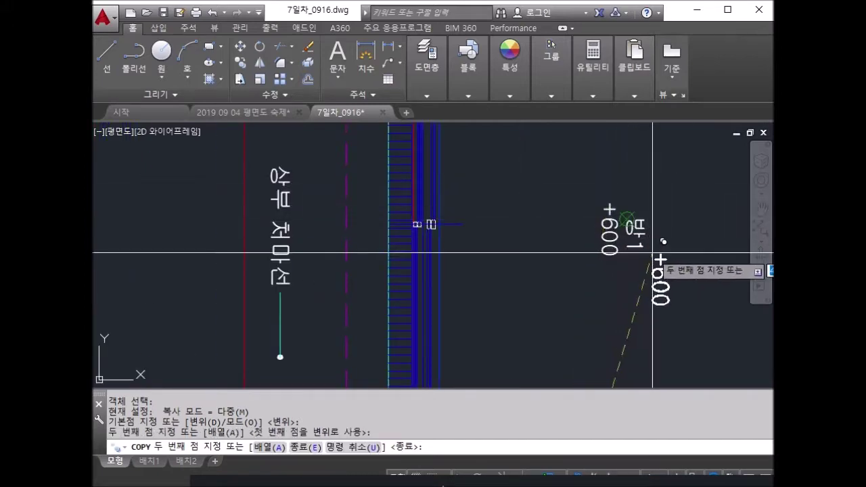
scroll(490, 228, down, 2)
scroll(562, 248, up, 1)
scroll(605, 245, up, 3)
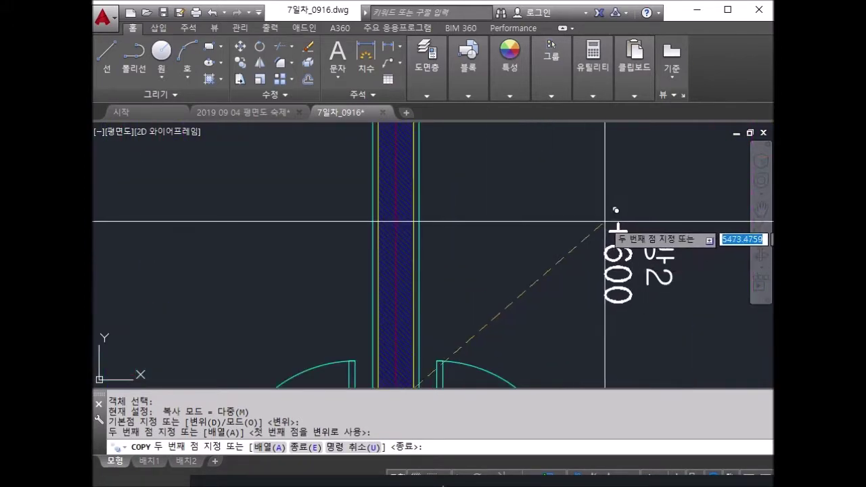
click(605, 246)
scroll(603, 273, down, 4)
middle_drag(603, 273, 561, 338)
scroll(571, 329, down, 5)
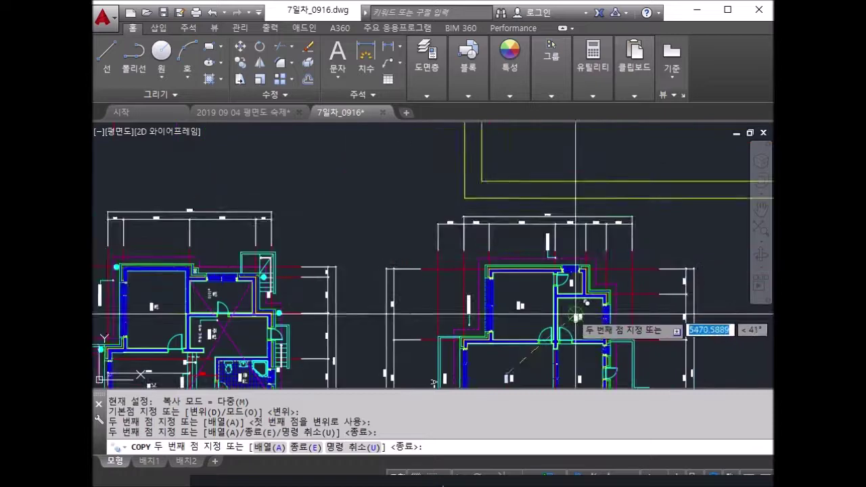
scroll(559, 296, up, 4)
scroll(590, 306, up, 2)
click(580, 304)
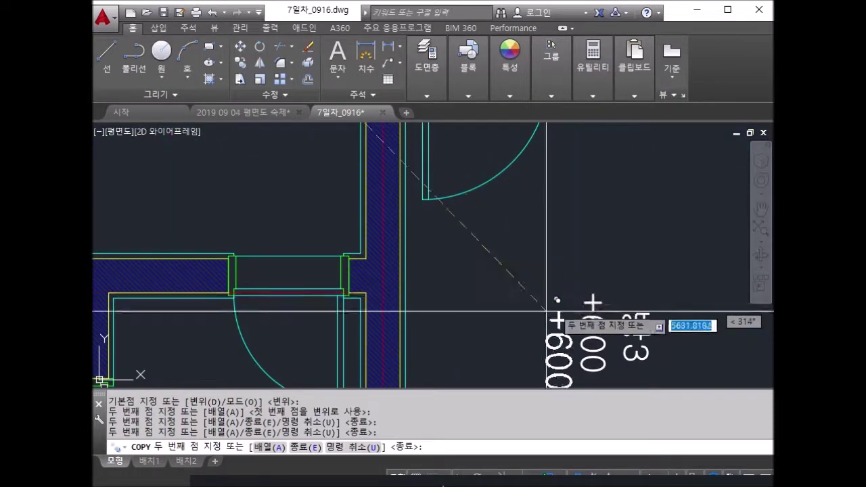
scroll(579, 304, down, 2)
middle_drag(580, 304, 495, 291)
scroll(496, 291, up, 2)
mouse_move(532, 203)
middle_down()
mouse_move(264, 298)
mouse_move(417, 351)
middle_up()
scroll(408, 228, up, 3)
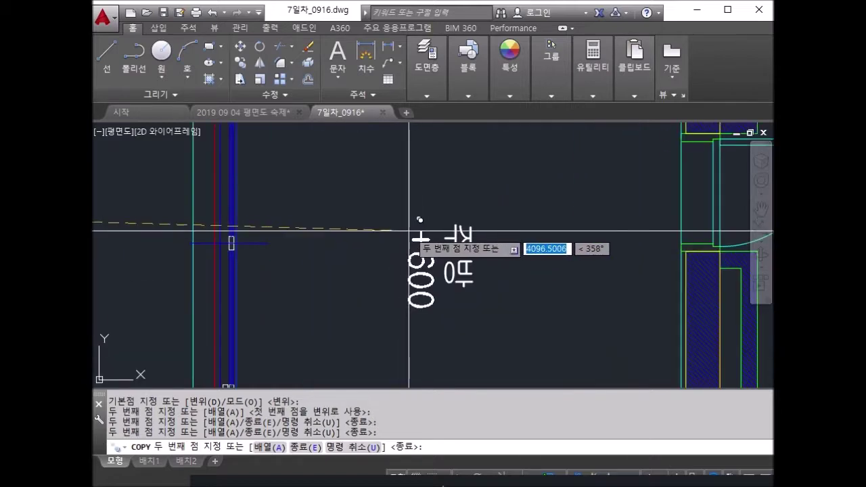
scroll(407, 230, down, 5)
mouse_move(407, 230)
middle_down()
mouse_move(465, 272)
mouse_move(501, 251)
middle_up()
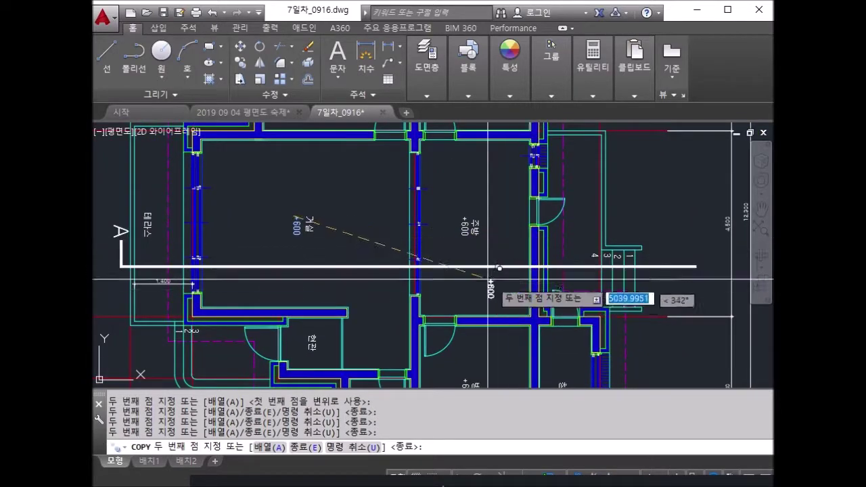
middle_drag(512, 300, 532, 271)
key(Escape)
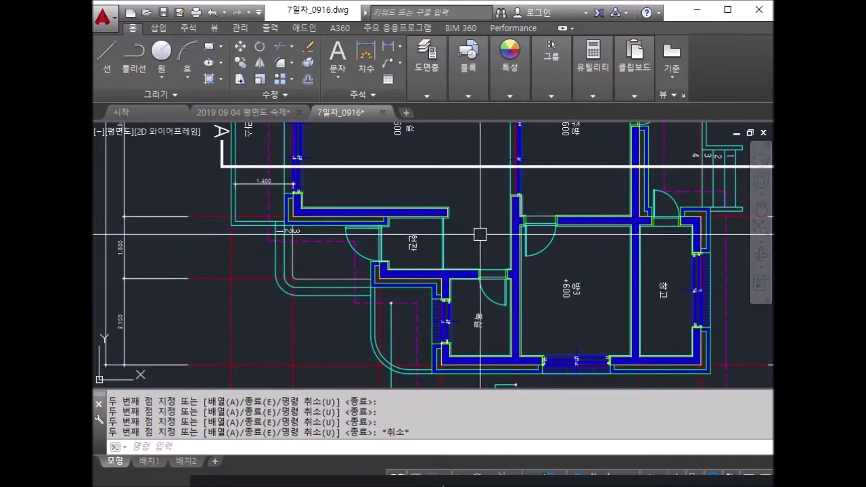
Change the 현관 entrance room's level label from +600 to +450
middle_drag(501, 212, 435, 300)
middle_drag(442, 224, 459, 257)
key(Escape)
key(Escape)
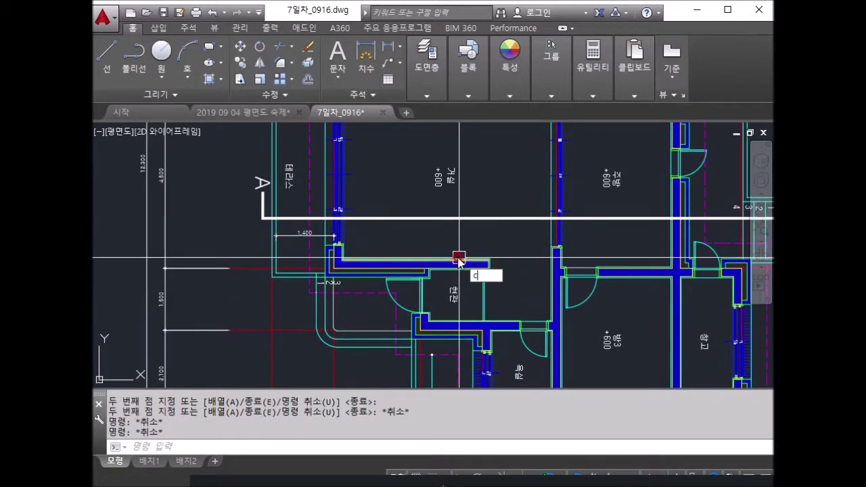
text(o)
key(Return)
scroll(441, 199, up, 3)
click(442, 169)
key(Return)
click(440, 122)
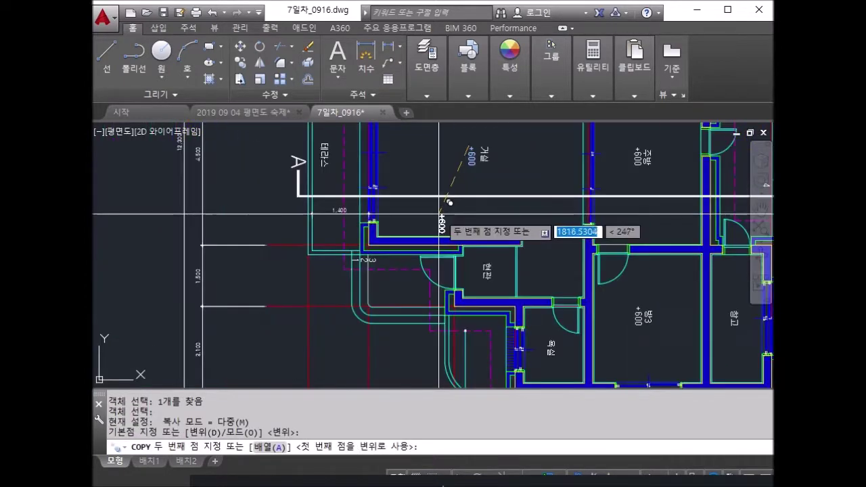
scroll(440, 213, up, 5)
key(Escape)
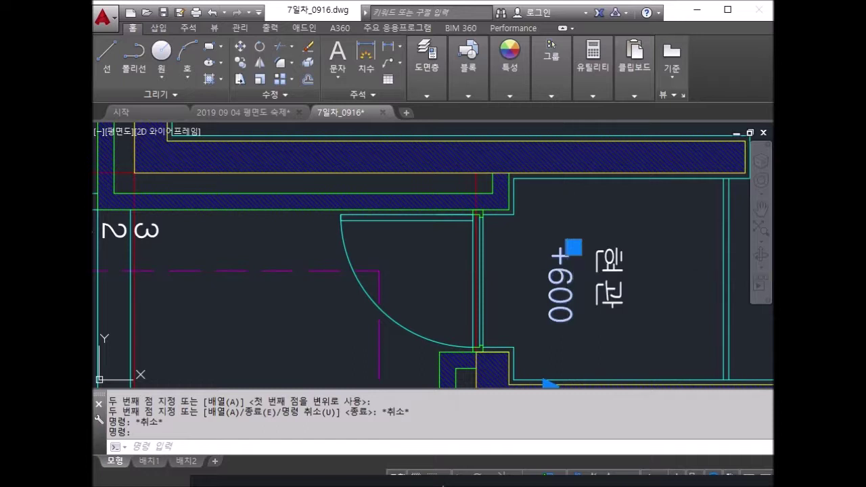
double_click(560, 284)
text(+450)
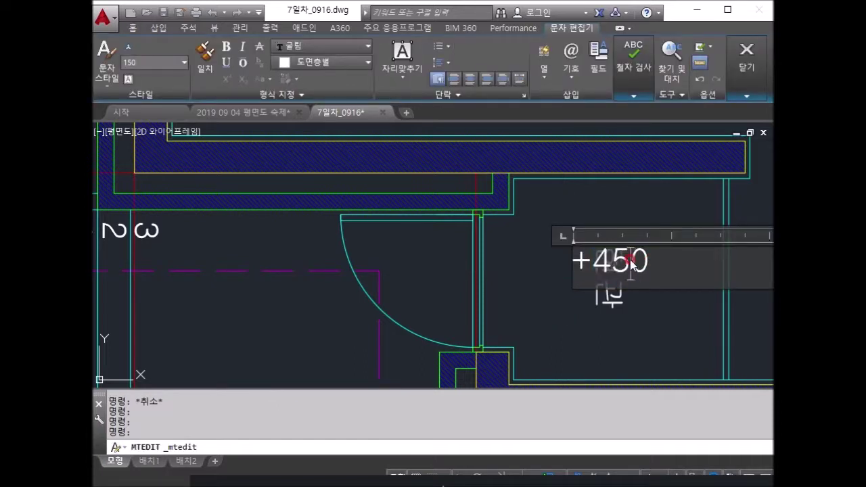
key(Return)
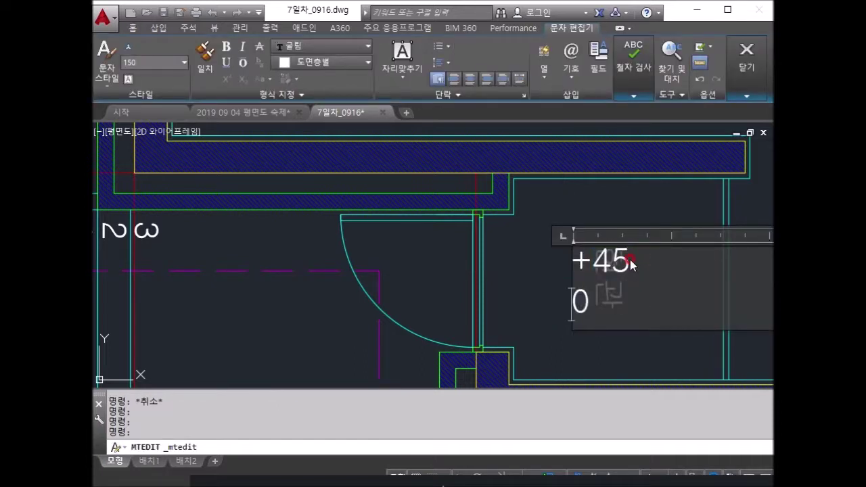
key(BackSpace)
click(582, 186)
scroll(582, 271, down, 3)
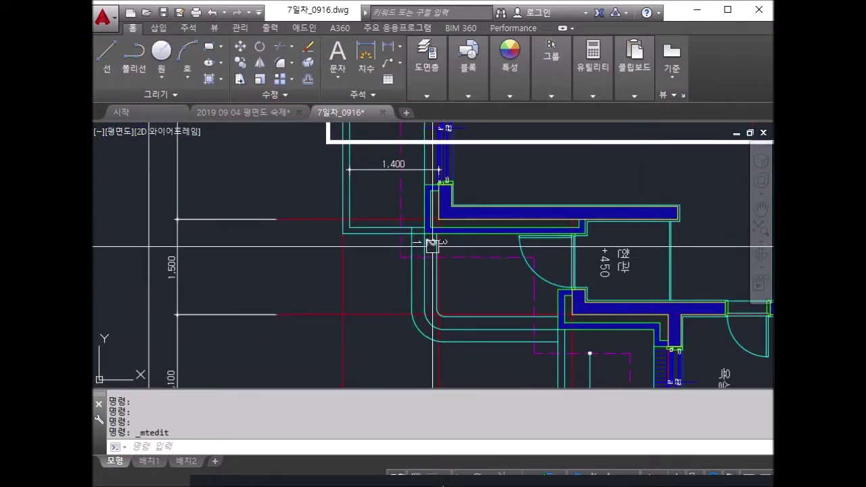
middle_drag(443, 245, 362, 362)
scroll(362, 362, down, 3)
scroll(429, 319, up, 3)
scroll(484, 300, up, 1)
scroll(349, 261, down, 1)
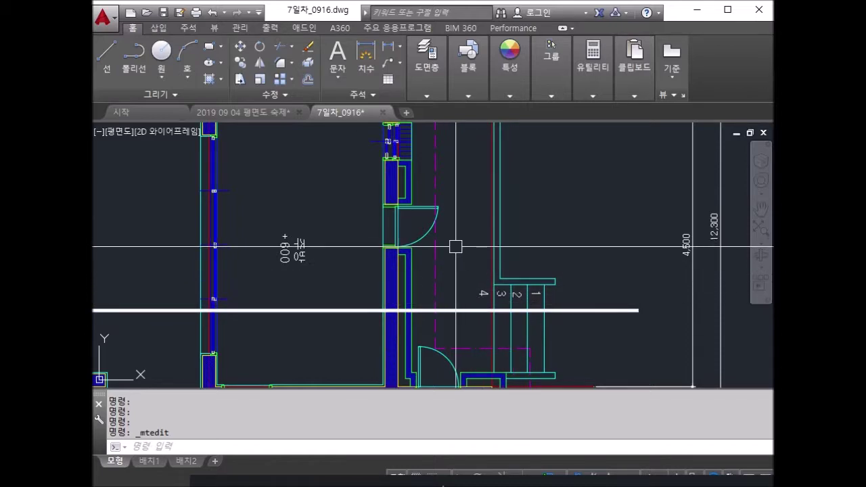
scroll(553, 277, down, 3)
scroll(474, 308, down, 3)
middle_drag(474, 308, 402, 197)
scroll(403, 197, up, 3)
scroll(456, 203, up, 2)
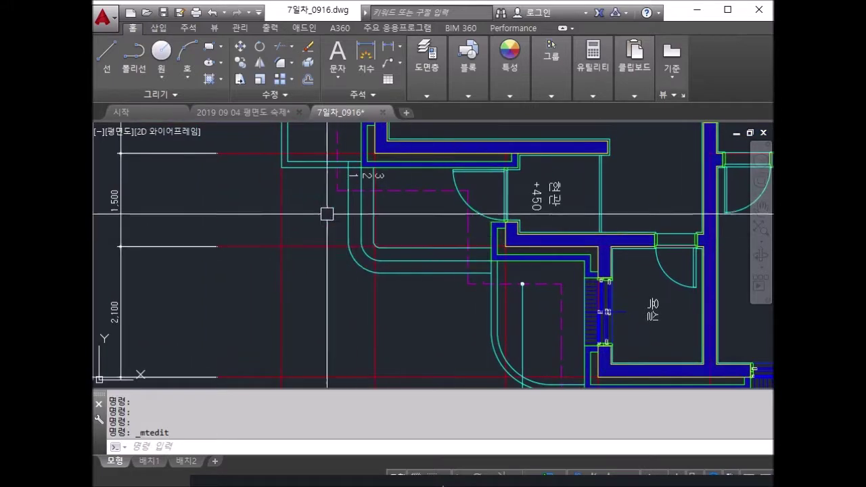
scroll(508, 217, down, 5)
scroll(508, 217, up, 3)
scroll(580, 296, up, 2)
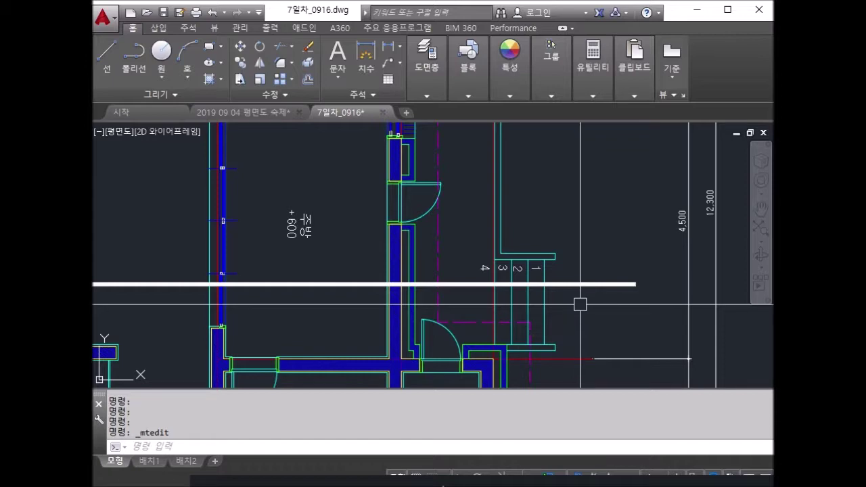
scroll(548, 304, down, 3)
scroll(514, 270, up, 2)
scroll(487, 237, up, 1)
scroll(454, 198, up, 1)
middle_drag(454, 198, 438, 204)
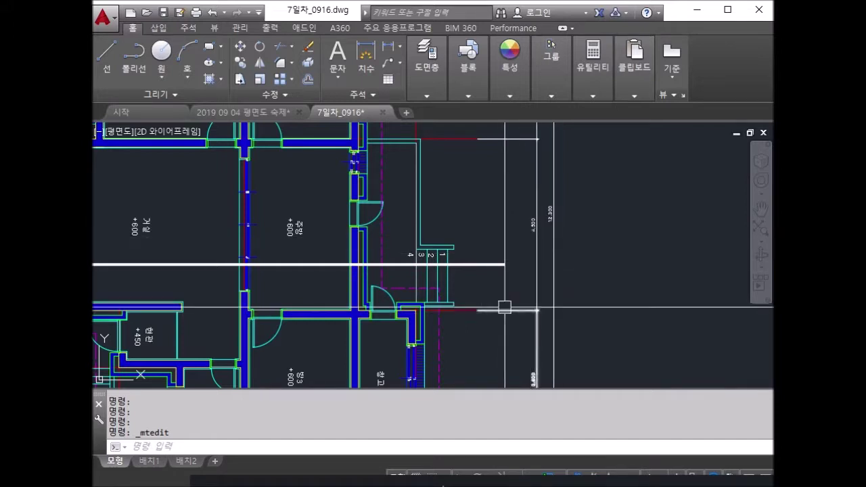
scroll(440, 255, up, 2)
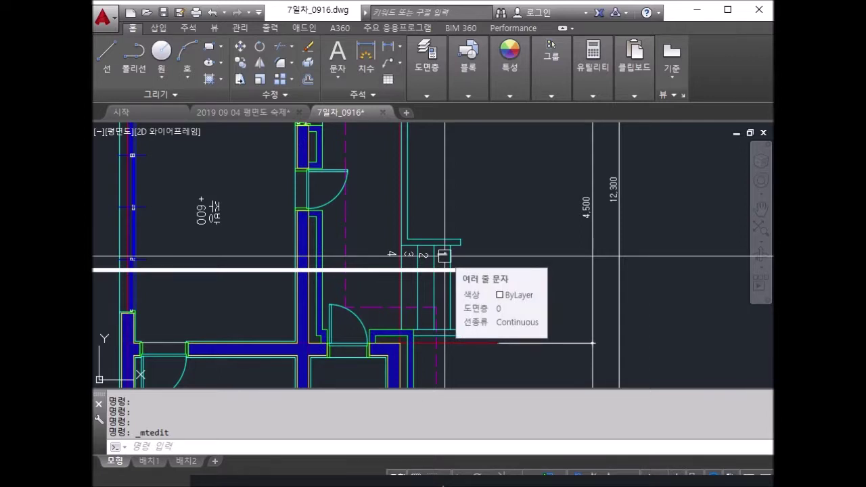
scroll(418, 270, down, 3)
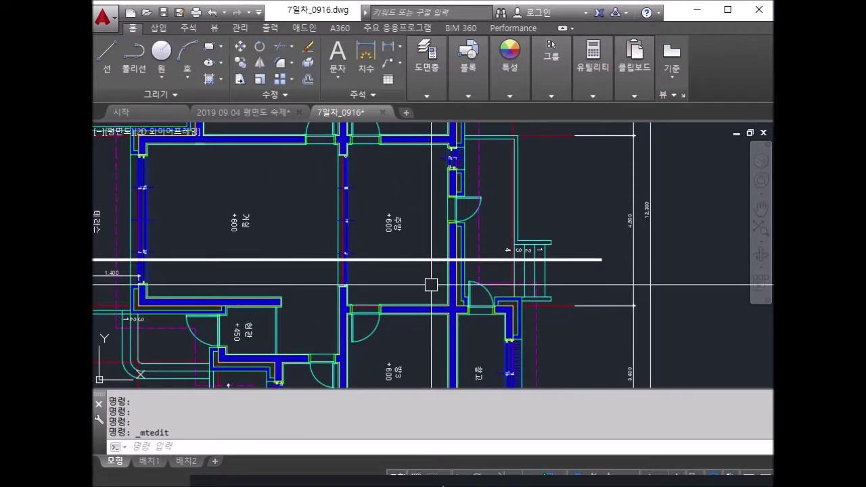
middle_drag(724, 229, 671, 258)
scroll(420, 244, down, 3)
scroll(411, 237, up, 3)
scroll(411, 237, up, 2)
key(Escape)
key(Escape)
scroll(399, 242, down, 5)
Offset the G.L ±0 ground line 600 upward to create the floor line
scroll(467, 257, up, 2)
scroll(473, 262, up, 2)
key(Return)
text(60)
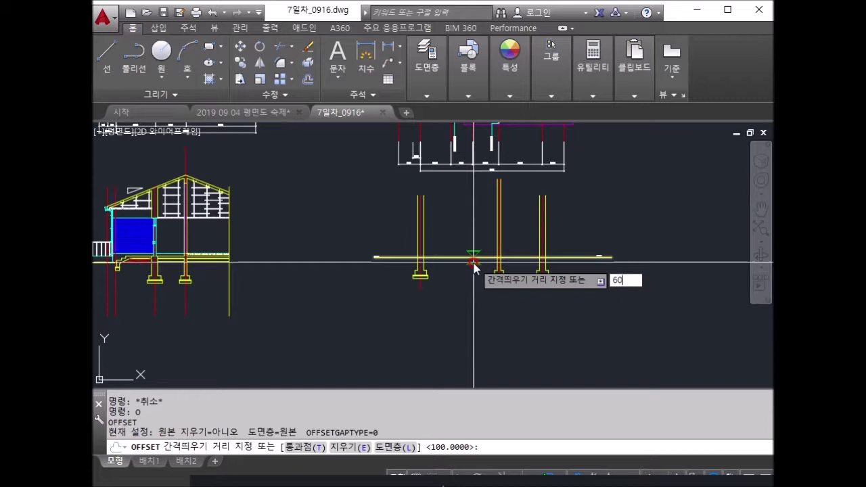
text(0)
key(Return)
scroll(474, 261, up, 2)
scroll(521, 246, up, 2)
click(463, 211)
key(Escape)
scroll(383, 242, up, 2)
Trim the new floor line past the left column edge
text(tr)
key(Return)
scroll(381, 237, up, 2)
click(395, 224)
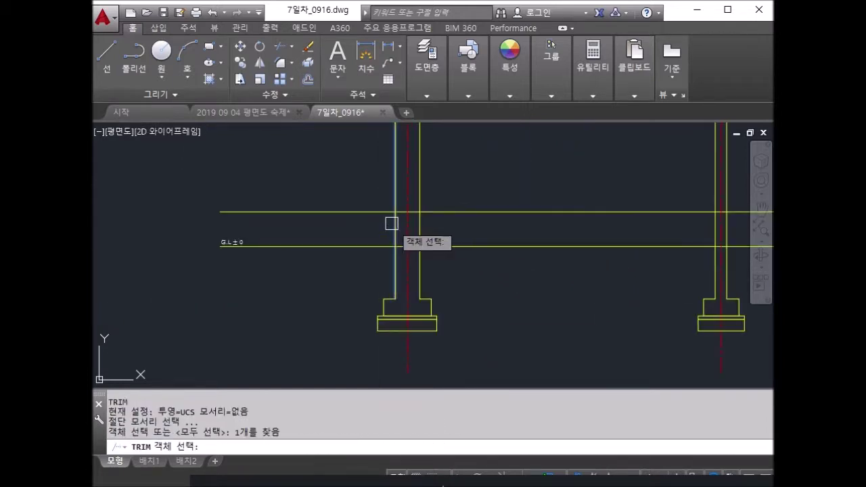
key(Return)
click(305, 212)
scroll(562, 247, down, 4)
scroll(635, 248, up, 2)
Restart the trim and select the column edges as cutting edges
key(Return)
key(Return)
key(Return)
scroll(620, 248, up, 2)
key(Escape)
key(Return)
click(605, 268)
key(Return)
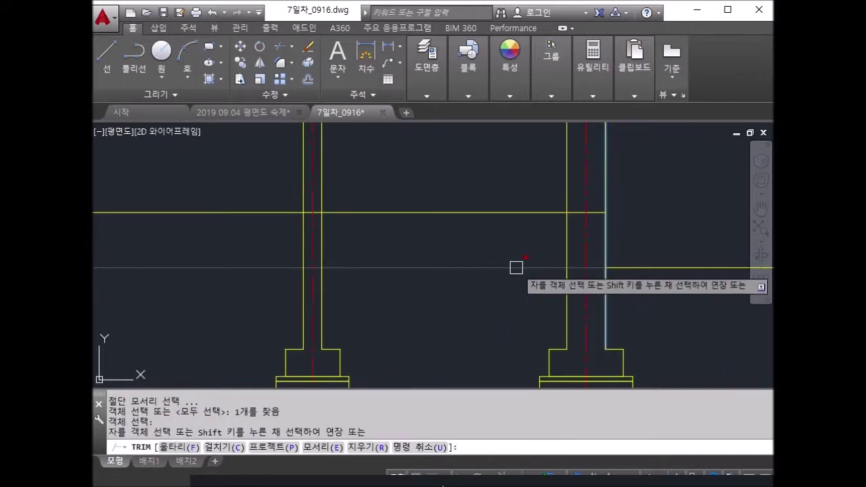
scroll(358, 269, down, 4)
scroll(335, 262, up, 2)
key(Return)
key(Return)
click(638, 257)
click(324, 262)
key(Return)
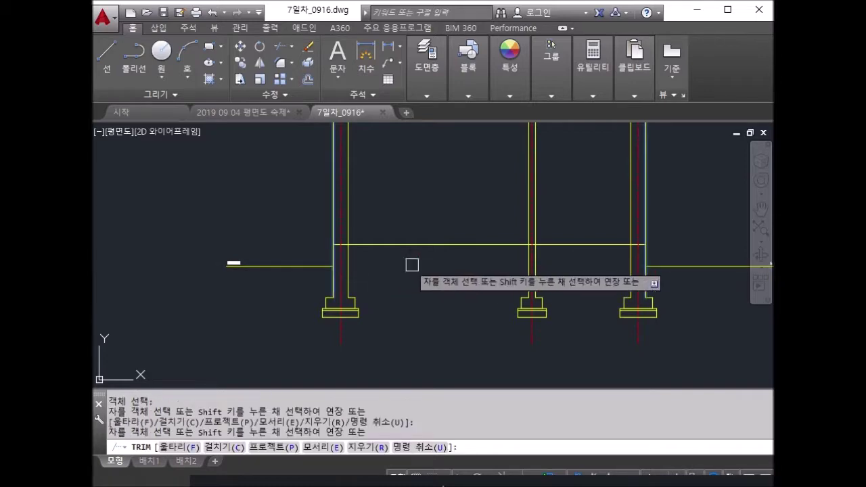
key(Return)
Restart the trim at the right-hand columns and pick the next cutting edge
middle_drag(507, 253, 544, 304)
scroll(544, 303, down, 4)
scroll(516, 232, up, 3)
scroll(463, 229, down, 1)
scroll(463, 229, up, 3)
scroll(464, 196, down, 3)
scroll(464, 183, down, 1)
scroll(465, 177, up, 4)
scroll(465, 176, down, 5)
scroll(496, 285, up, 5)
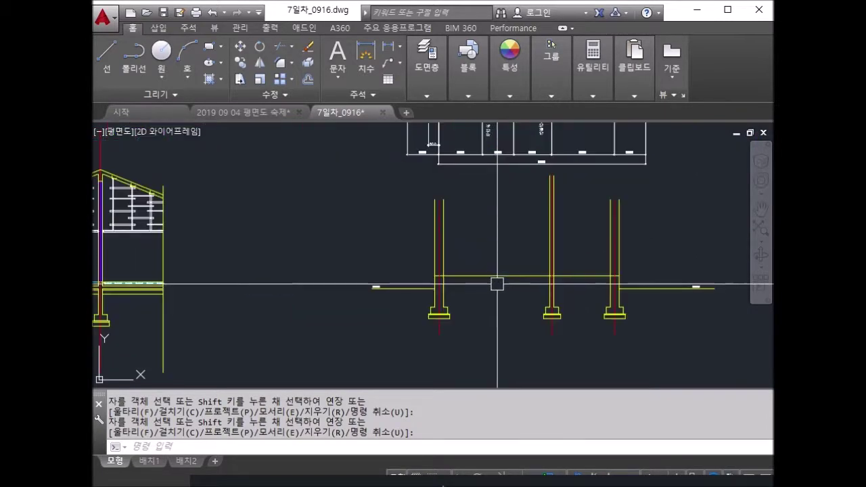
key(Escape)
key(Escape)
text(r)
key(Return)
click(439, 256)
key(Return)
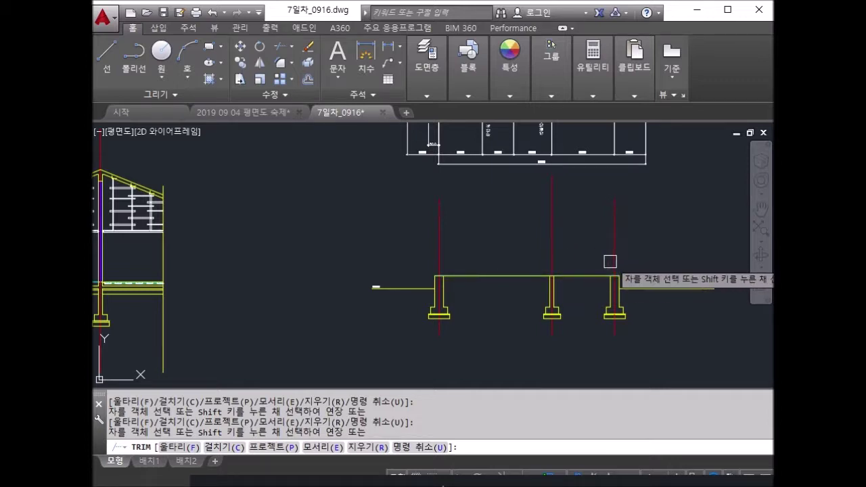
Copy the G.L ±0 level label up onto the new floor line
scroll(541, 264, up, 5)
key(Escape)
key(Escape)
text(co)
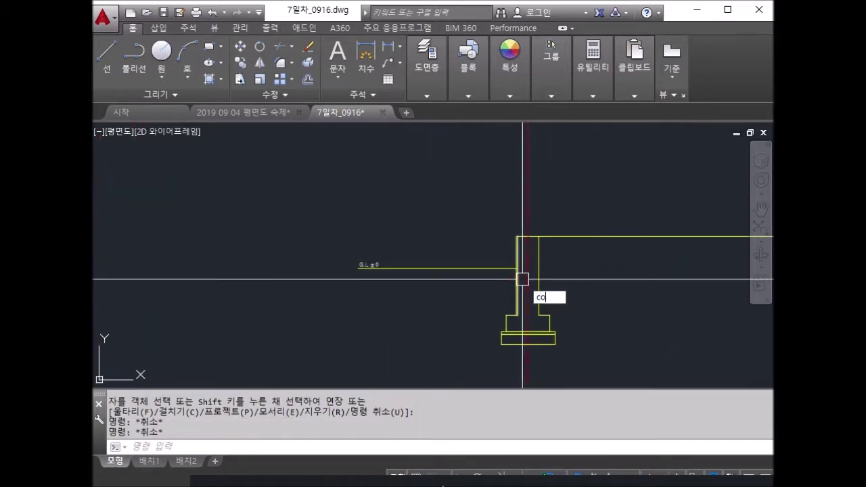
key(Return)
scroll(373, 260, up, 5)
click(429, 270)
click(309, 226)
key(Return)
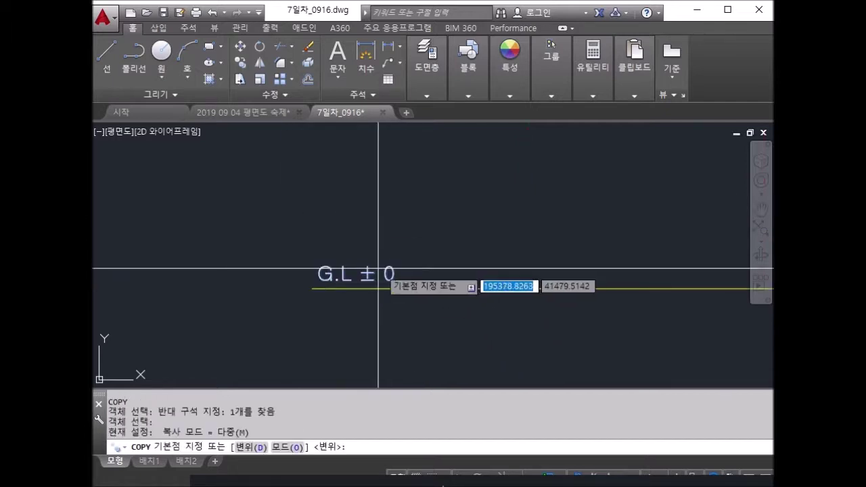
click(377, 265)
middle_drag(471, 248, 605, 271)
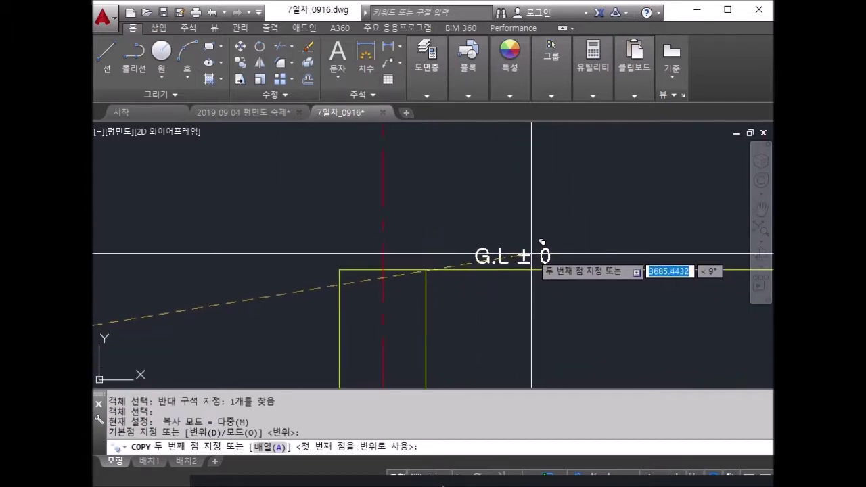
click(531, 256)
key(Return)
Edit the copied label to read F.L + 600
scroll(520, 263, up, 4)
double_click(438, 255)
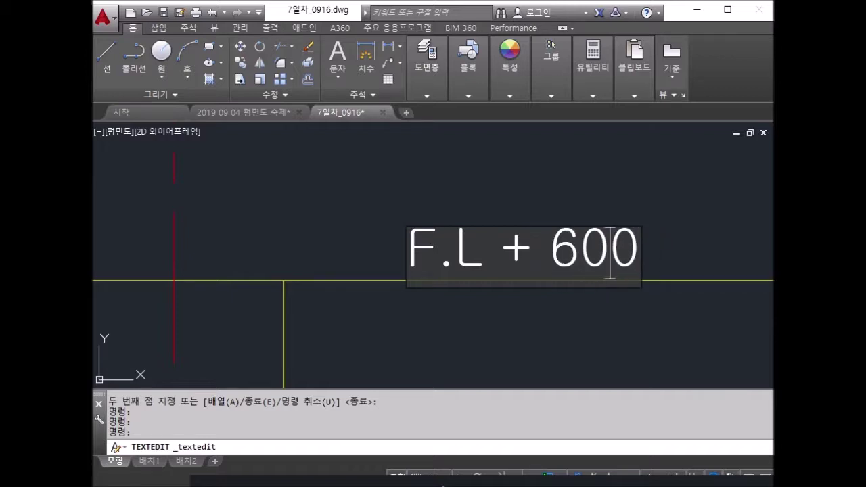
key(Escape)
key(Escape)
Select the F.L + 600 label and set its base point for copying
scroll(573, 251, down, 4)
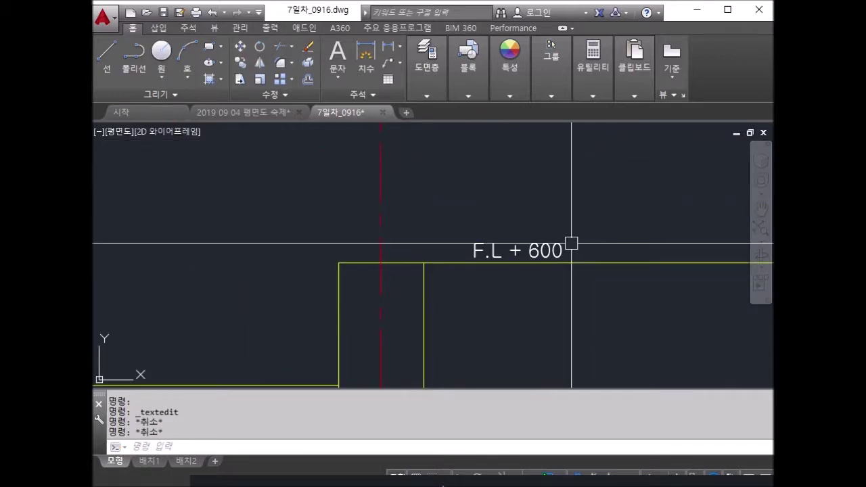
drag(586, 251, 456, 185)
key(Return)
click(496, 196)
Copy the F.L + 600 label horizontally with Ortho onto the next bay
scroll(591, 242, down, 4)
key(F8)
middle_drag(708, 231, 558, 236)
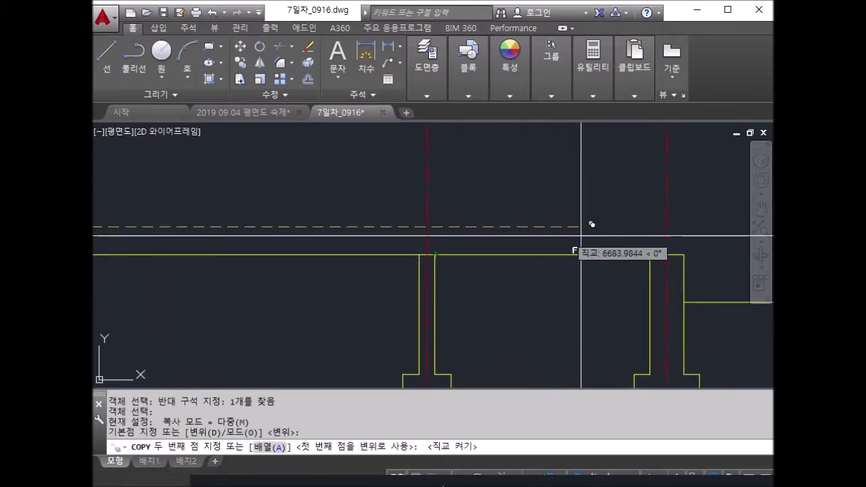
click(611, 248)
key(Return)
scroll(576, 277, down, 3)
scroll(494, 243, down, 2)
scroll(359, 267, up, 2)
scroll(350, 277, up, 2)
scroll(365, 274, down, 8)
scroll(404, 278, up, 5)
scroll(404, 278, up, 4)
scroll(480, 245, up, 2)
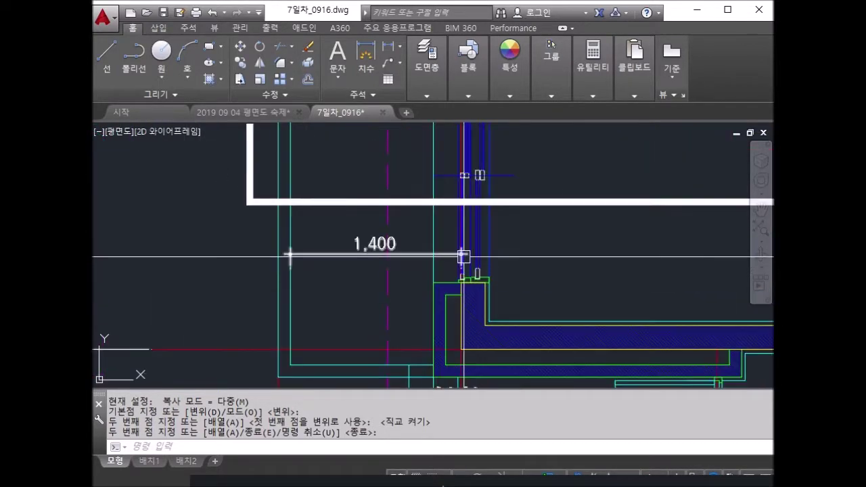
scroll(291, 255, down, 2)
scroll(287, 253, up, 2)
key(Escape)
key(Escape)
key(Escape)
Measure the gap, then grip-stretch the 1,400 plan dimension to 1,500
key(Return)
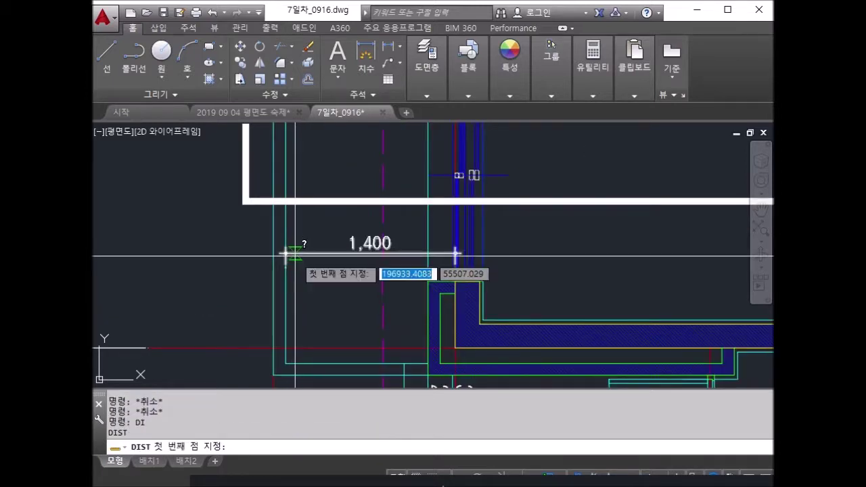
click(271, 232)
key(Escape)
click(313, 255)
click(285, 267)
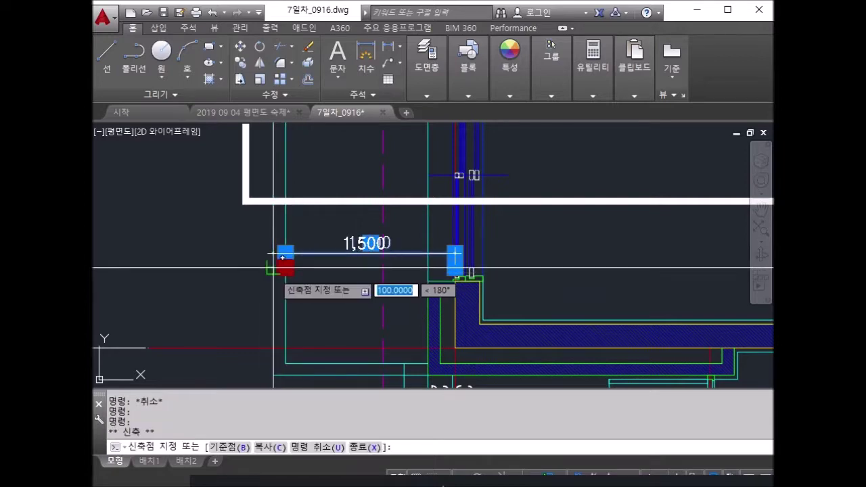
click(456, 256)
key(Escape)
scroll(381, 274, down, 3)
scroll(451, 235, up, 2)
scroll(451, 235, down, 3)
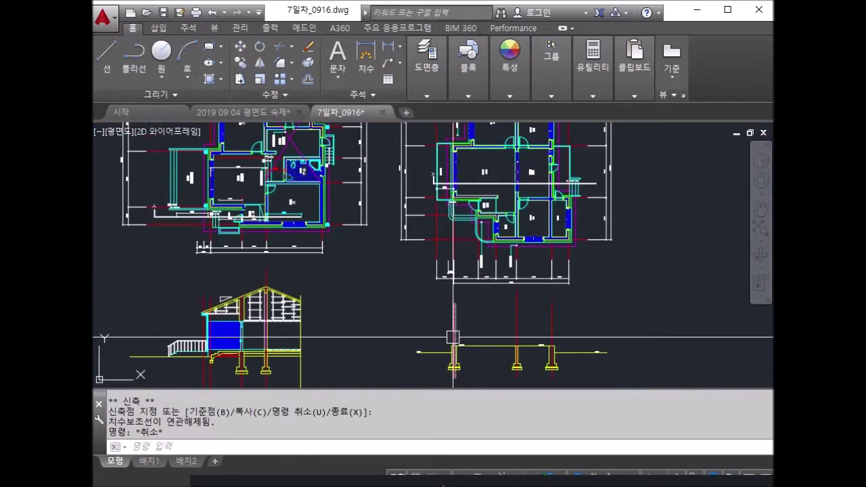
Offset the leftmost footing's vertical line 1500 to the outer side
scroll(484, 342, up, 5)
key(Escape)
key(Escape)
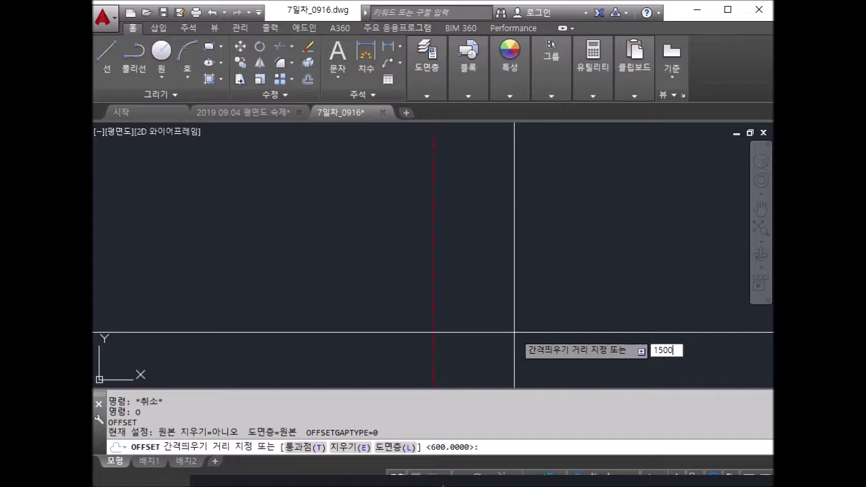
key(Return)
scroll(460, 339, down, 3)
click(460, 338)
click(429, 334)
key(Escape)
middle_drag(429, 334, 477, 242)
key(Escape)
Match the new line's properties to the yellow section line
key(Return)
click(450, 215)
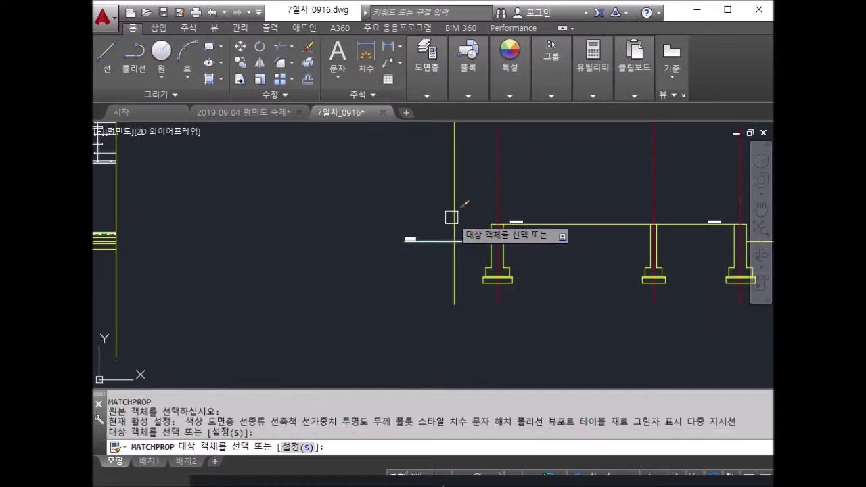
scroll(503, 199, down, 5)
scroll(503, 199, up, 3)
scroll(509, 236, up, 3)
scroll(510, 213, up, 2)
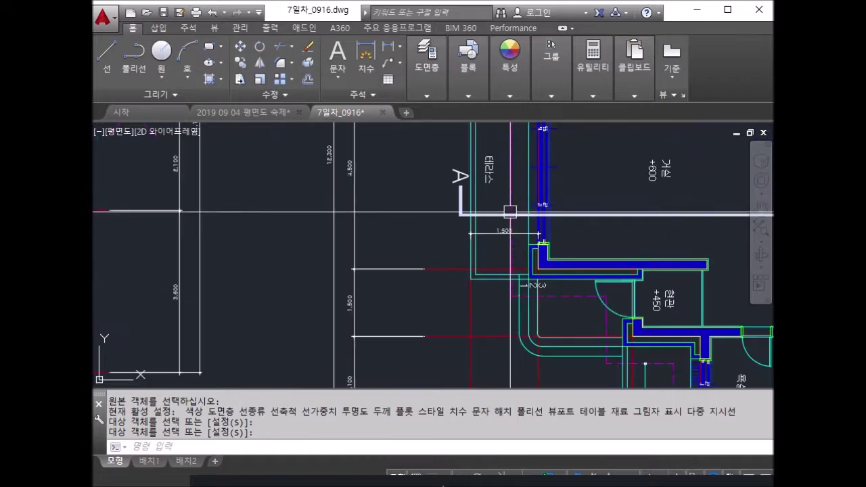
scroll(490, 175, down, 5)
scroll(529, 260, up, 3)
key(Escape)
key(Escape)
key(Return)
Offset the ground line 450 upward
text(450)
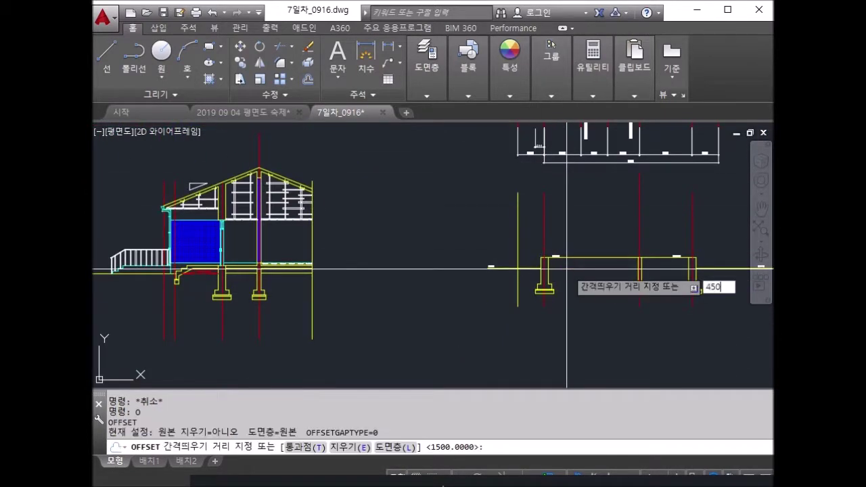
key(Return)
scroll(566, 269, up, 2)
click(439, 267)
scroll(439, 267, up, 3)
click(447, 268)
key(Escape)
Fillet the 450 line to the vertical line with radius 0 for a sharp corner
text(F)
key(Return)
click(411, 210)
click(400, 229)
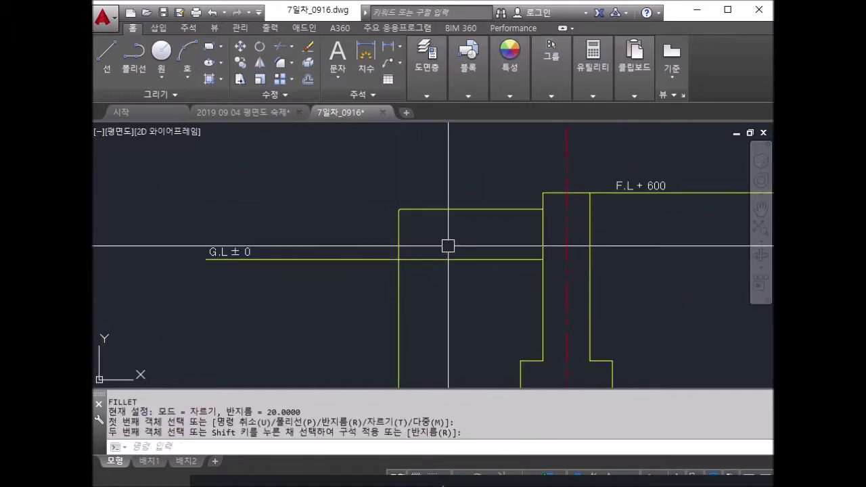
key(ctrl+z)
key(Return)
text(r)
key(Return)
text(0)
key(Return)
click(412, 209)
click(399, 227)
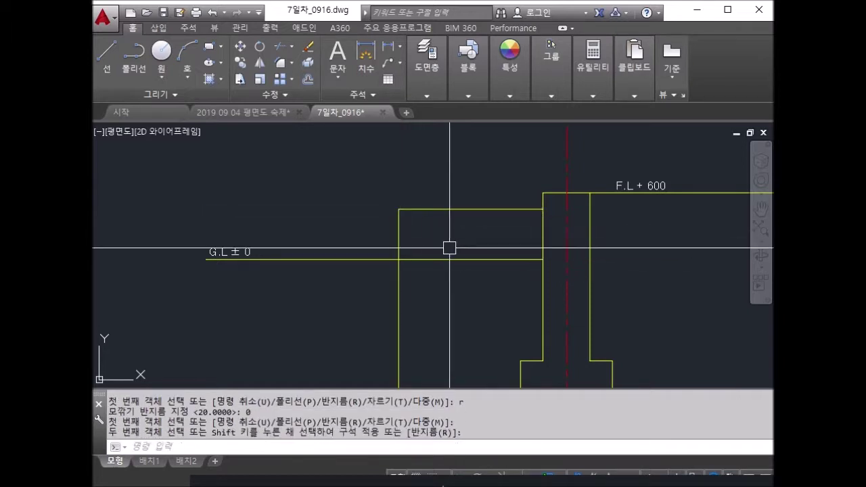
key(Escape)
Trim the ground line at the vertical boundary line
text(tr)
key(Return)
drag(427, 248, 420, 251)
key(Return)
click(433, 258)
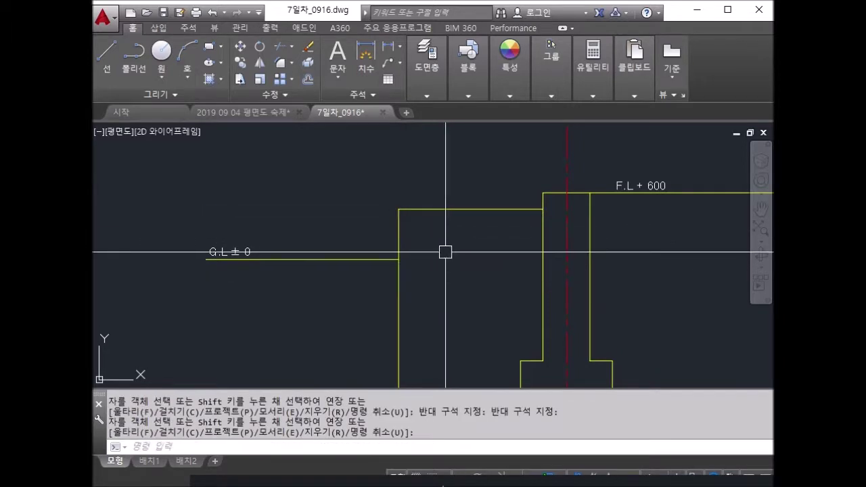
scroll(445, 251, down, 3)
scroll(551, 237, up, 1)
scroll(494, 246, down, 1)
key(Escape)
text(o)
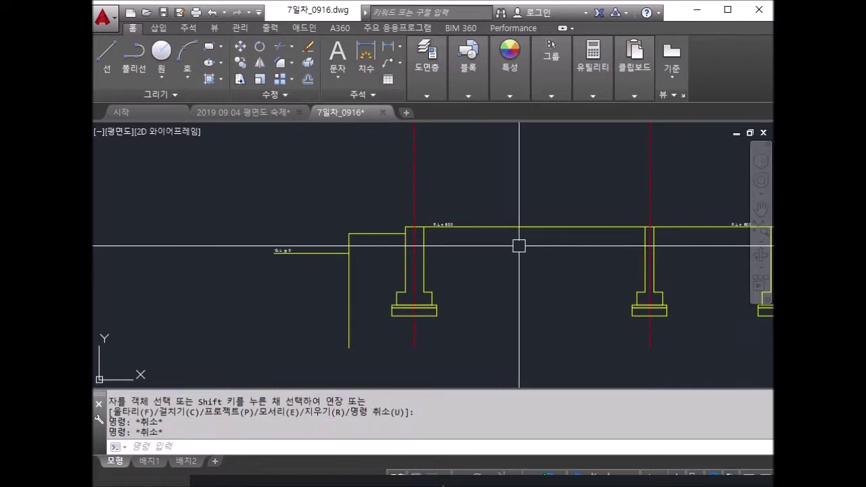
key(Return)
key(Return)
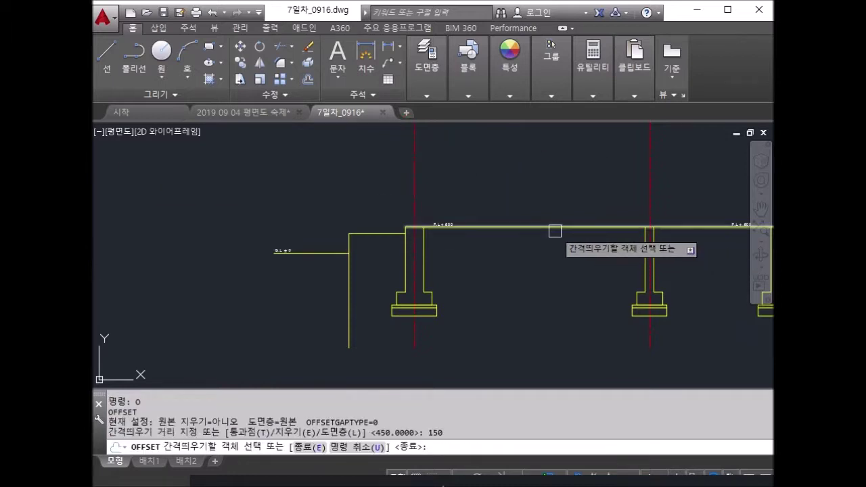
Offset the slab top line 150 down to form the slab underside
click(555, 231)
click(559, 254)
key(Escape)
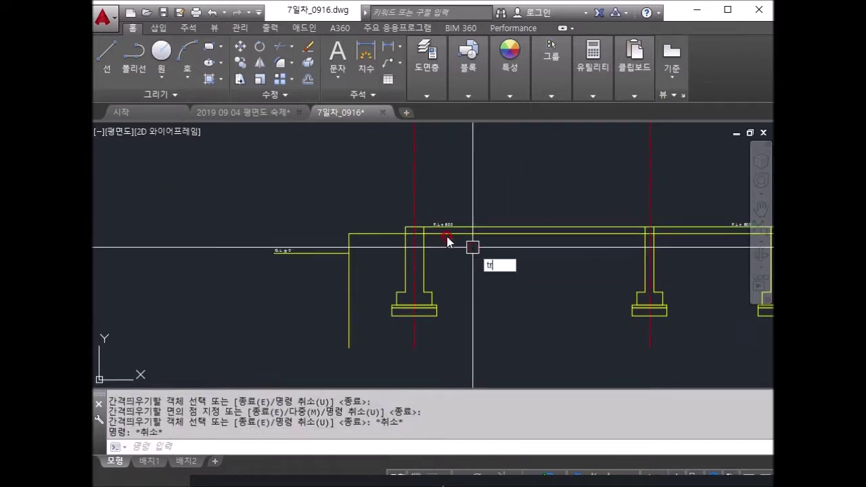
Erase the leftover line segment at the left column
key(Return)
scroll(447, 240, up, 4)
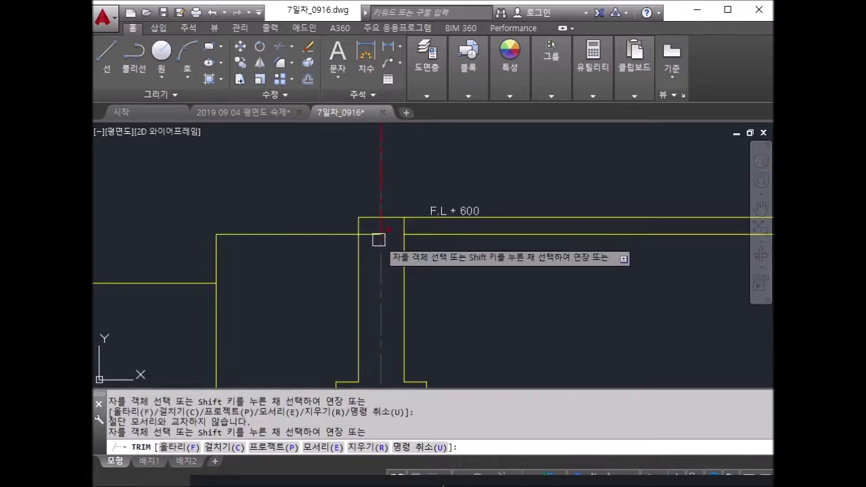
key(Escape)
key(Return)
key(Return)
key(Escape)
key(Escape)
text(e)
key(Return)
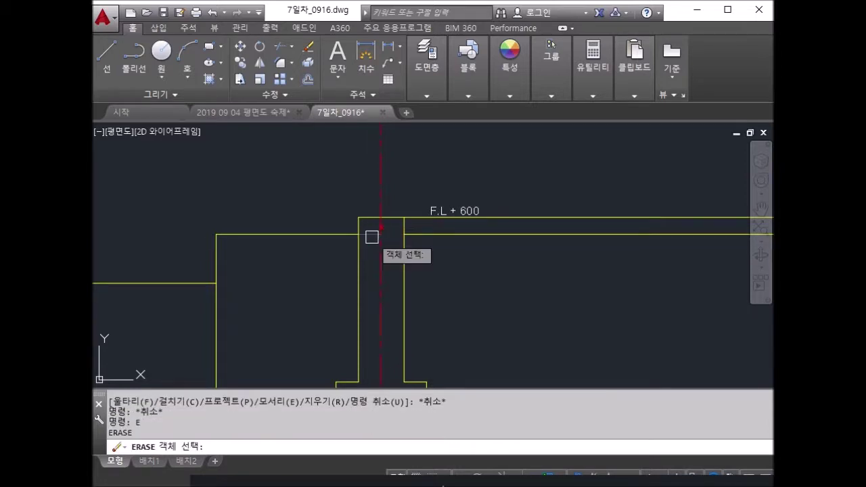
click(372, 237)
scroll(474, 251, down, 5)
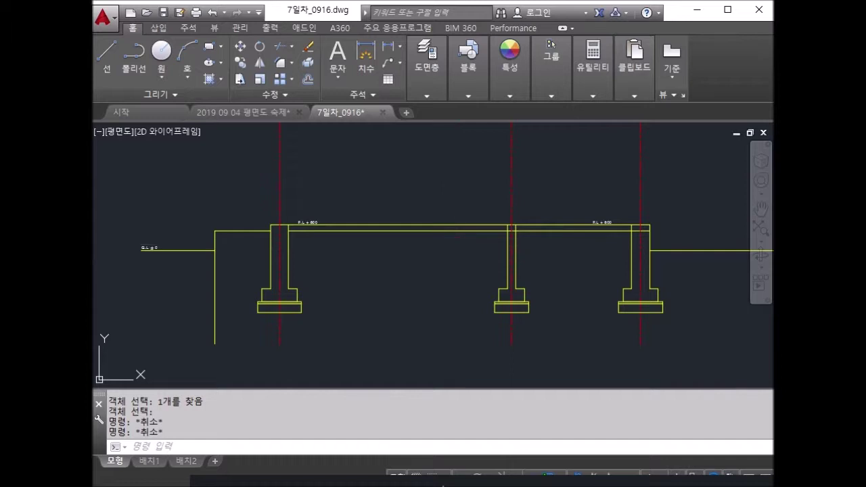
Trim the new slab line at the columns, using all lines as cutting edges
text(tr)
key(Return)
scroll(676, 230, up, 4)
key(Return)
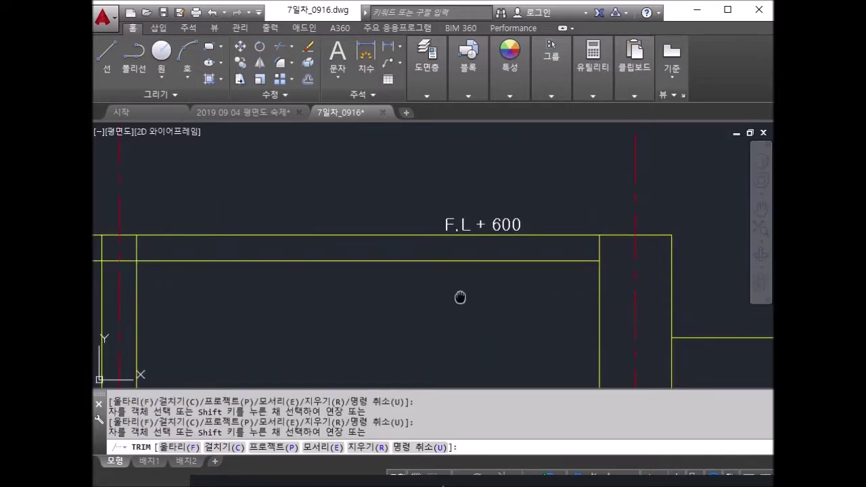
scroll(460, 297, down, 2)
scroll(526, 269, up, 3)
key(Return)
scroll(510, 285, down, 3)
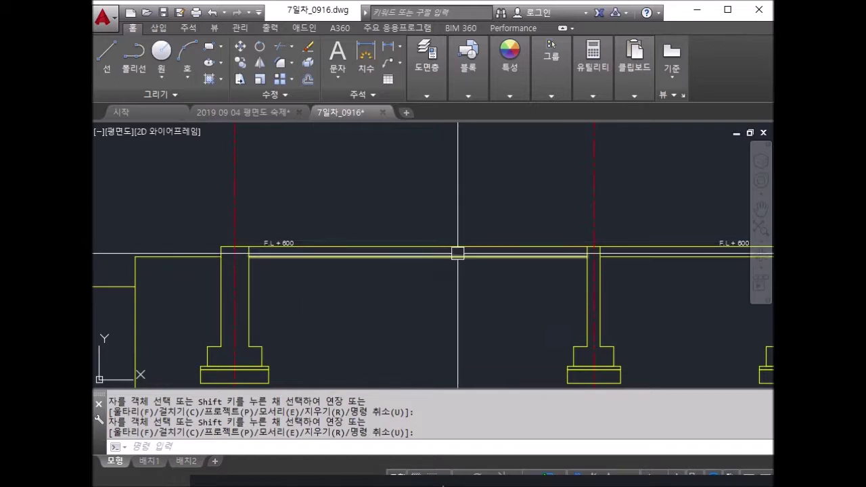
scroll(420, 257, down, 2)
scroll(435, 264, up, 2)
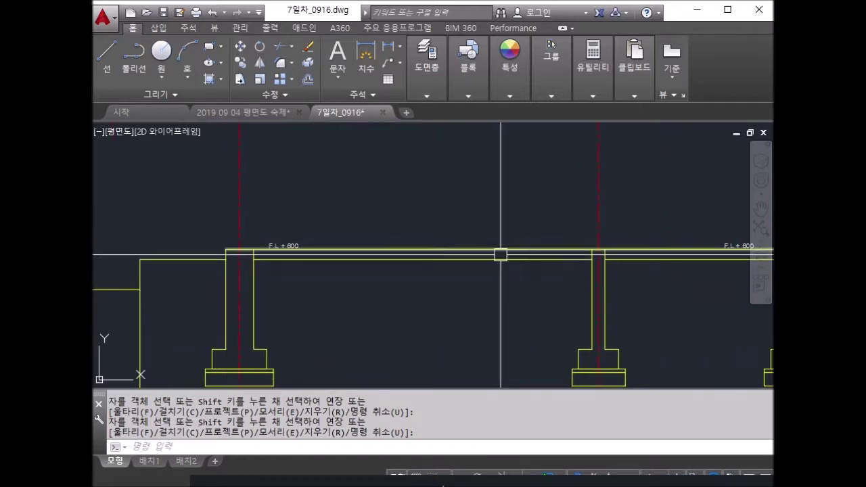
scroll(323, 258, up, 3)
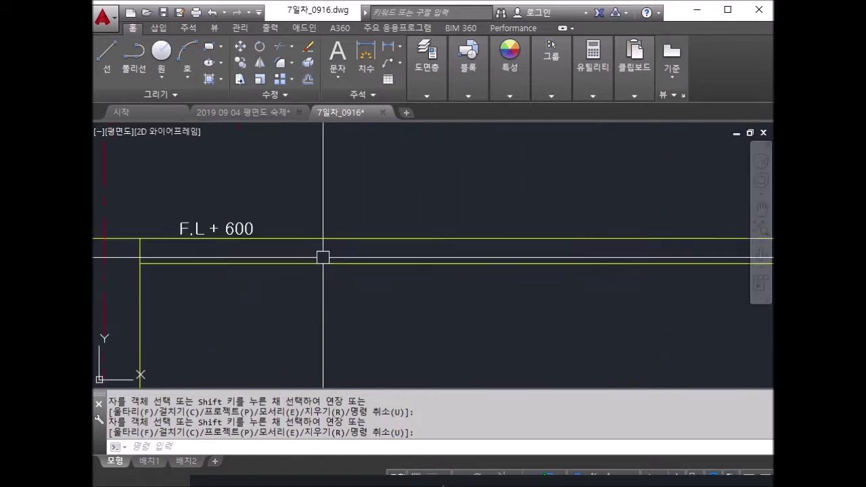
middle_drag(323, 257, 477, 242)
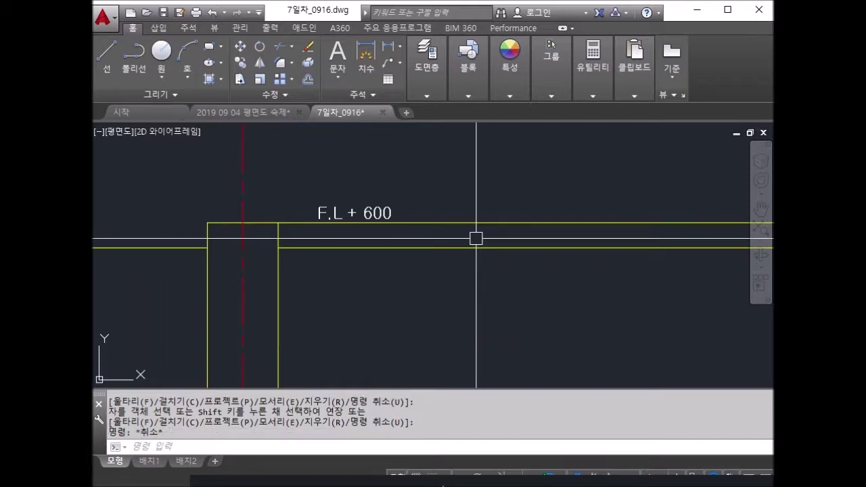
text(o)
Start an offset with a distance of 85
key(Return)
text(85)
key(Return)
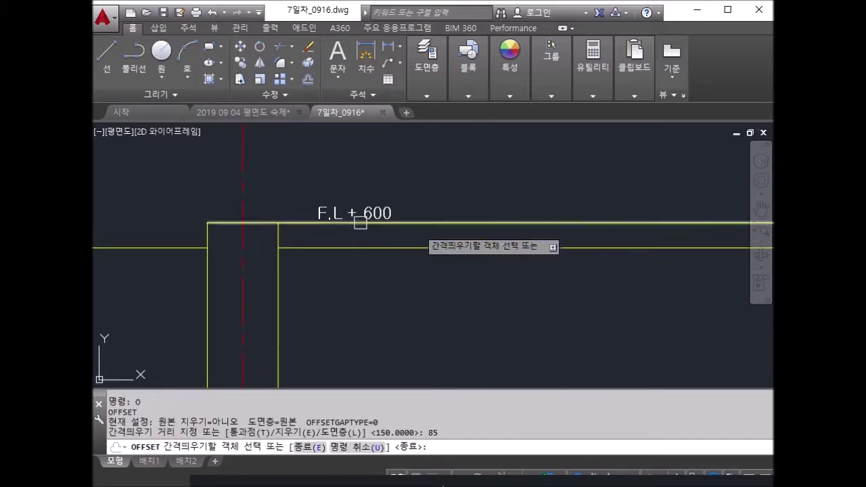
Offset two slab lines by 85 to shape the step at the slab end
click(308, 248)
click(310, 230)
scroll(311, 230, up, 2)
scroll(228, 253, up, 1)
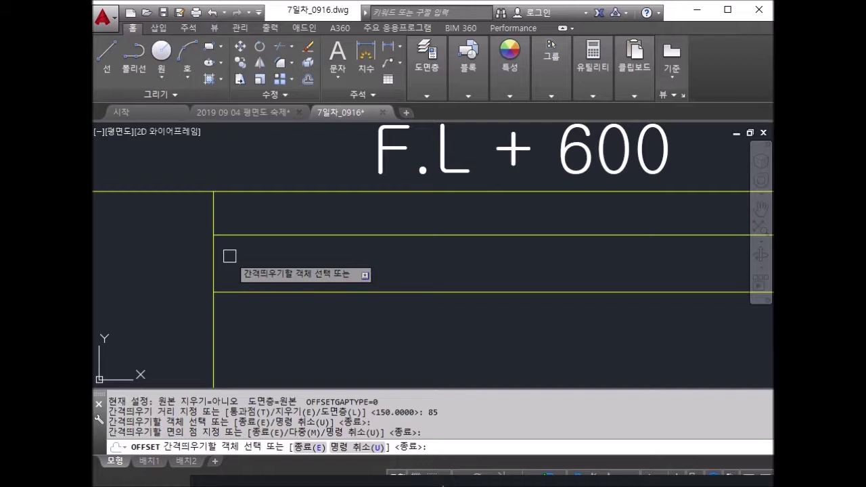
click(241, 253)
click(298, 253)
key(Escape)
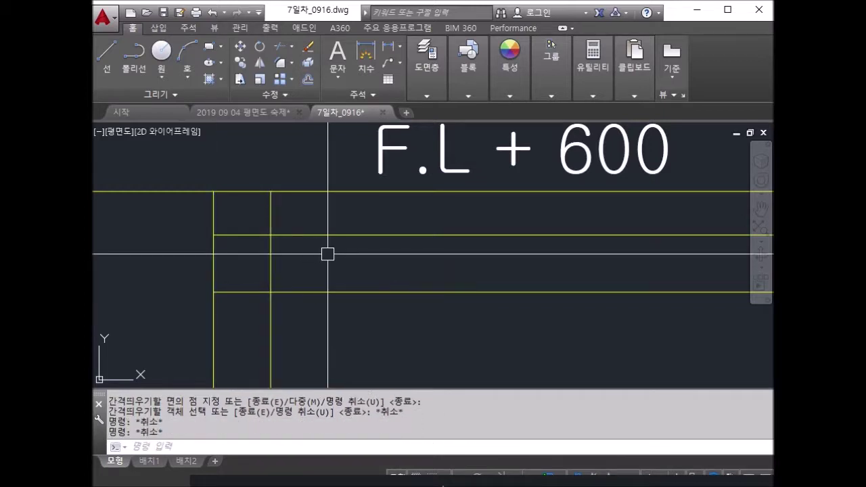
text(o)
Offset the top line 30 downward for the step
key(Return)
text(30)
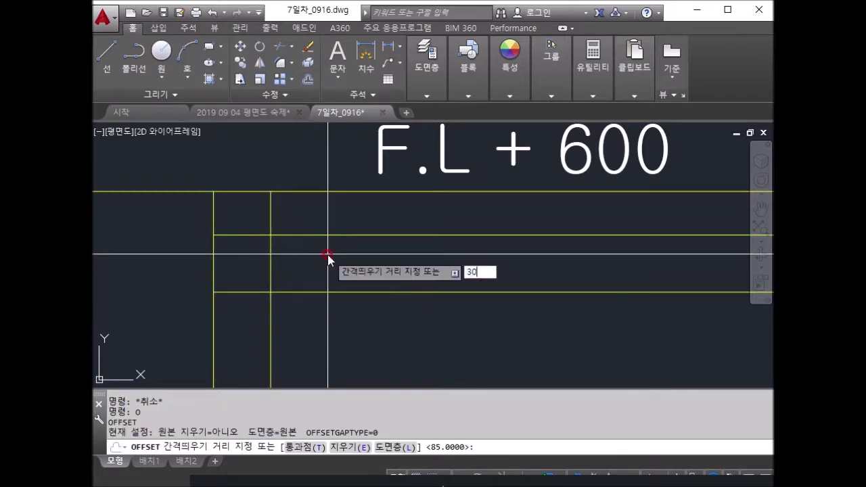
key(Return)
click(350, 192)
click(354, 247)
key(Escape)
Fillet the new 30 line and the lower horizontal line to the vertical line
text(f)
key(Return)
click(247, 212)
click(272, 229)
key(Return)
click(294, 236)
click(271, 225)
key(Escape)
Begin trimming against the vertical line as cutting edge, then cancel
text(tr)
key(Return)
click(203, 219)
key(Return)
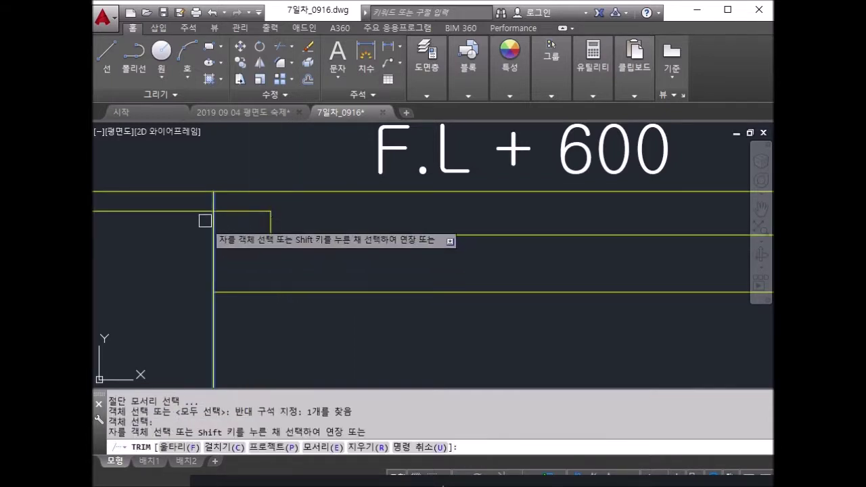
key(Return)
scroll(437, 296, down, 3)
scroll(387, 282, down, 2)
scroll(619, 266, up, 3)
scroll(619, 266, down, 2)
scroll(466, 284, up, 2)
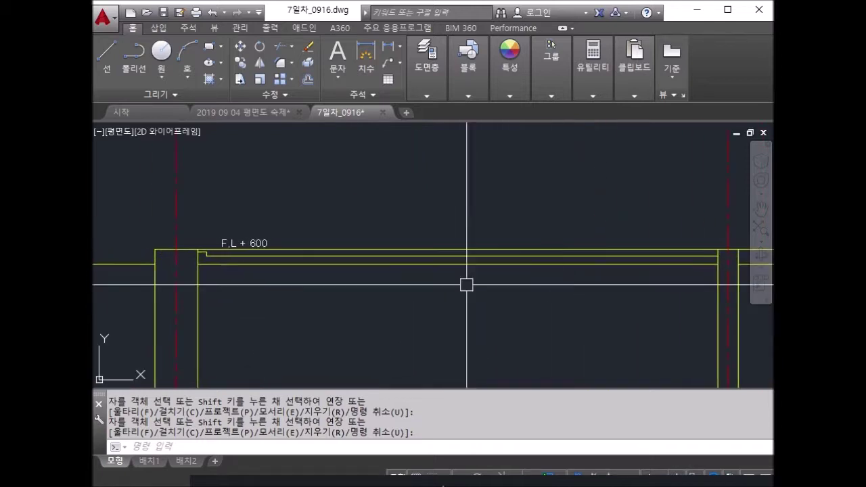
key(Escape)
key(Escape)
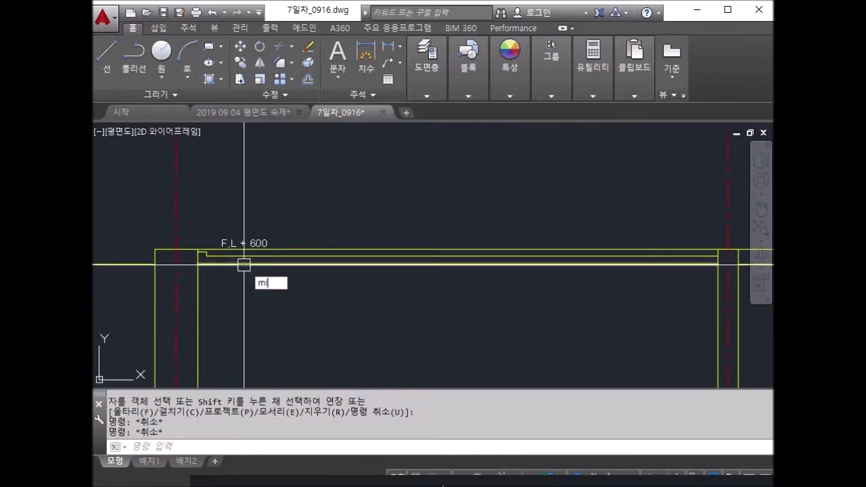
Mirror the two step lines near F.L + 600, picking the first mirror-line point
key(Return)
scroll(180, 221, up, 3)
click(178, 206)
click(265, 284)
scroll(595, 307, down, 3)
scroll(381, 269, down, 2)
key(Return)
click(375, 249)
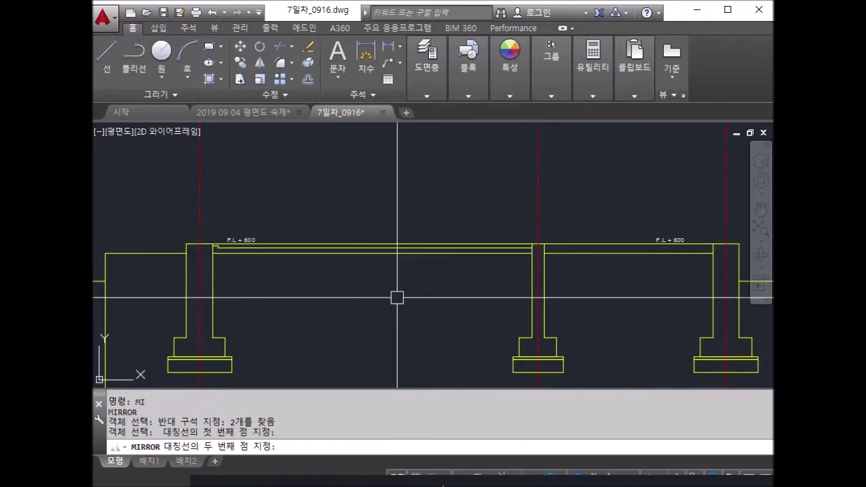
Mirror the two step lines about a vertical line at the bay centre, keeping the originals
key(Escape)
key(Return)
scroll(250, 243, up, 3)
click(212, 236)
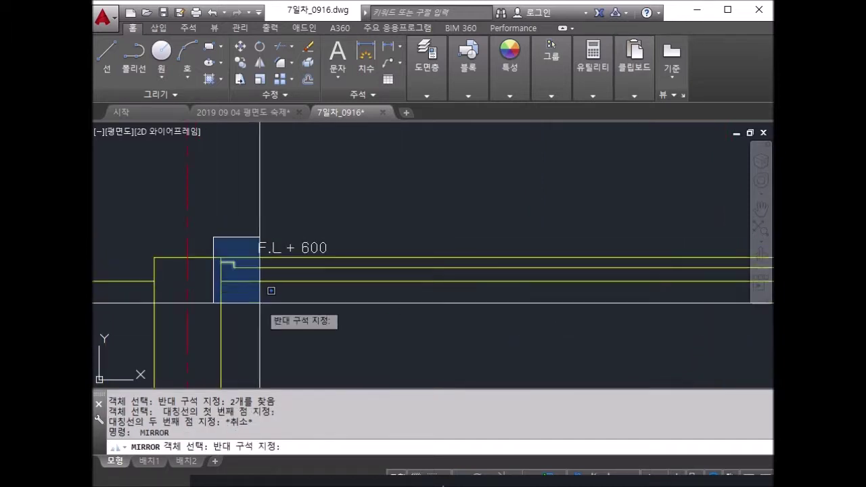
click(277, 301)
scroll(287, 311, down, 3)
middle_drag(379, 285, 448, 321)
key(Return)
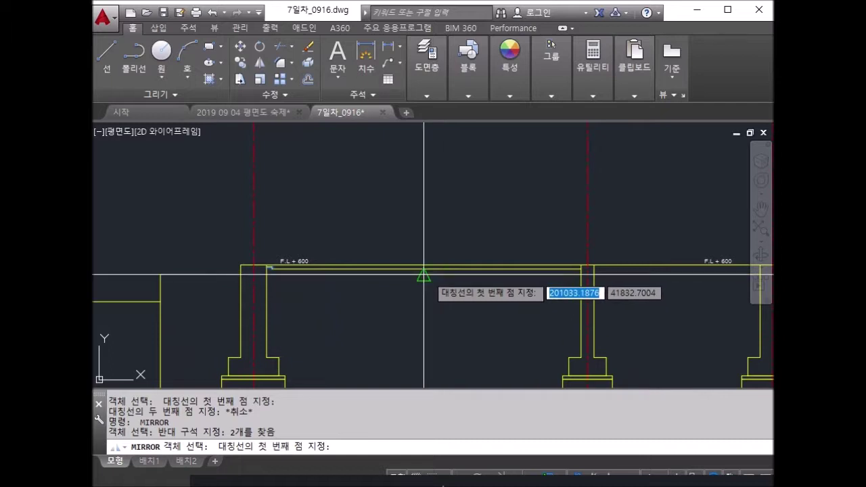
click(423, 277)
click(425, 352)
scroll(559, 282, up, 2)
scroll(558, 282, up, 2)
key(Return)
key(Escape)
Select the mirrored step lines beside the right column
text(tr)
key(Return)
key(Return)
scroll(576, 242, down, 3)
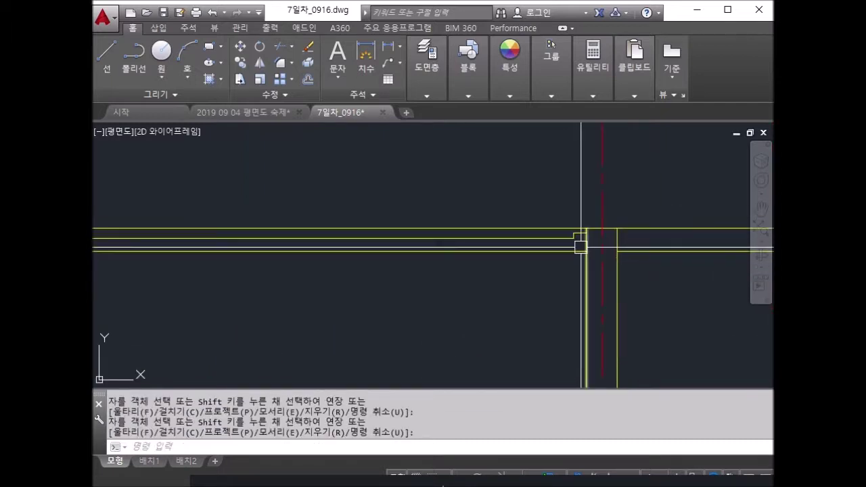
key(Escape)
scroll(576, 242, up, 5)
click(580, 239)
click(484, 209)
scroll(372, 217, down, 2)
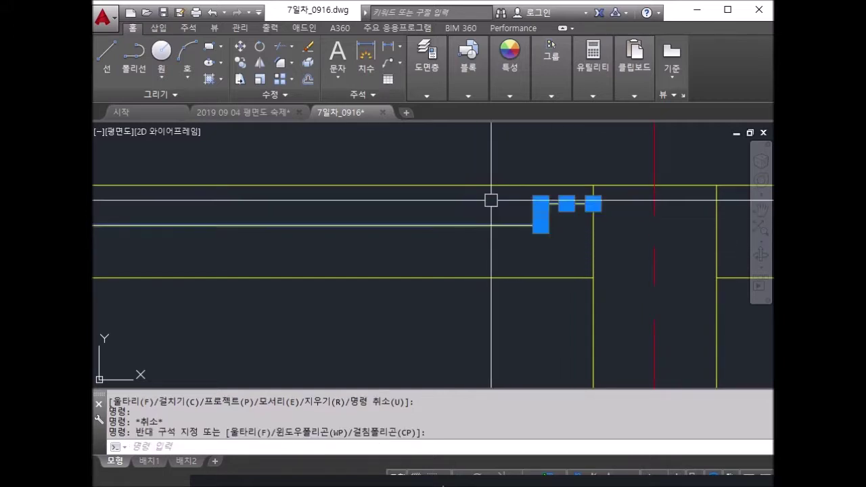
scroll(257, 251, down, 2)
scroll(280, 241, up, 2)
scroll(329, 251, up, 2)
Choose 마감선 from the Layers panel dropdown as the current layer
click(309, 242)
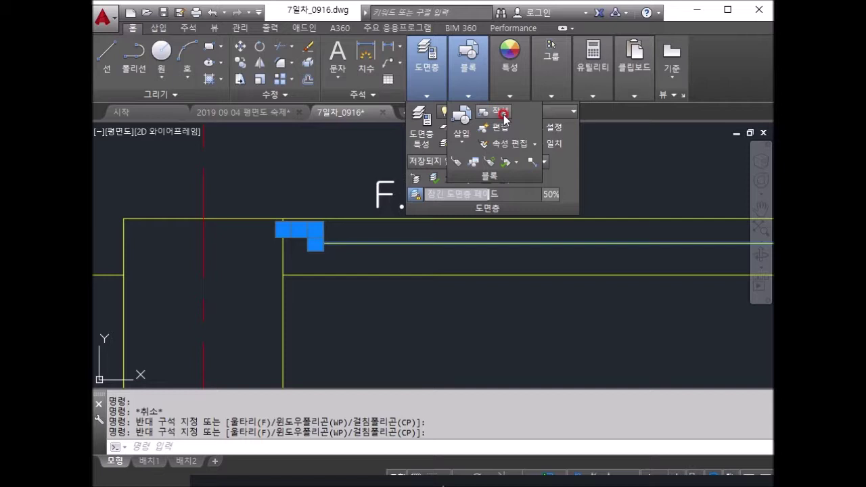
click(426, 96)
click(523, 112)
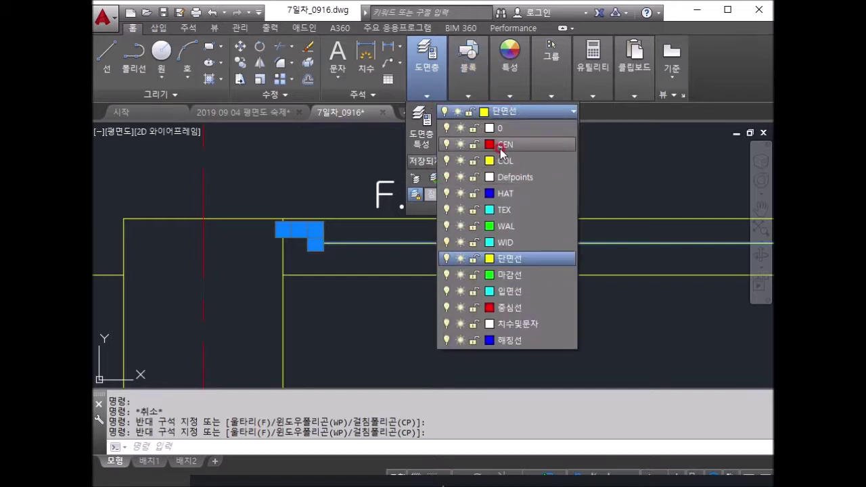
key(Escape)
key(Escape)
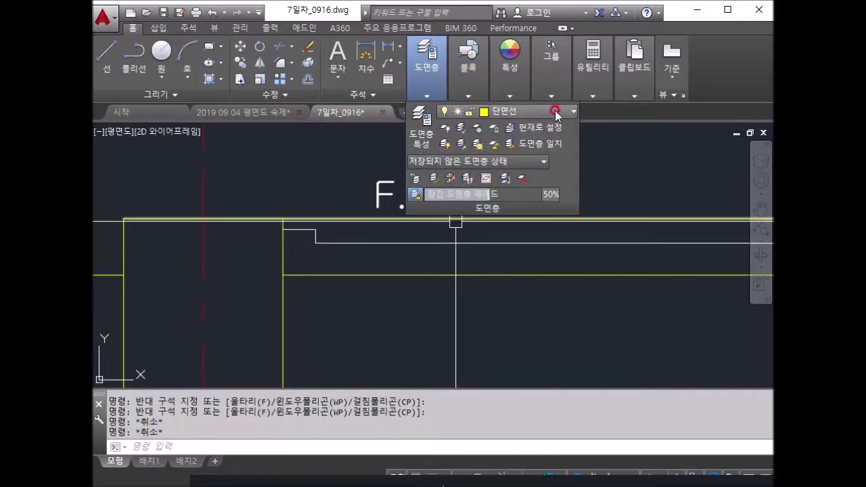
click(555, 112)
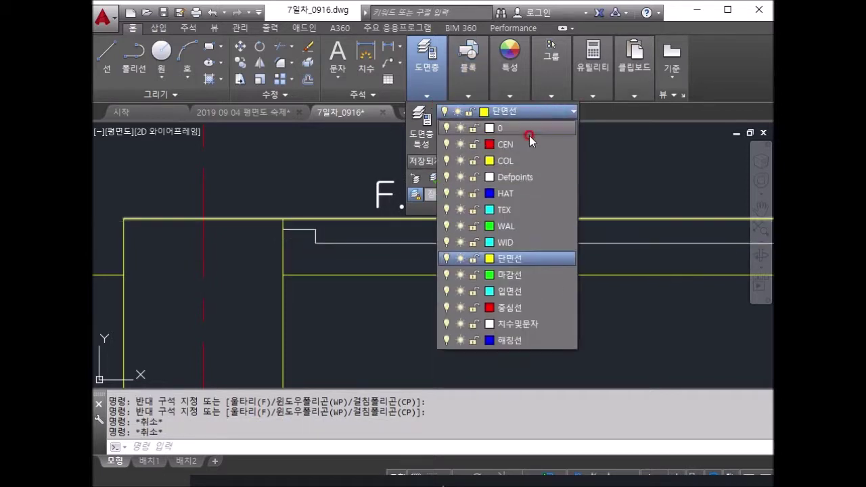
click(516, 291)
click(399, 243)
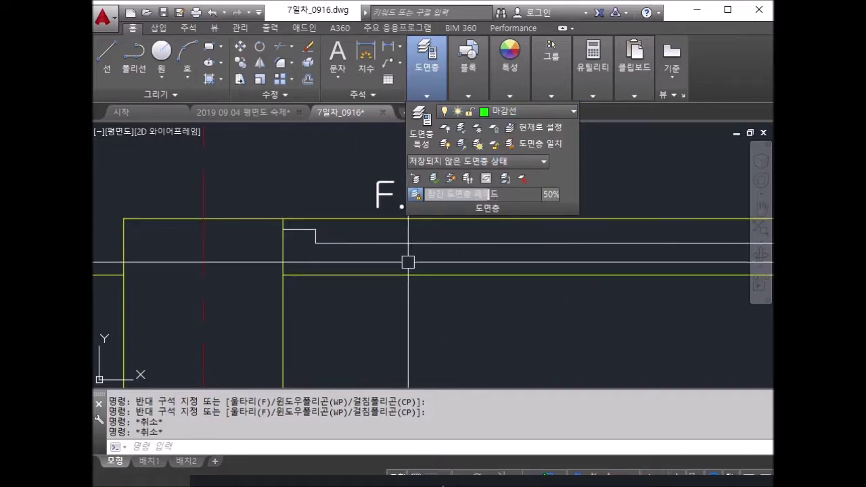
key(Escape)
key(Escape)
scroll(354, 225, up, 3)
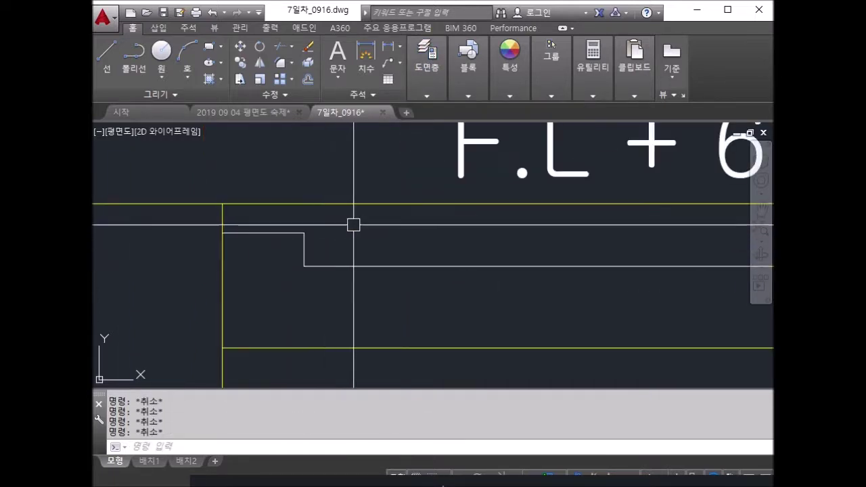
text(o)
key(Return)
Offset the slab top line 20 downward for the finish line
text(30)
key(Return)
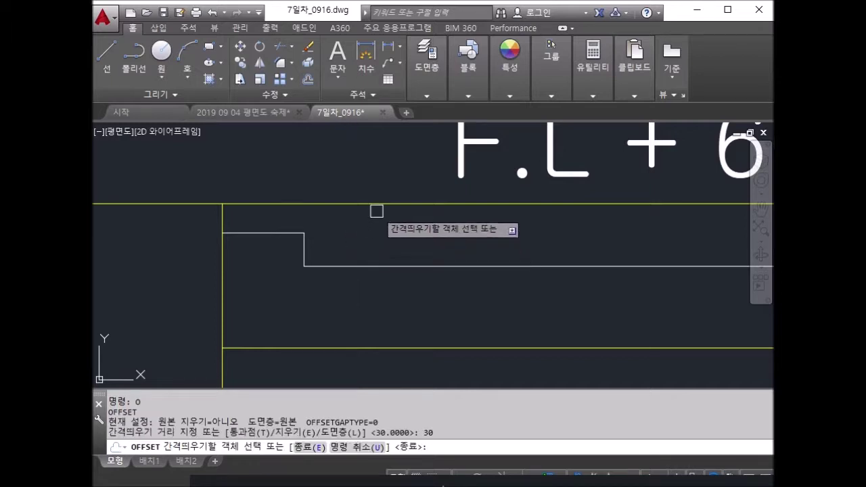
key(Escape)
text(o)
key(Return)
text(20)
key(Return)
click(389, 203)
click(373, 224)
key(Escape)
key(Escape)
key(Escape)
Trim the new finish line where it runs past the column
text(tr)
key(Return)
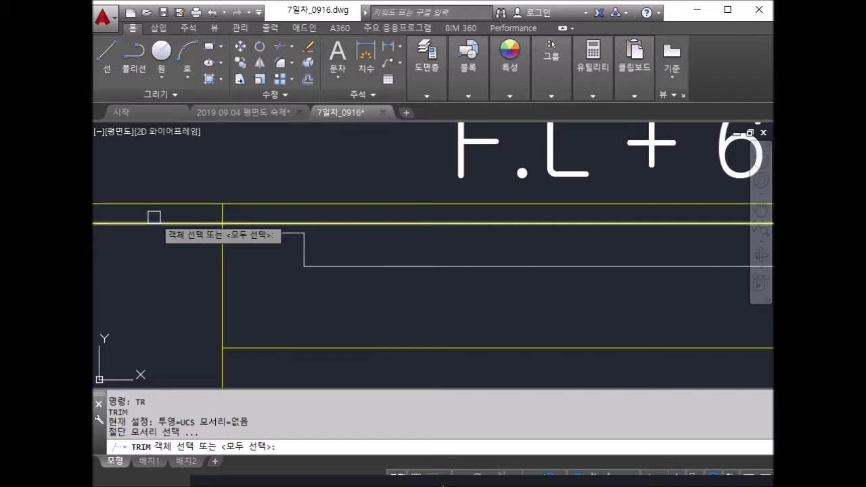
key(Return)
scroll(416, 298, down, 5)
scroll(427, 207, up, 8)
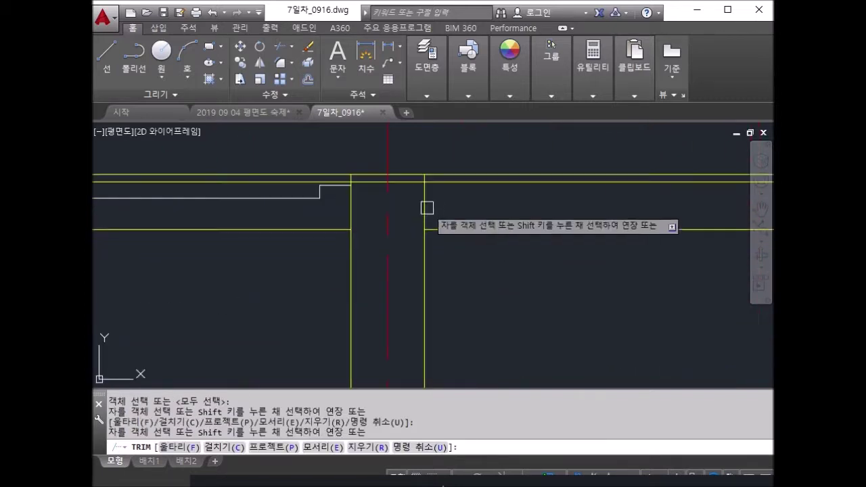
key(Return)
key(Return)
key(Return)
middle_drag(336, 179, 410, 176)
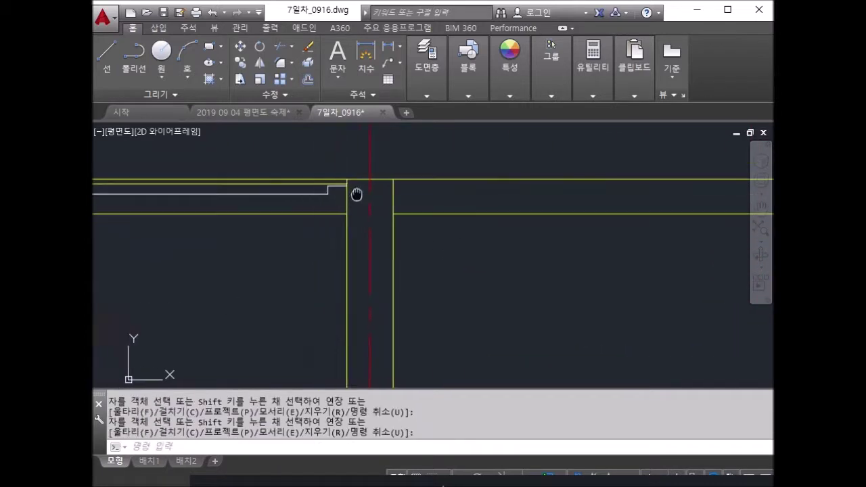
click(314, 179)
key(Return)
Move the finish line onto the 마감선 layer
click(435, 95)
click(469, 96)
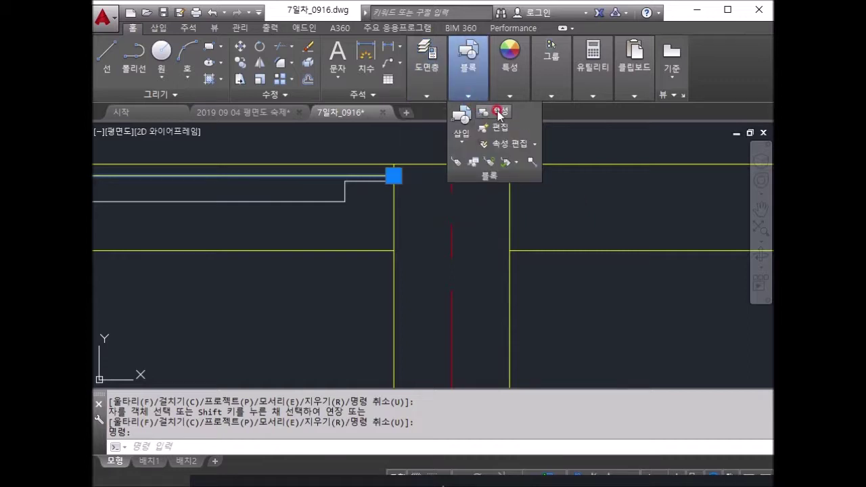
click(515, 111)
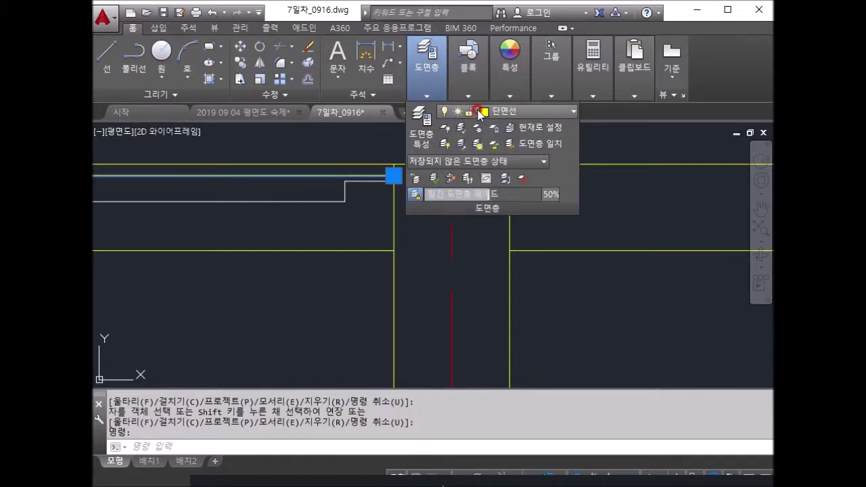
click(514, 291)
key(Return)
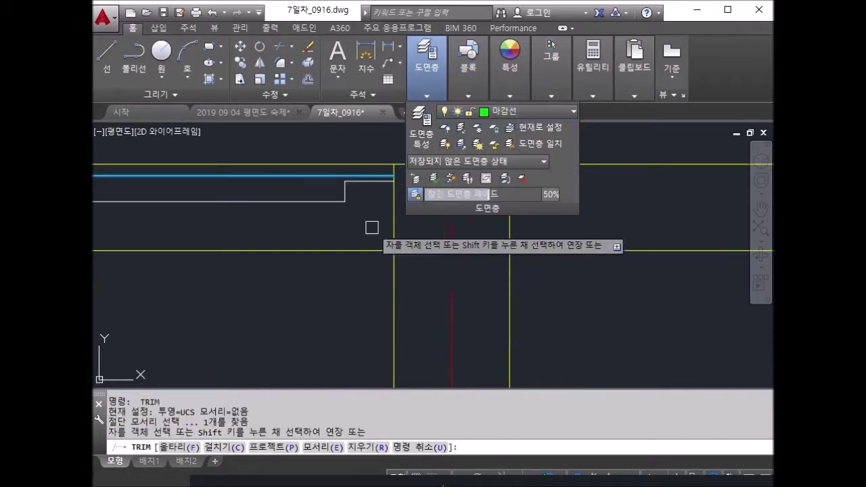
scroll(537, 222, down, 3)
key(Escape)
click(412, 100)
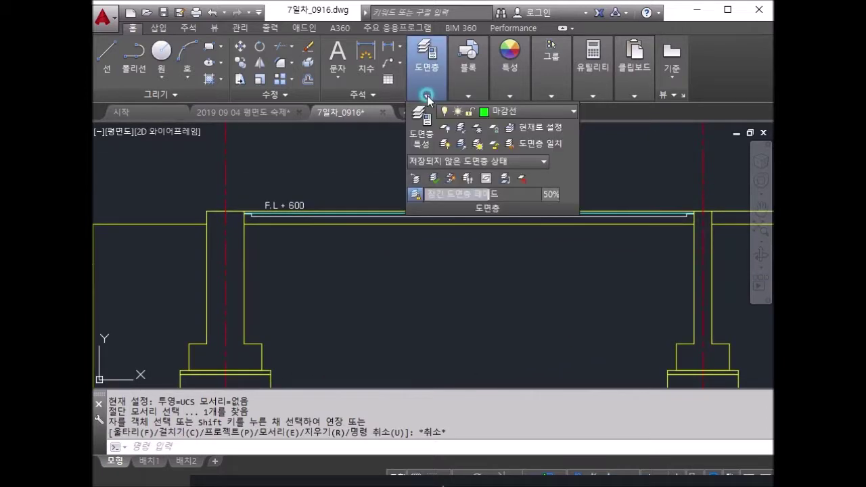
key(Escape)
key(Escape)
key(Escape)
scroll(291, 209, up, 3)
key(Escape)
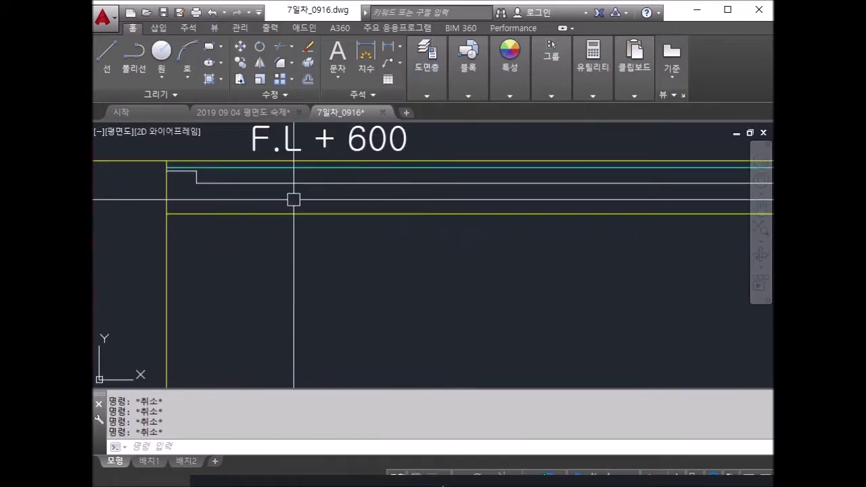
text(po)
key(Return)
scroll(207, 193, up, 2)
Copy the symbol's end circle 250 units to the right to form its second end
scroll(190, 186, up, 2)
scroll(234, 191, down, 3)
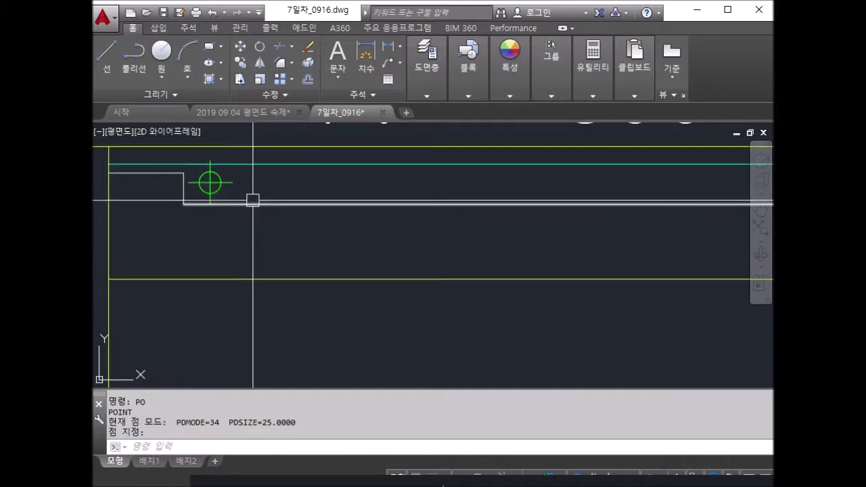
key(Escape)
key(Escape)
text(x)
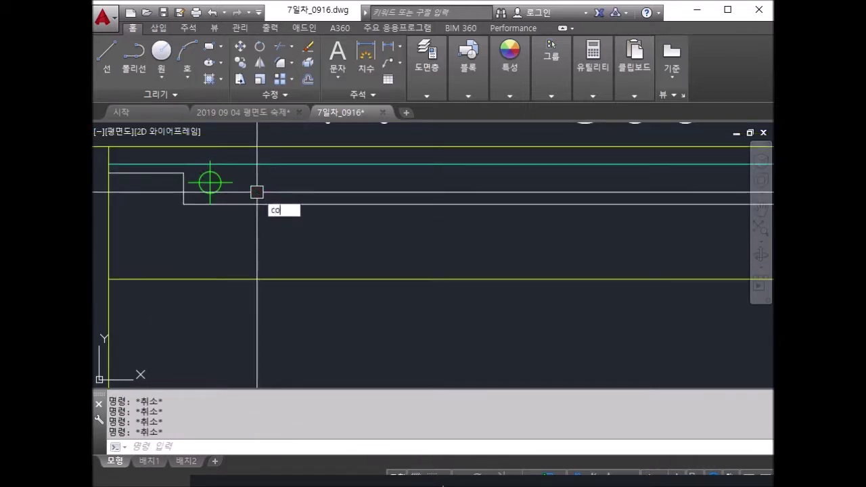
click(251, 192)
click(169, 175)
key(Return)
scroll(207, 184, down, 1)
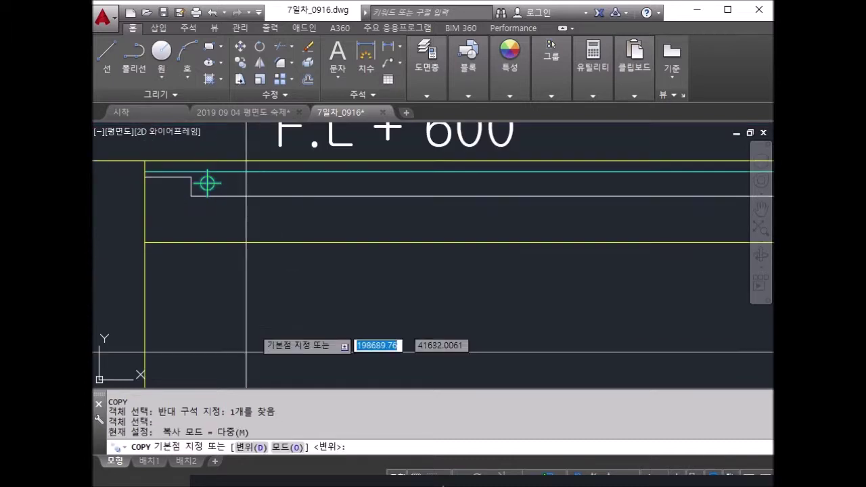
click(207, 183)
key(Return)
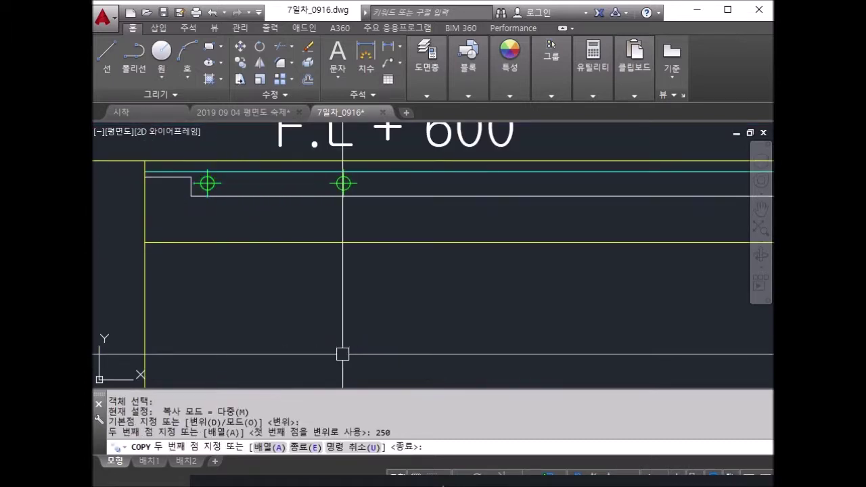
key(Escape)
key(Escape)
Draw a line connecting the two end circles
text(l)
key(Return)
scroll(219, 180, up, 5)
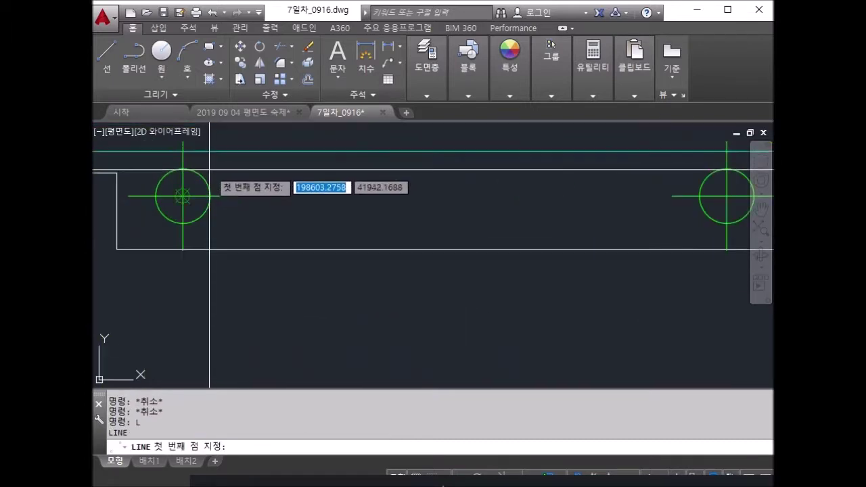
click(211, 163)
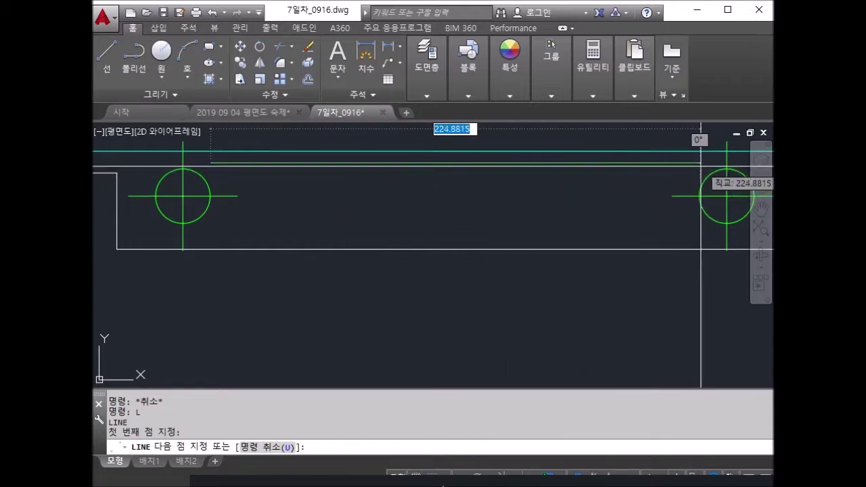
click(703, 162)
scroll(703, 163, up, 2)
key(Escape)
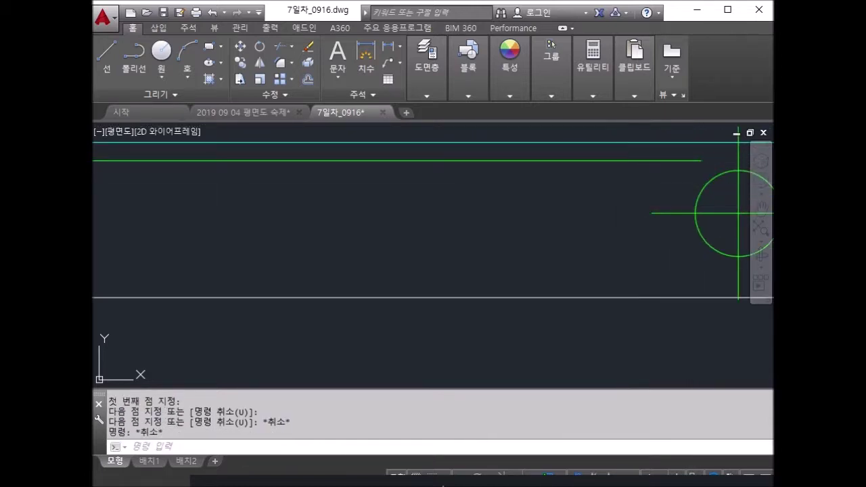
Copy that green line lower down to form the symbol's second line
text(co)
key(Return)
click(517, 160)
key(Return)
click(515, 193)
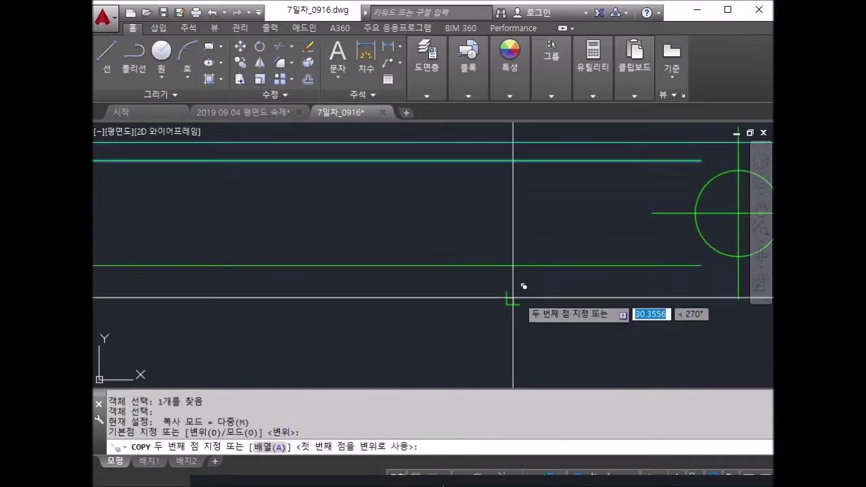
click(589, 266)
key(Escape)
key(Escape)
Change both green lines' linetype to HIDDEN so they appear dashed
click(544, 284)
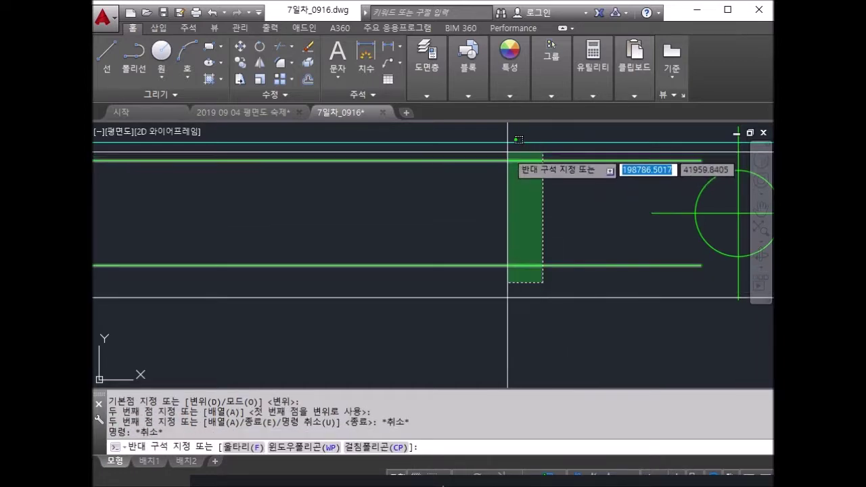
click(512, 135)
click(467, 95)
click(507, 92)
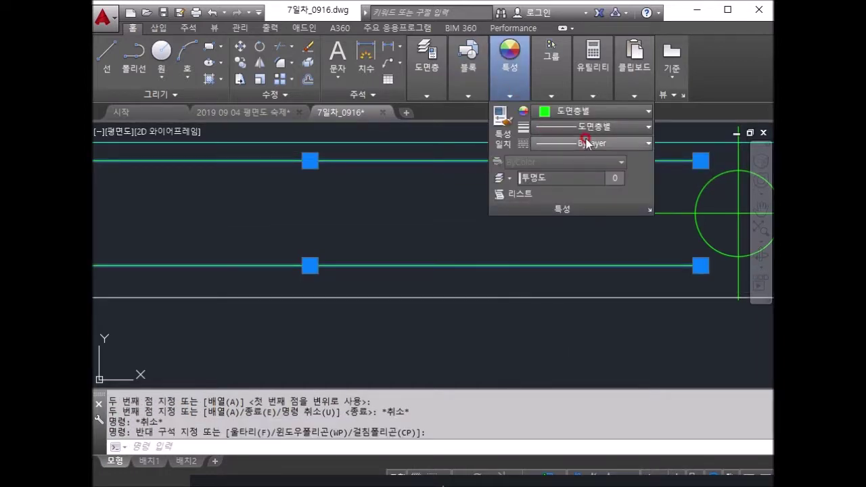
click(586, 142)
click(611, 277)
key(Return)
scroll(492, 299, down, 5)
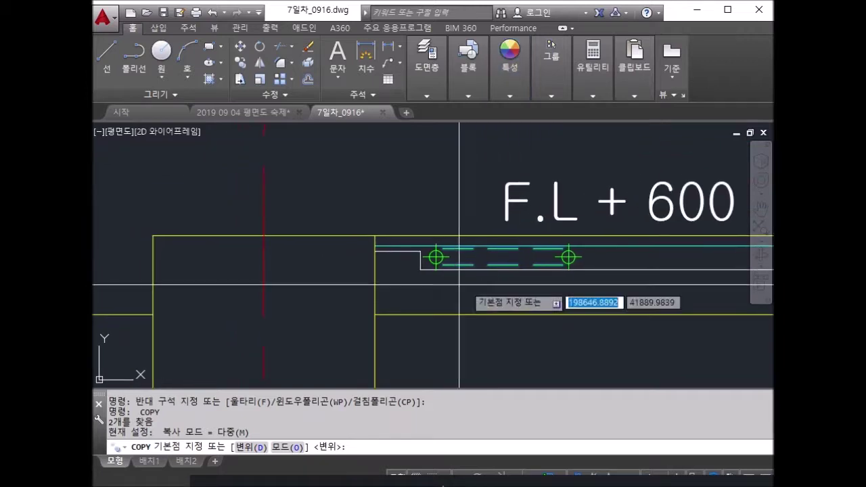
key(Escape)
key(Escape)
key(Escape)
key(Escape)
scroll(228, 203, down, 3)
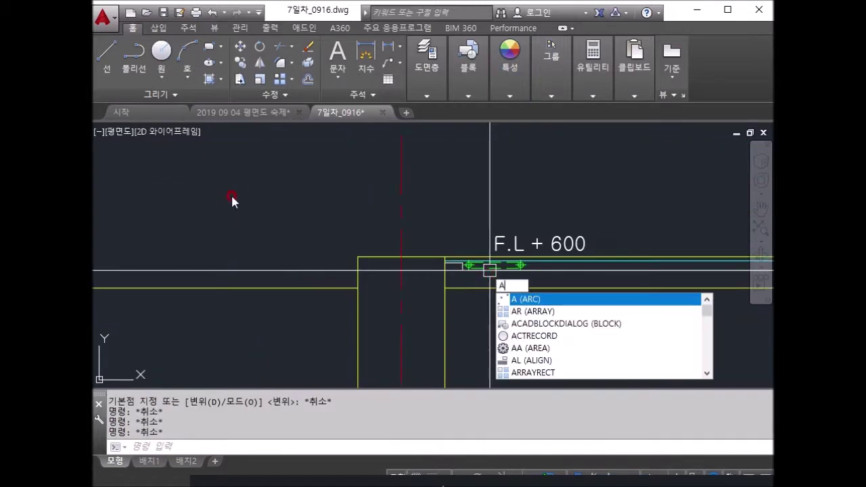
key(Escape)
scroll(334, 258, down, 2)
scroll(345, 261, down, 4)
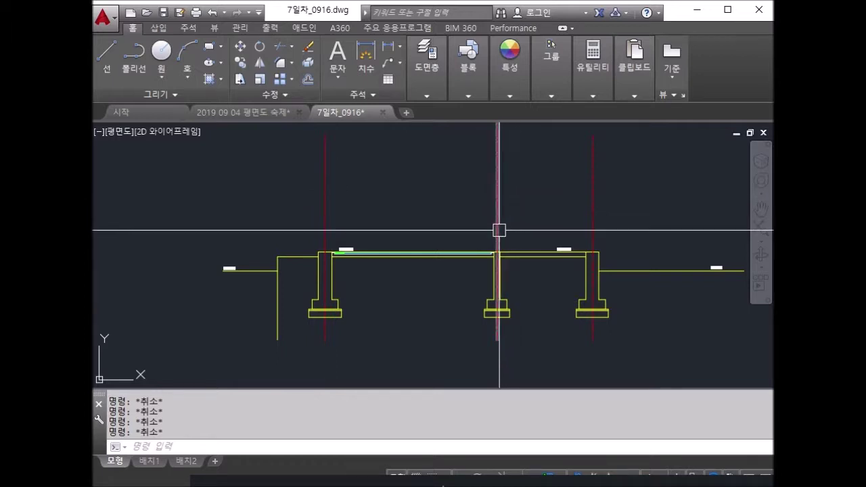
text(ar)
key(Return)
Array the insulation symbol rectangularly: 10 columns at 500 spacing, 1 row
scroll(335, 249, up, 10)
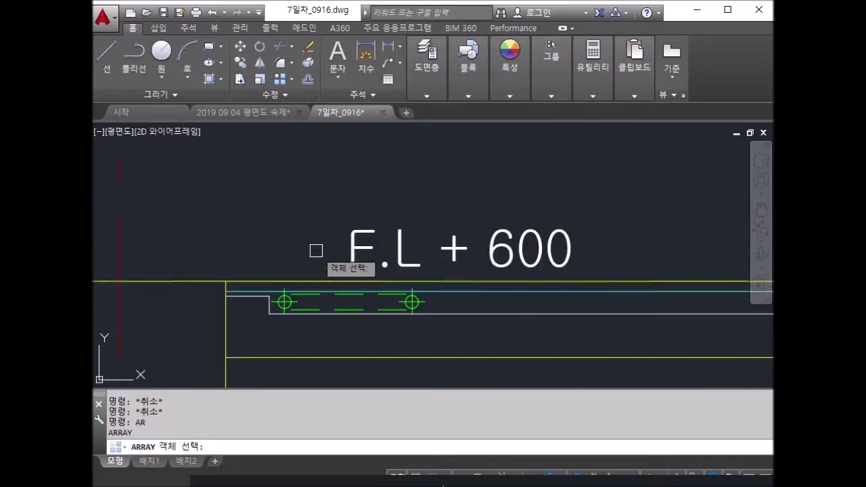
click(476, 323)
scroll(535, 335, down, 5)
scroll(453, 304, down, 3)
key(Return)
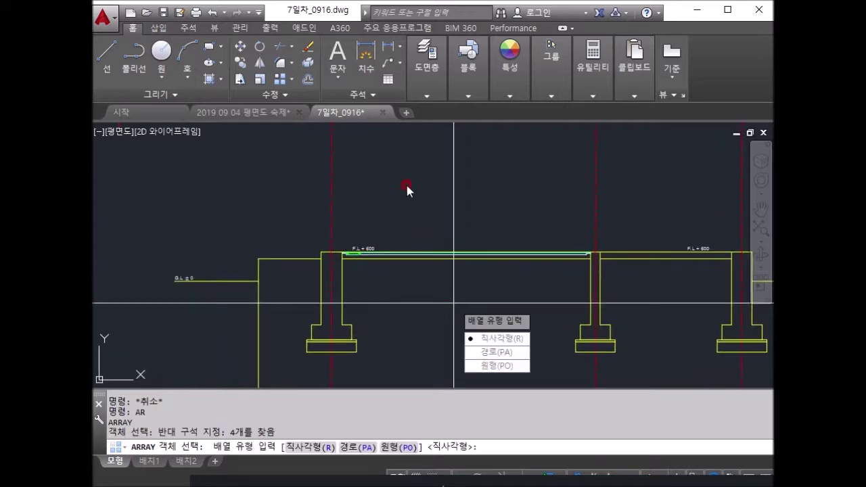
key(Return)
text(12)
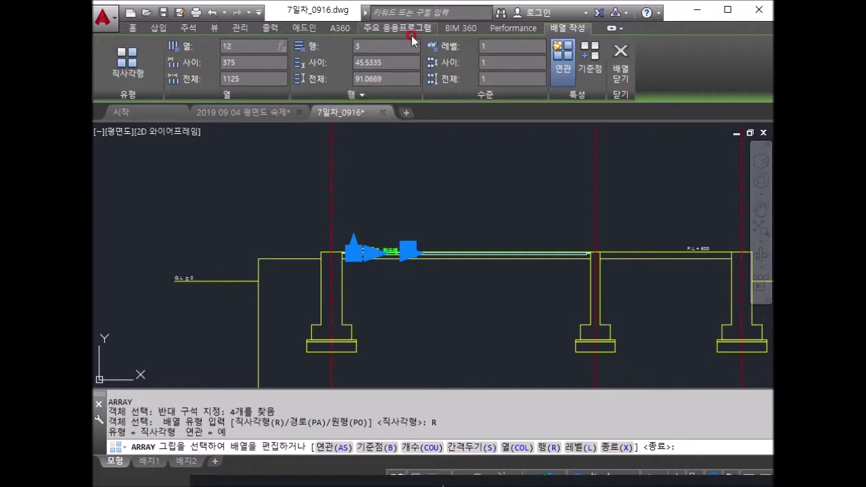
key(Return)
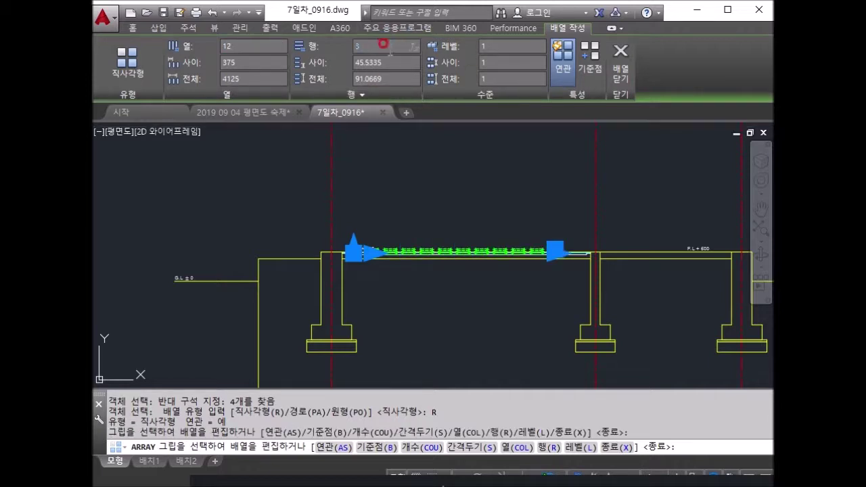
click(250, 60)
text(500)
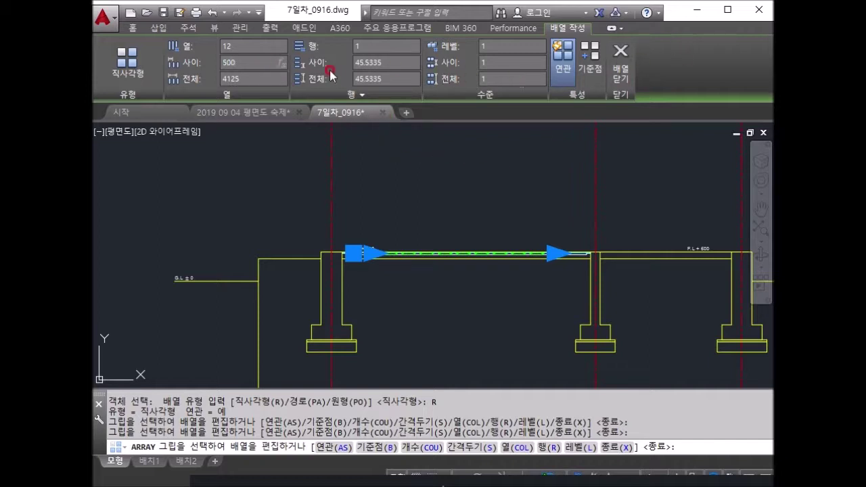
scroll(621, 256, up, 8)
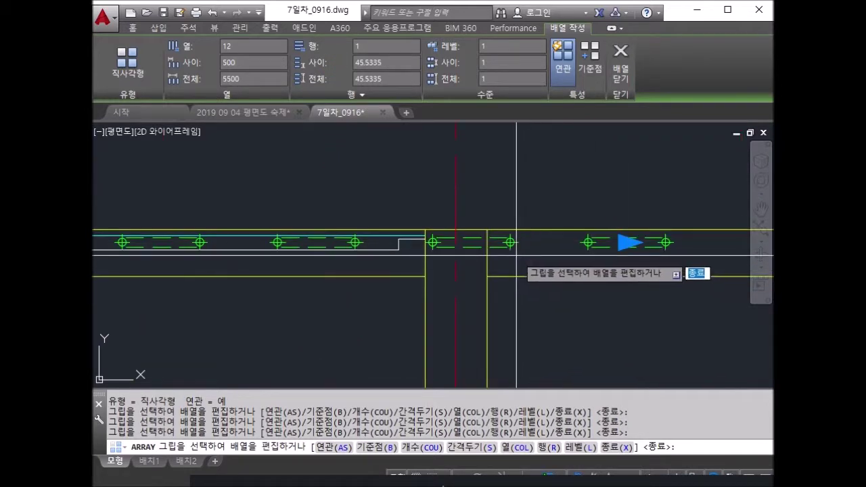
scroll(494, 257, down, 4)
click(237, 54)
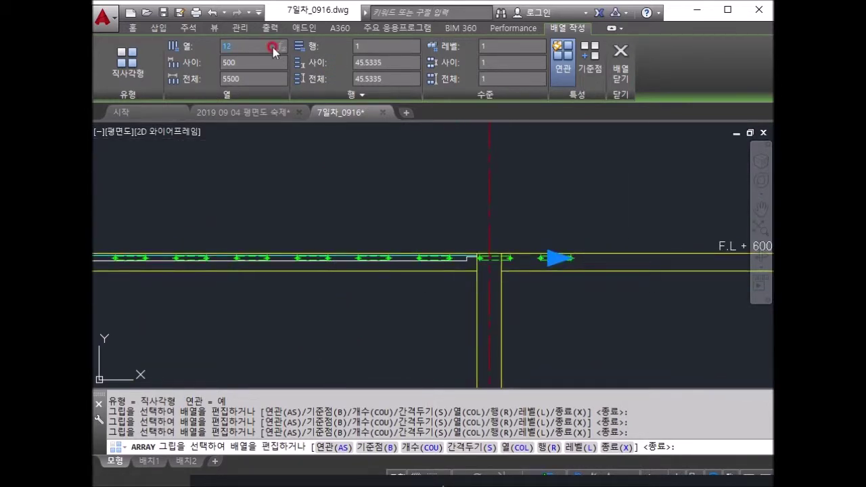
text(10)
key(Return)
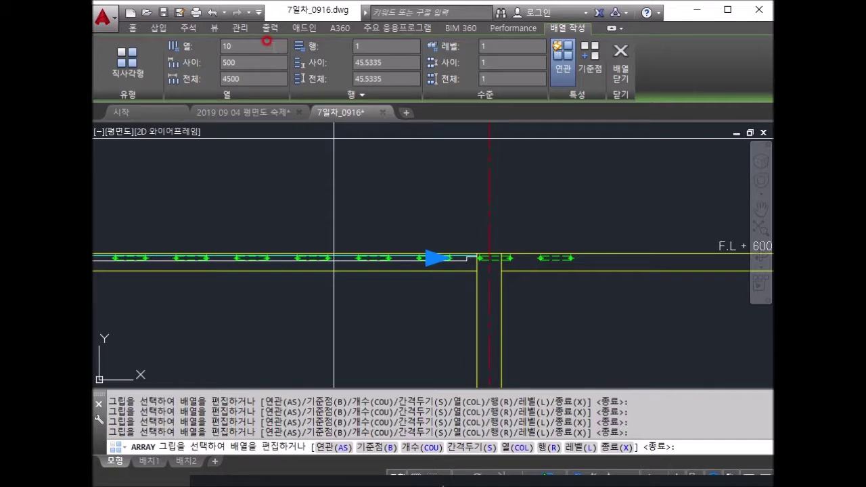
key(Return)
scroll(332, 135, down, 3)
scroll(425, 223, up, 5)
scroll(379, 144, up, 2)
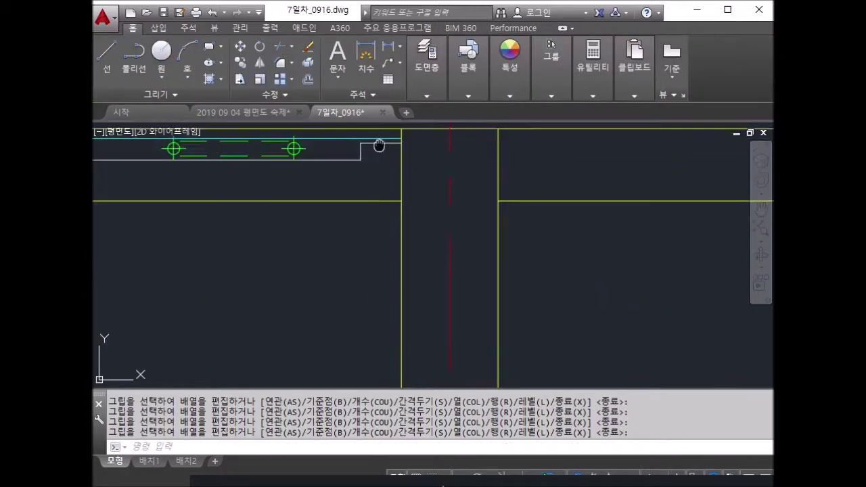
scroll(400, 193, down, 2)
scroll(421, 196, down, 2)
middle_drag(410, 191, 651, 205)
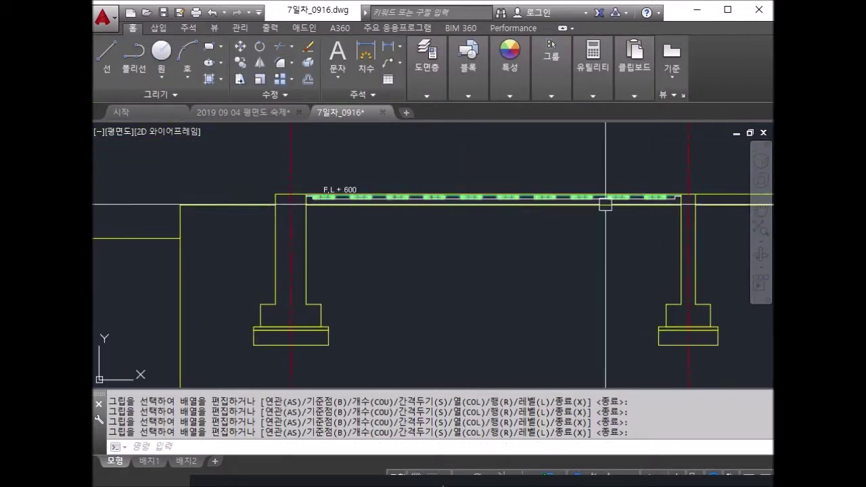
key(Escape)
key(Escape)
key(Escape)
key(Escape)
Make 해칭선 the current layer
scroll(474, 210, up, 2)
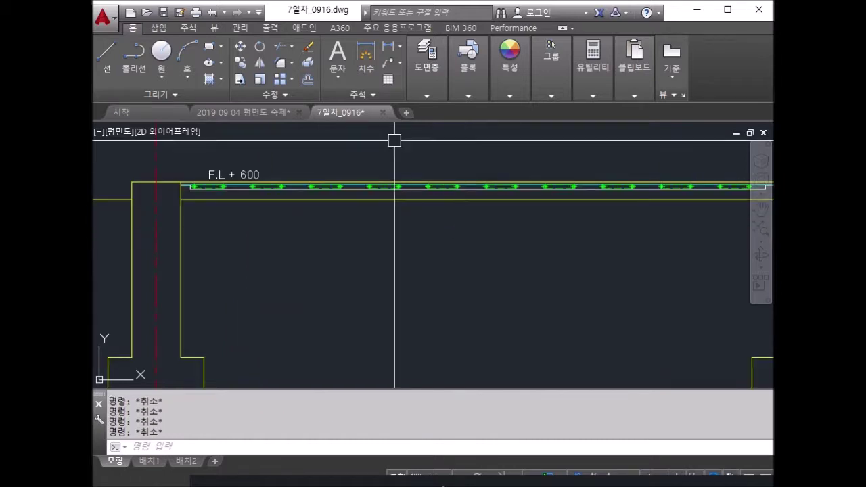
click(419, 81)
click(516, 112)
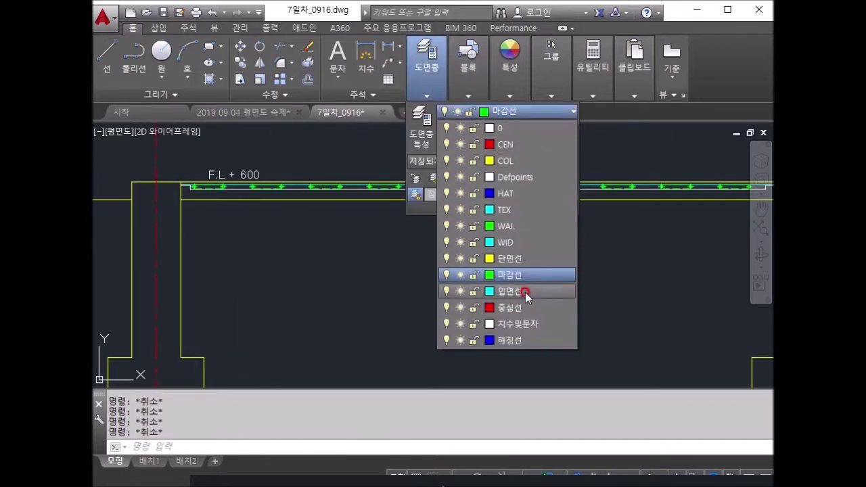
click(513, 341)
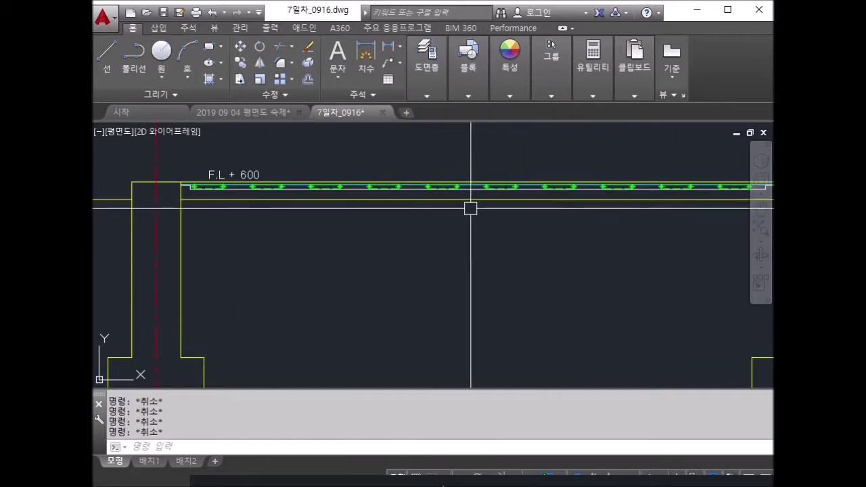
scroll(467, 209, down, 2)
middle_drag(478, 215, 470, 216)
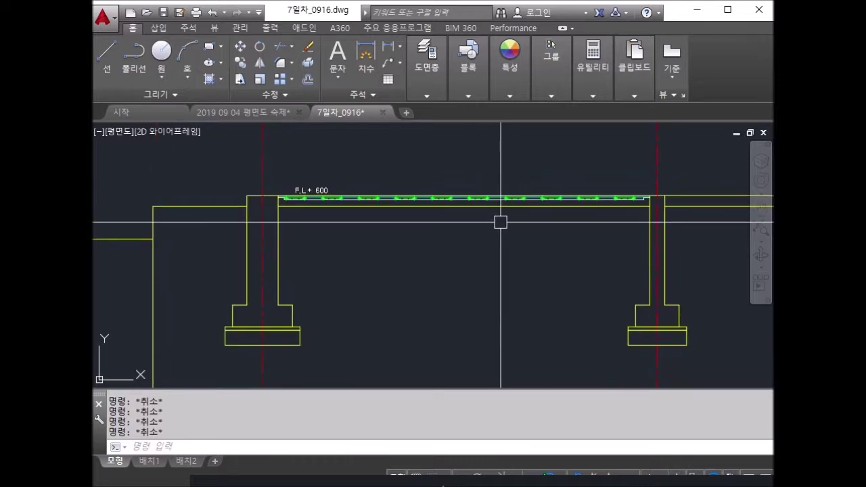
Hatch the slab between the two columns with ANSI37 at angle 0 and scale 10
text(h)
key(Return)
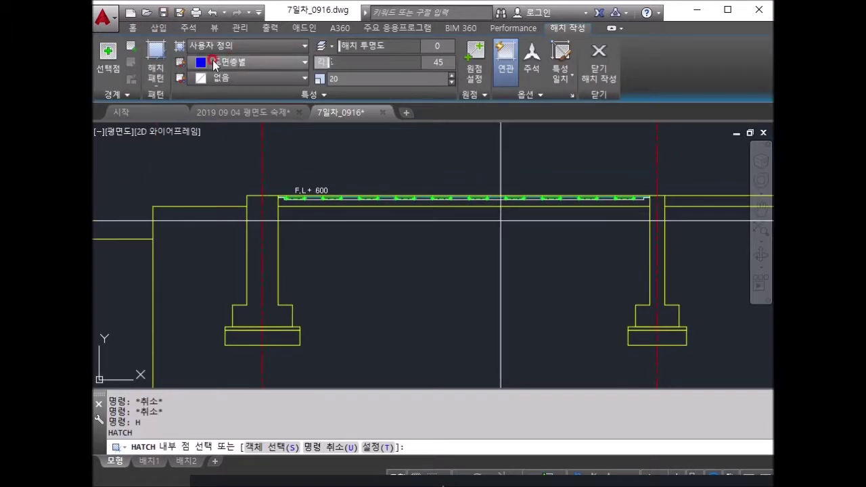
click(164, 64)
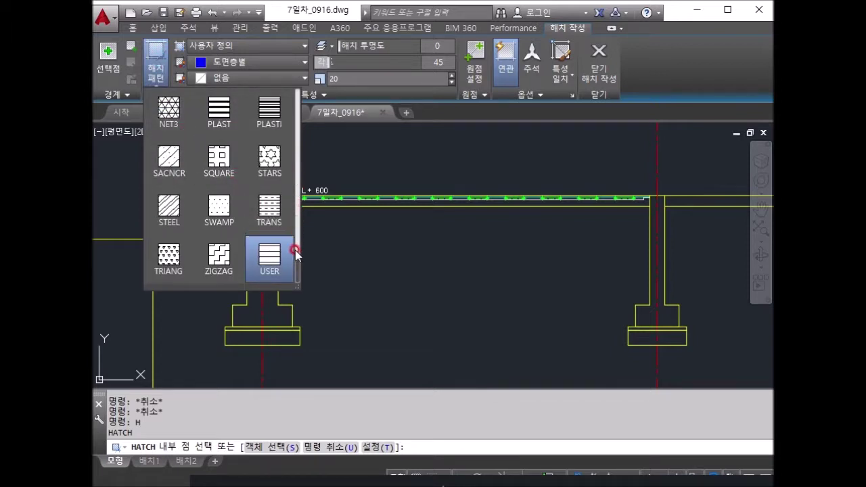
drag(297, 271, 308, 97)
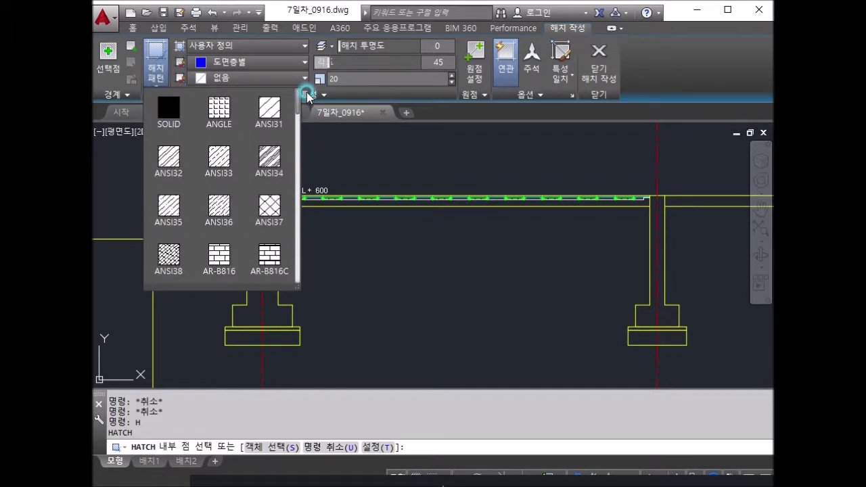
click(275, 207)
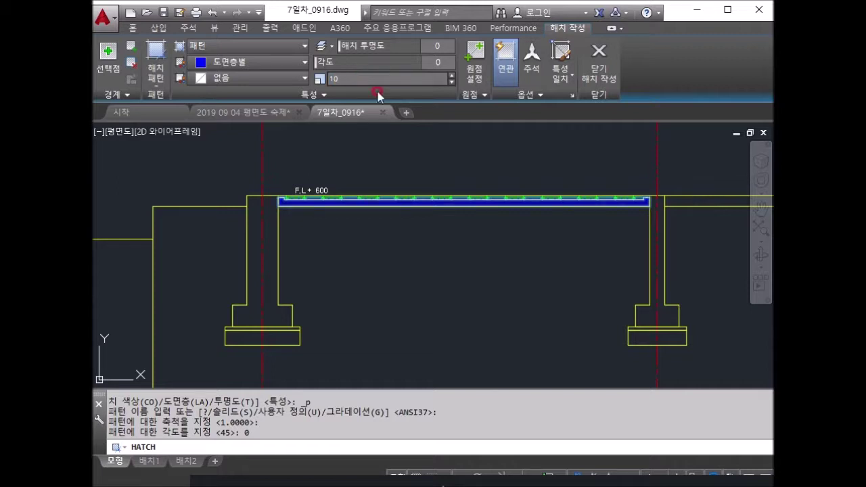
scroll(386, 234, up, 3)
scroll(406, 233, up, 3)
key(Return)
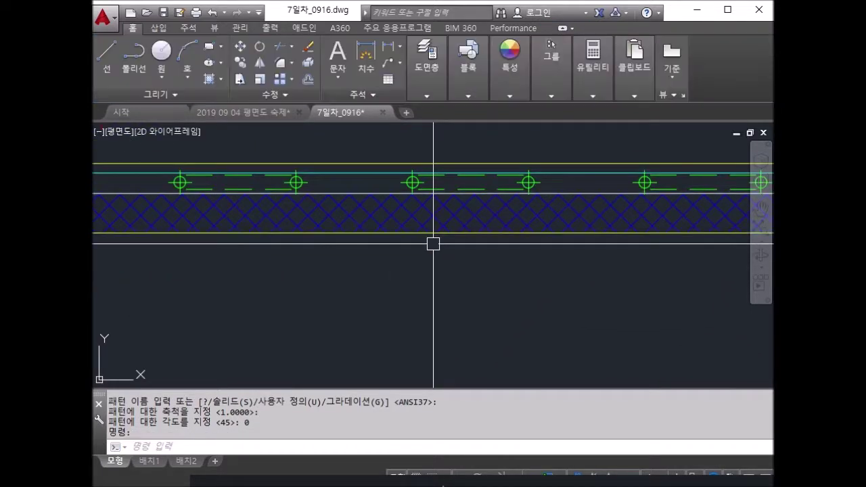
scroll(434, 244, down, 3)
scroll(543, 265, up, 1)
Erase the small stray red object near the slab
scroll(543, 264, up, 2)
middle_drag(543, 265, 327, 274)
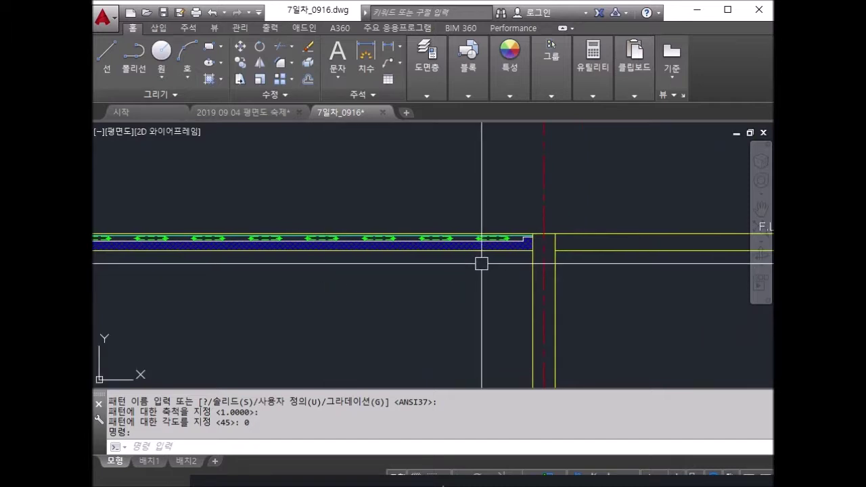
scroll(481, 263, down, 2)
scroll(438, 266, up, 2)
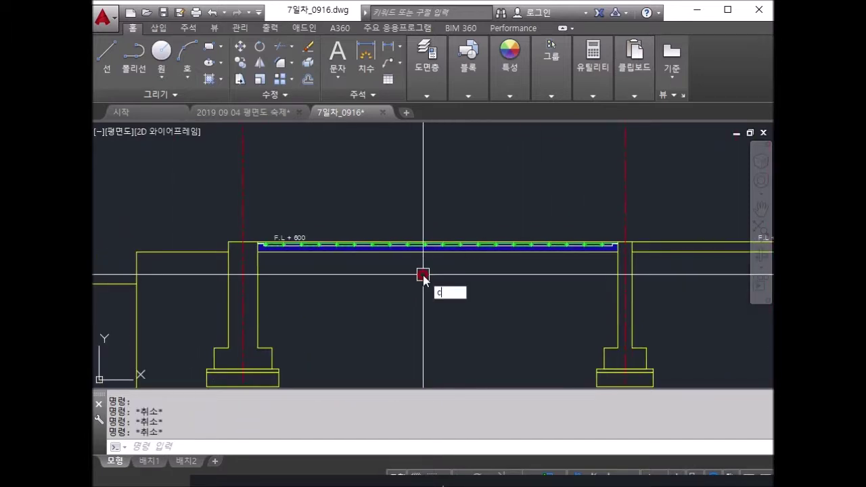
text(o)
key(Return)
middle_drag(589, 271, 386, 264)
key(Escape)
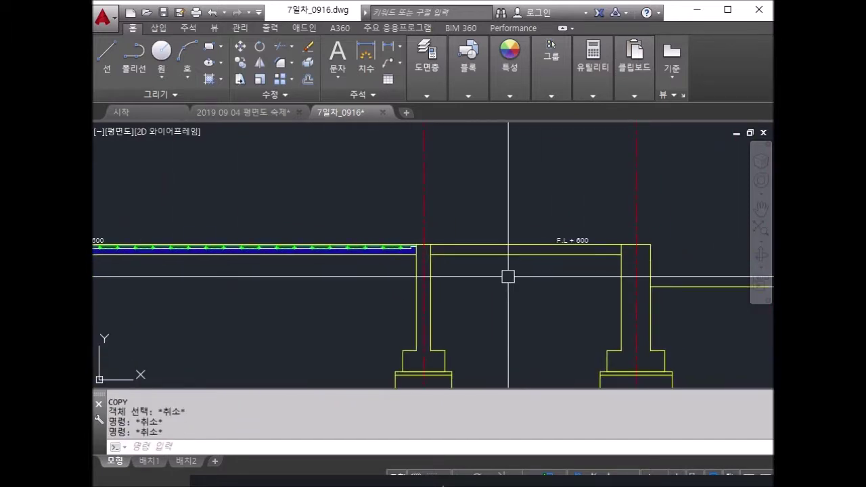
click(502, 283)
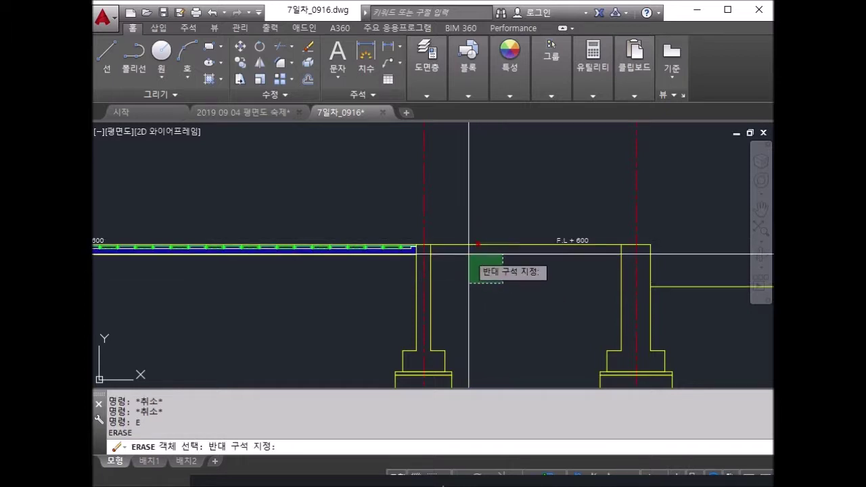
click(469, 255)
key(Return)
Start a trim and an external reference command, cancelling both
text(r)
key(Return)
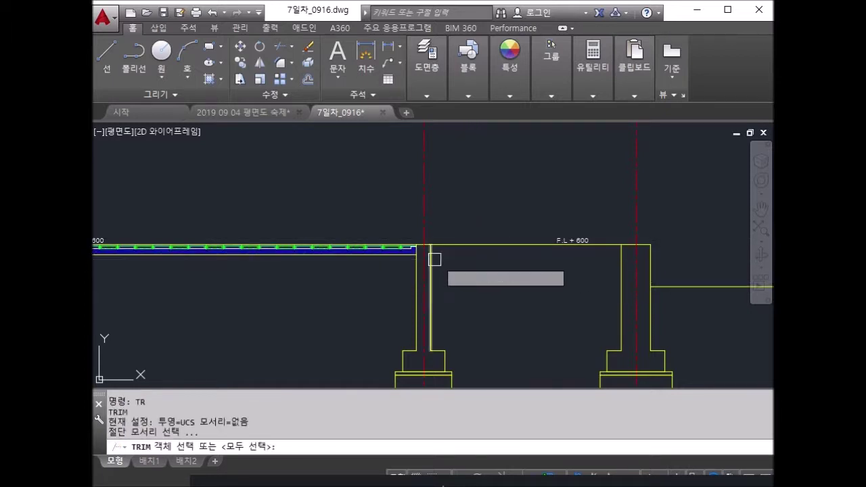
click(440, 251)
key(Return)
scroll(382, 283, down, 2)
middle_drag(383, 283, 428, 269)
key(Escape)
key(Escape)
key(Return)
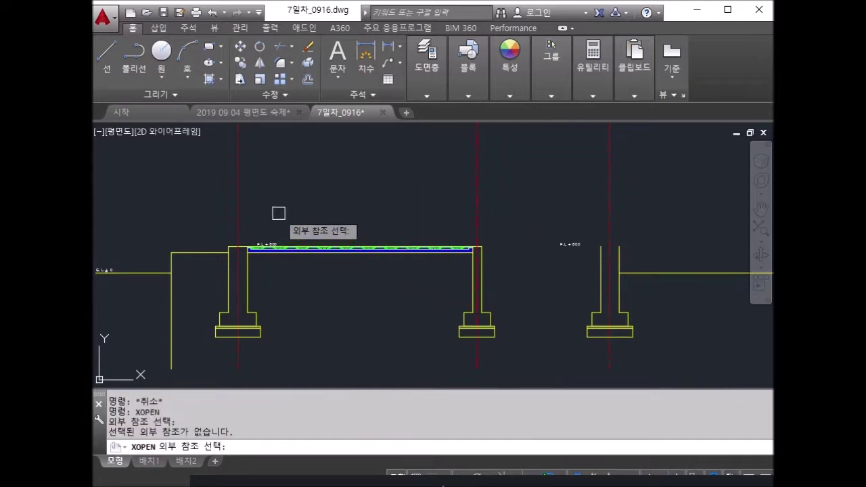
key(Escape)
key(Return)
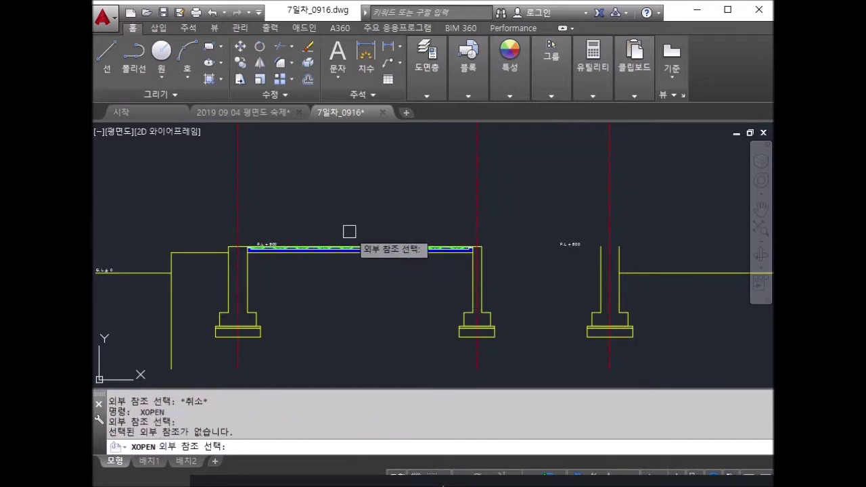
key(Escape)
key(Escape)
Copy the hatched slab and its F.L + 600 label into the next bay
text(o)
key(Return)
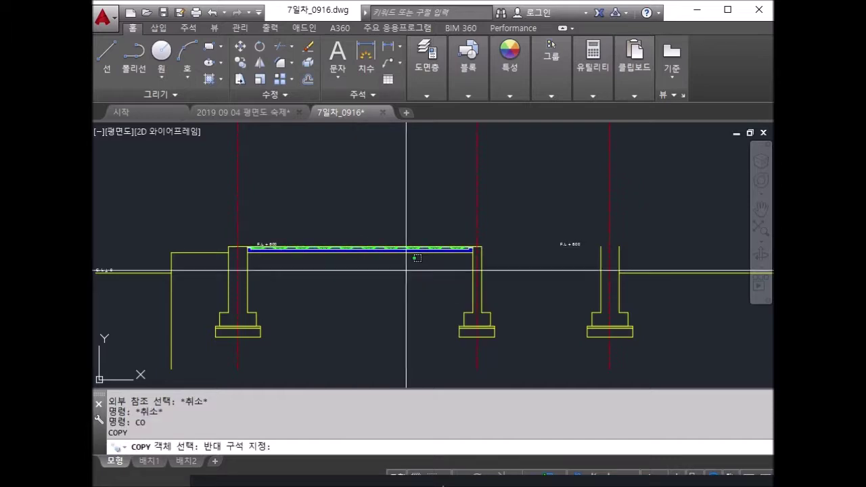
click(413, 271)
click(249, 204)
scroll(257, 250, up, 3)
key(Return)
click(149, 256)
scroll(561, 290, up, 2)
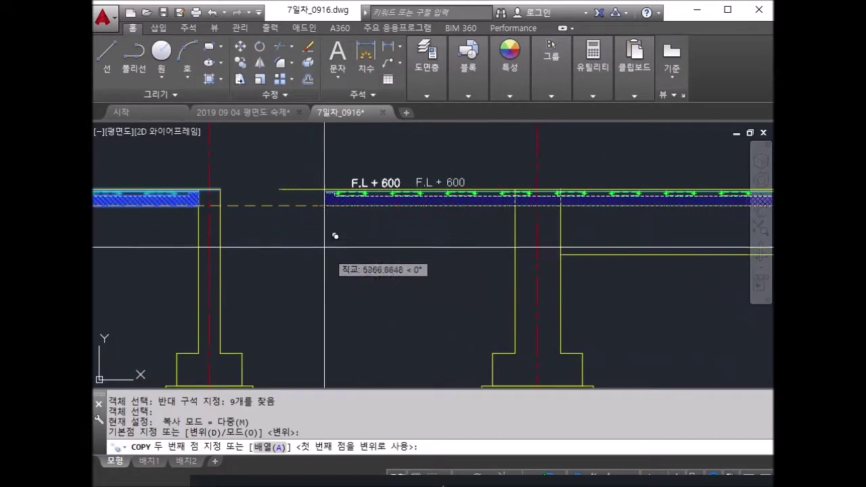
click(228, 194)
key(Escape)
scroll(257, 229, up, 3)
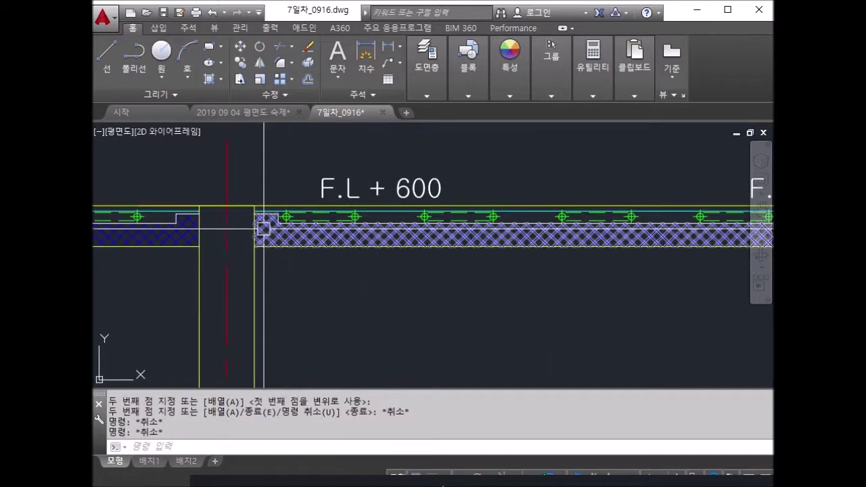
text(tr)
key(Return)
Pick the column edge and vertical line as trim boundaries for the slab hatch
scroll(233, 194, up, 2)
scroll(226, 183, up, 1)
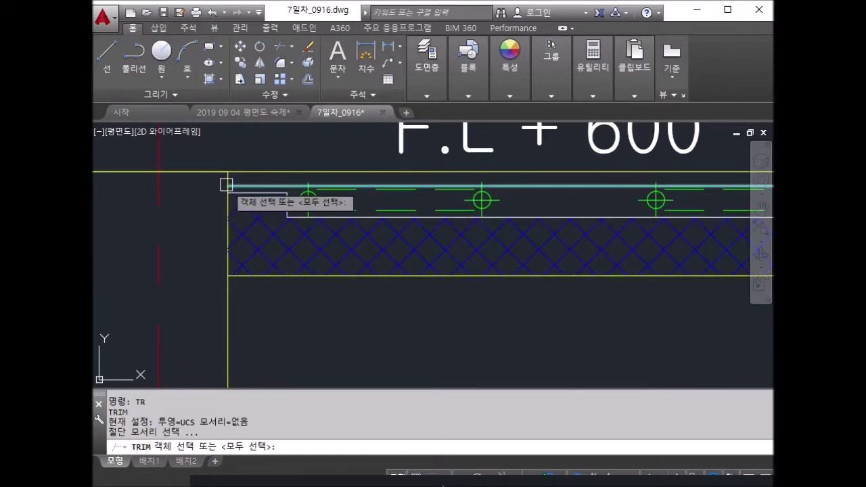
click(230, 296)
key(Return)
scroll(195, 174, down, 2)
scroll(222, 199, down, 2)
scroll(389, 246, down, 1)
scroll(506, 233, up, 1)
key(Escape)
scroll(506, 232, up, 4)
click(501, 215)
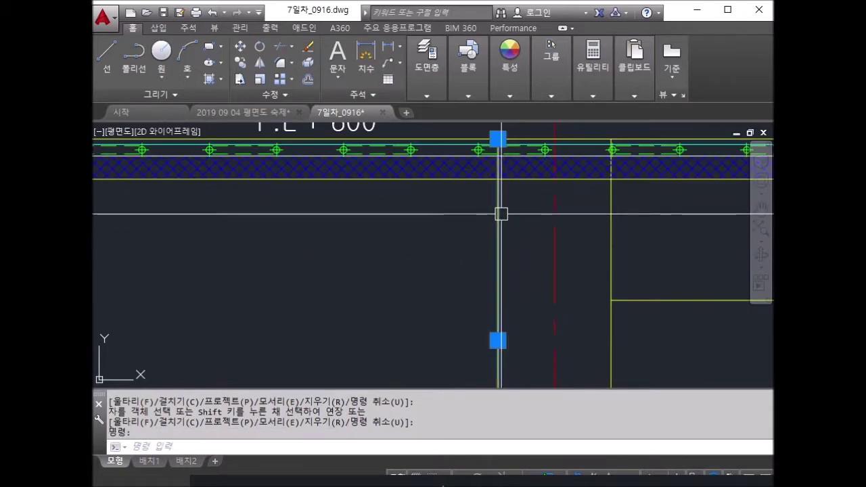
text(tr)
key(Return)
key(Escape)
Trim the slab hatch back to the column face
middle_drag(597, 136, 553, 189)
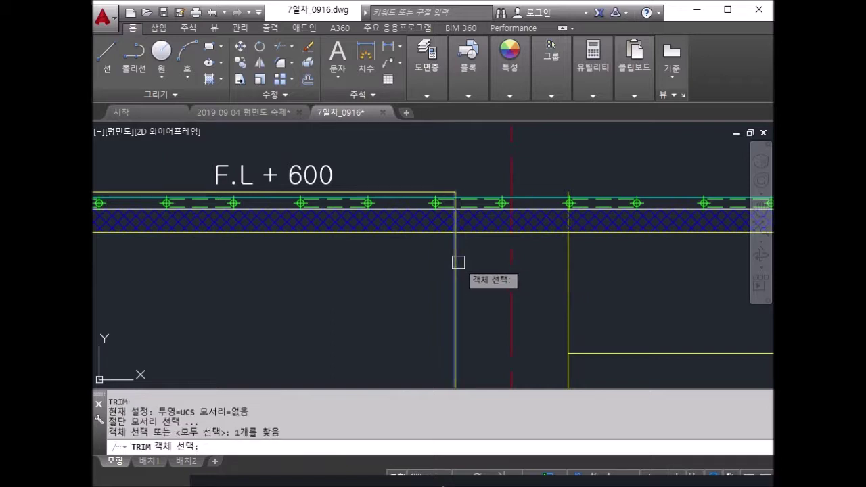
key(Return)
click(482, 263)
click(490, 199)
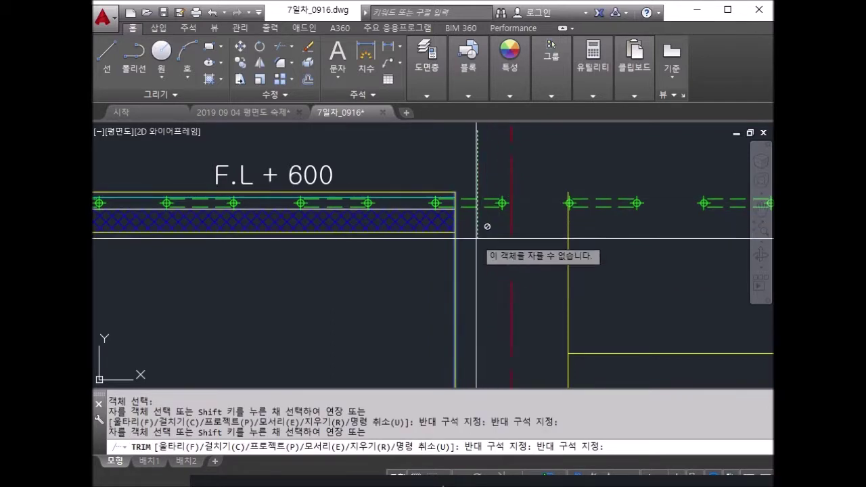
key(Escape)
key(Escape)
key(Escape)
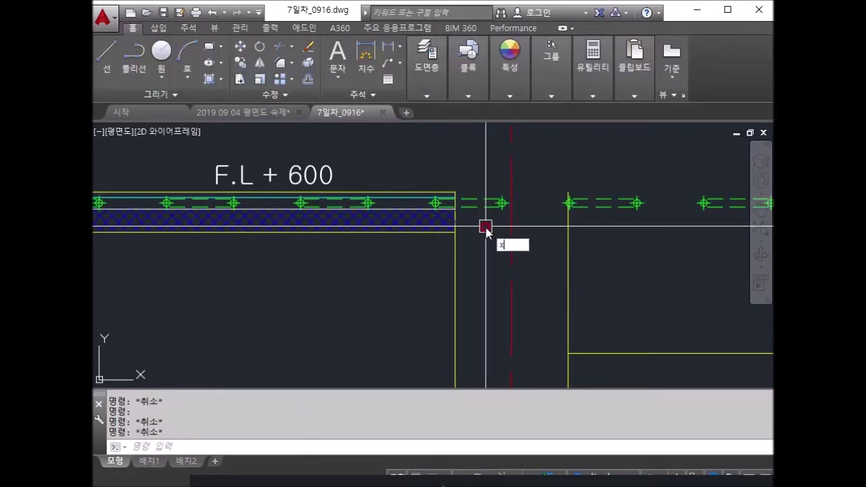
Explode the leftover slab piece and erase the overlapping pieces at the column
click(481, 217)
key(Return)
text(e)
key(Return)
click(499, 233)
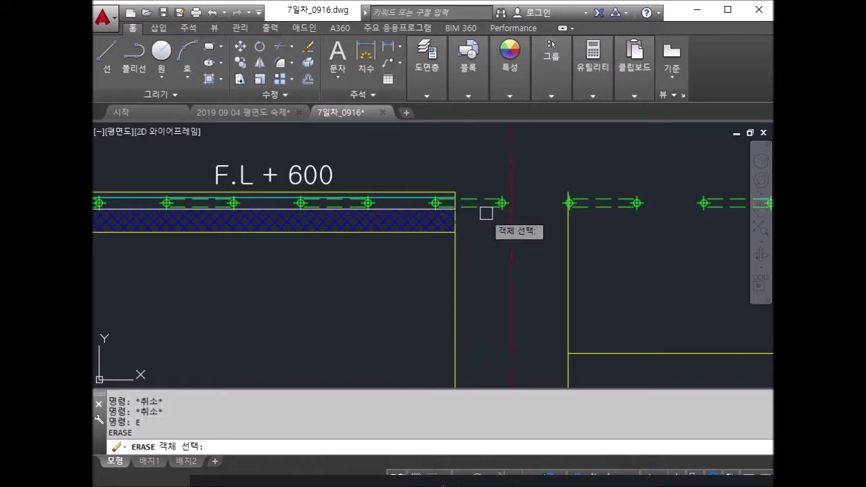
scroll(465, 206, up, 5)
click(387, 151)
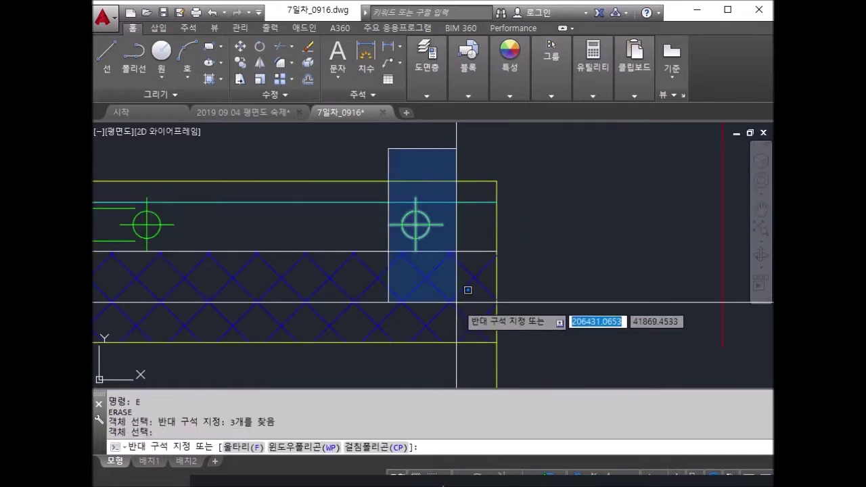
click(469, 293)
key(Return)
scroll(450, 274, down, 2)
scroll(461, 268, down, 3)
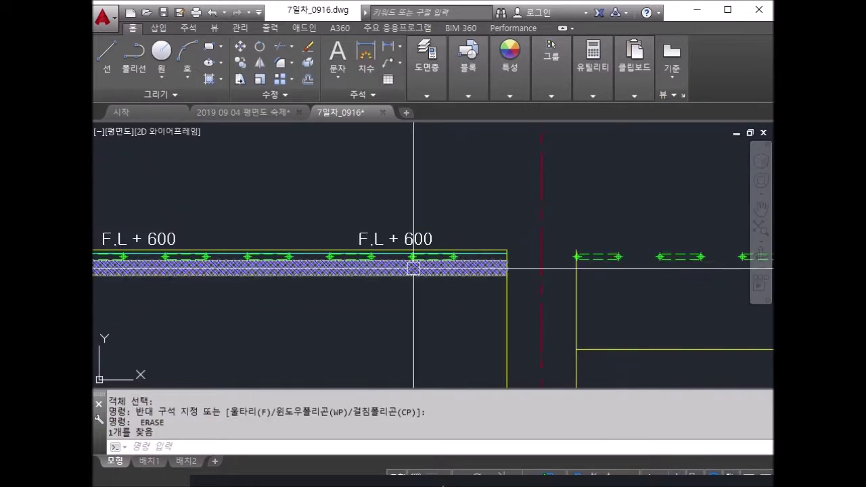
scroll(406, 260, down, 2)
scroll(337, 286, up, 4)
key(Escape)
key(Escape)
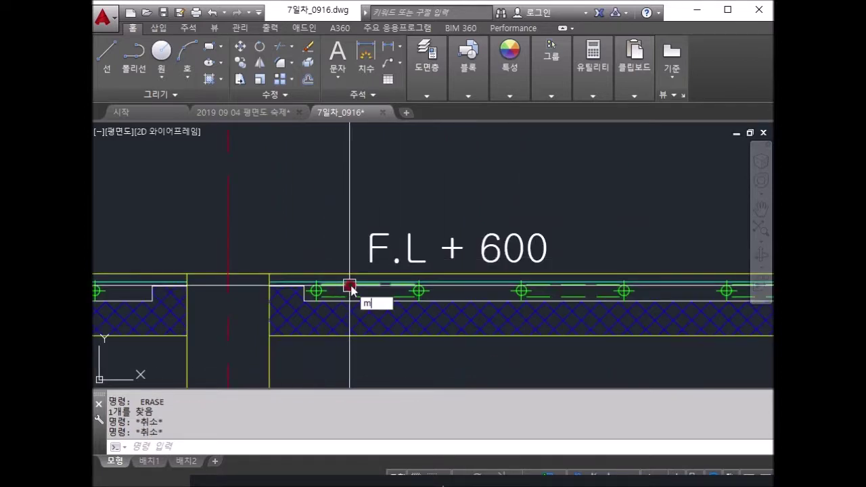
Mirror the slab end detail across the column, keeping the original
text(i)
key(Return)
scroll(350, 287, up, 3)
scroll(353, 281, up, 2)
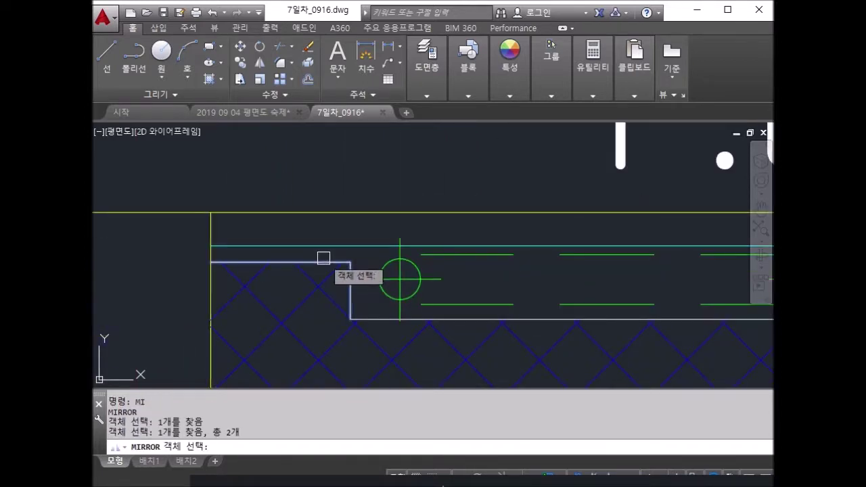
scroll(324, 258, down, 3)
scroll(442, 287, down, 2)
key(Return)
click(483, 271)
key(Return)
scroll(706, 253, up, 6)
key(Escape)
key(Escape)
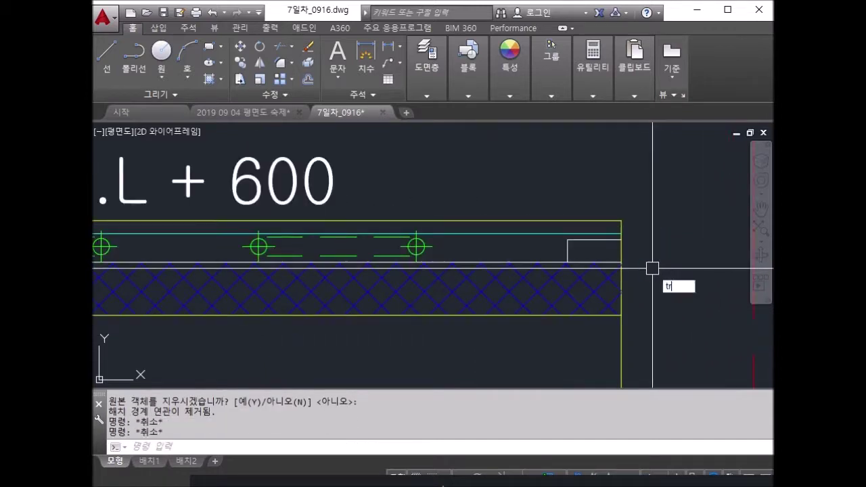
Erase the stray piece at the slab's right end and check the slab hatch
scroll(614, 265, up, 4)
key(Return)
key(Return)
key(Return)
key(Return)
key(Return)
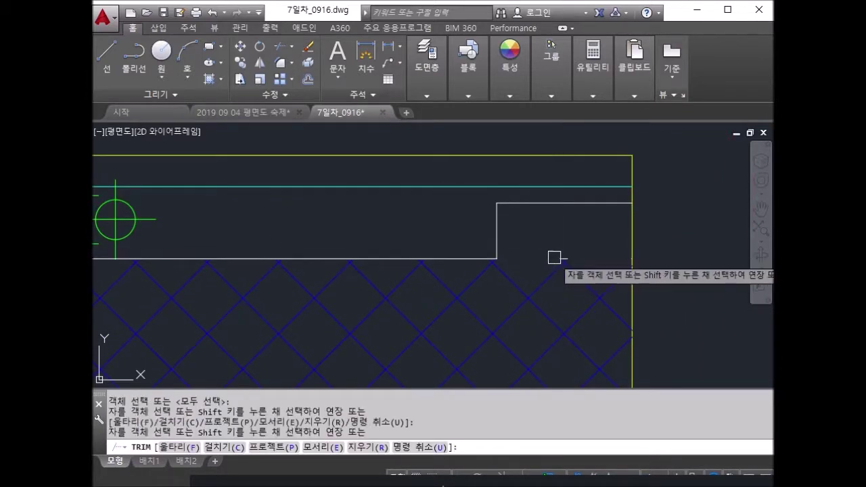
scroll(553, 258, up, 3)
key(Escape)
key(Escape)
text(e)
key(Return)
click(537, 244)
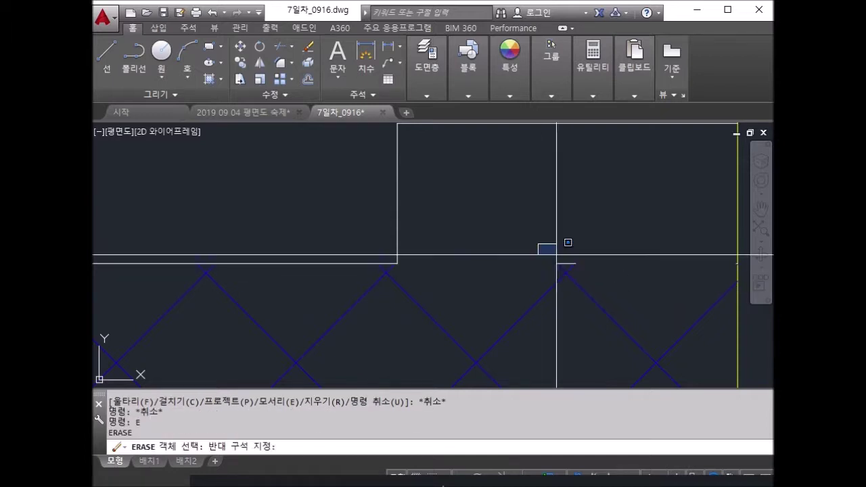
scroll(619, 279, down, 4)
key(Return)
click(612, 279)
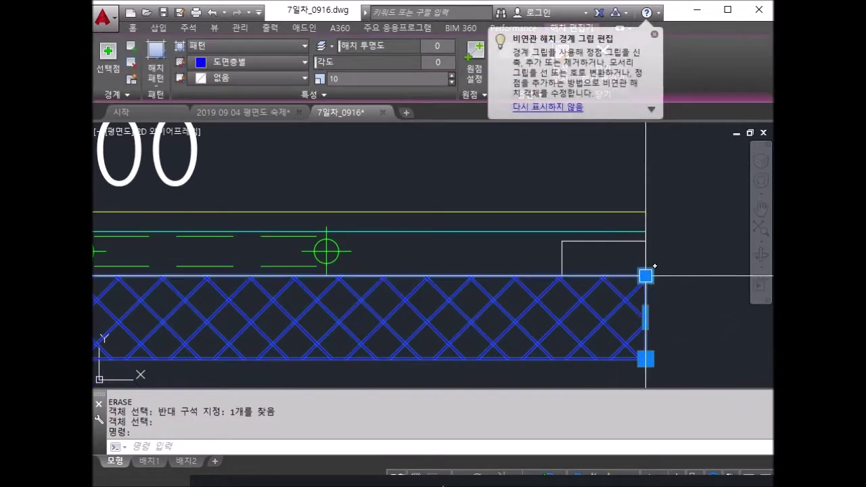
key(Escape)
scroll(545, 270, down, 2)
key(Escape)
key(Escape)
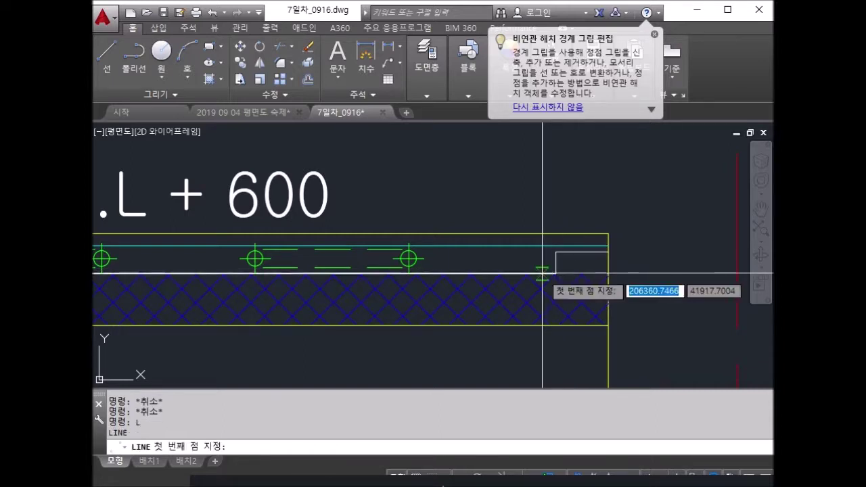
Close the slab notch with a short line and fill it with hatch
click(609, 253)
key(Return)
key(Escape)
key(Escape)
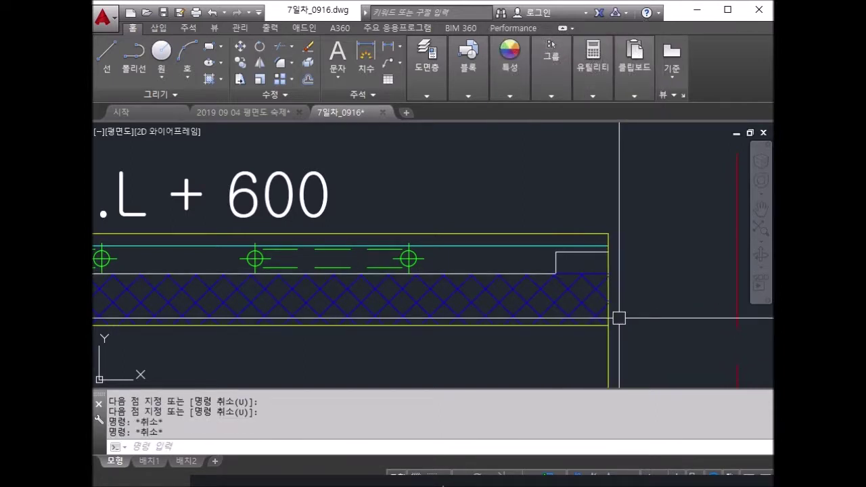
key(Return)
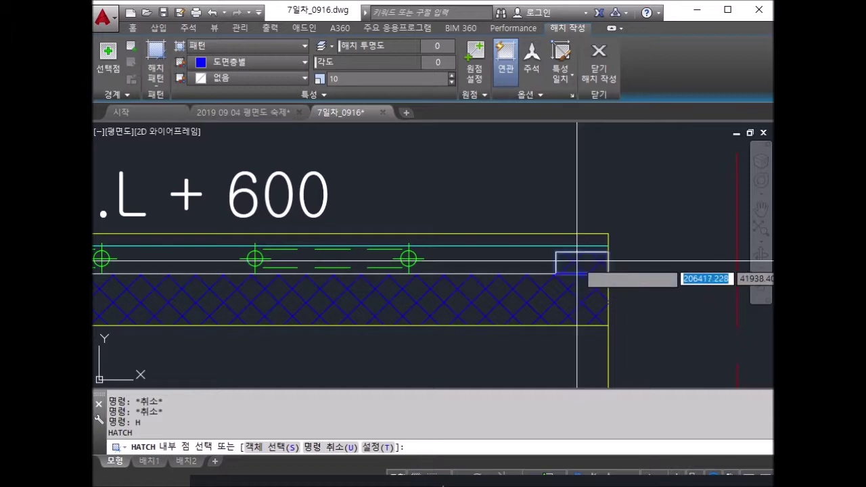
click(577, 261)
key(Escape)
key(Escape)
Erase the extra piece left at the slab end
scroll(605, 279, up, 3)
text(e)
key(Return)
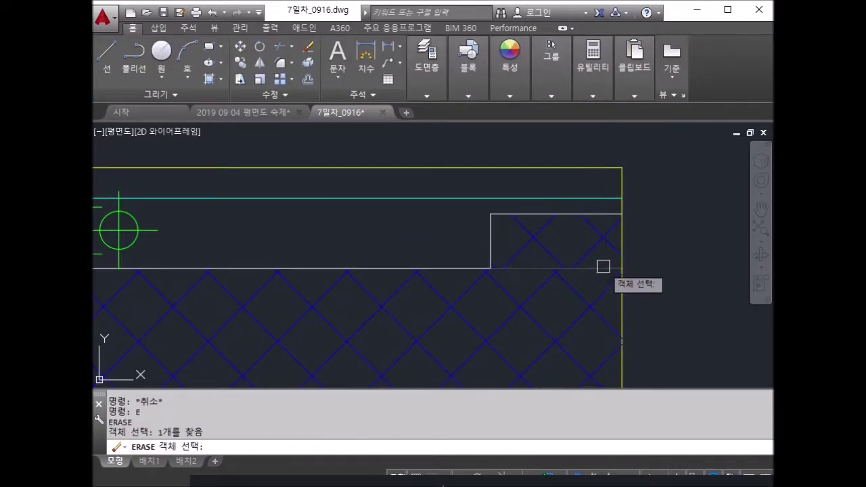
click(603, 267)
key(Return)
scroll(622, 291, down, 5)
scroll(536, 310, down, 1)
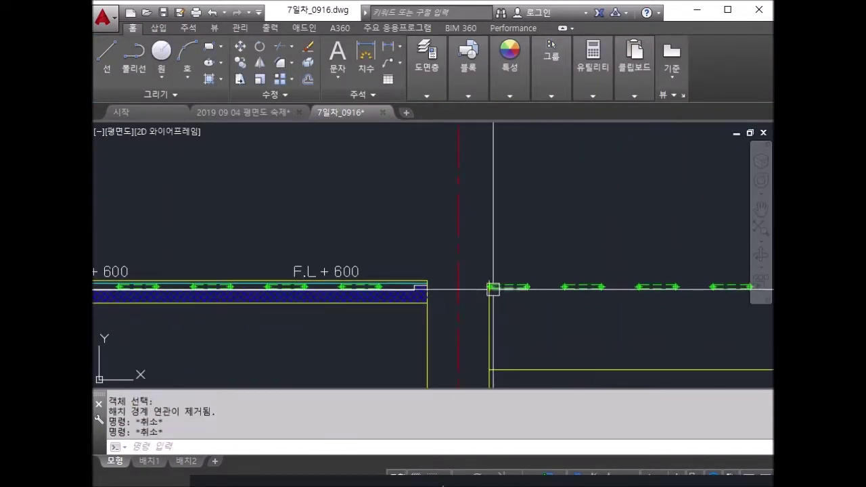
scroll(545, 300, down, 3)
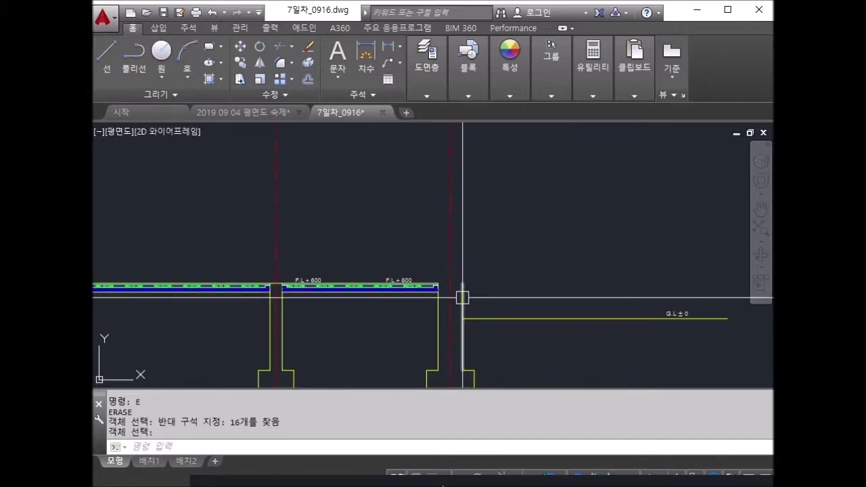
Move to the stair area near rooms 2–4 and start a DIST measurement from the wall
scroll(461, 300, up, 2)
middle_drag(735, 269, 531, 300)
scroll(533, 286, down, 2)
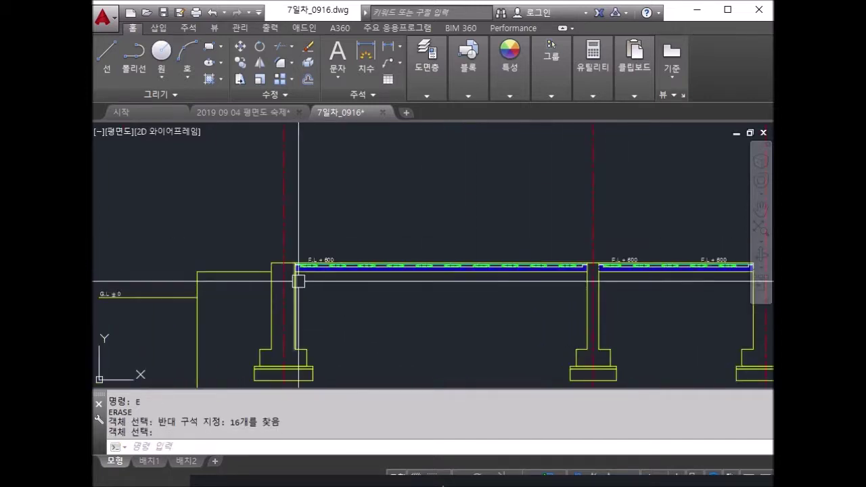
scroll(300, 282, up, 2)
scroll(392, 290, down, 2)
scroll(491, 286, down, 3)
middle_drag(491, 286, 474, 379)
mouse_move(420, 129)
middle_down()
mouse_move(424, 224)
mouse_move(448, 246)
mouse_move(492, 246)
middle_up()
scroll(425, 223, up, 5)
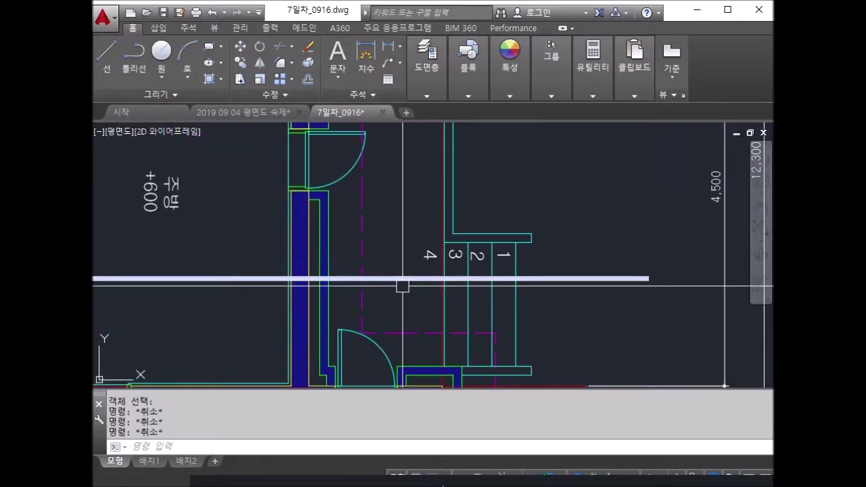
key(Return)
scroll(329, 271, up, 2)
scroll(284, 281, up, 2)
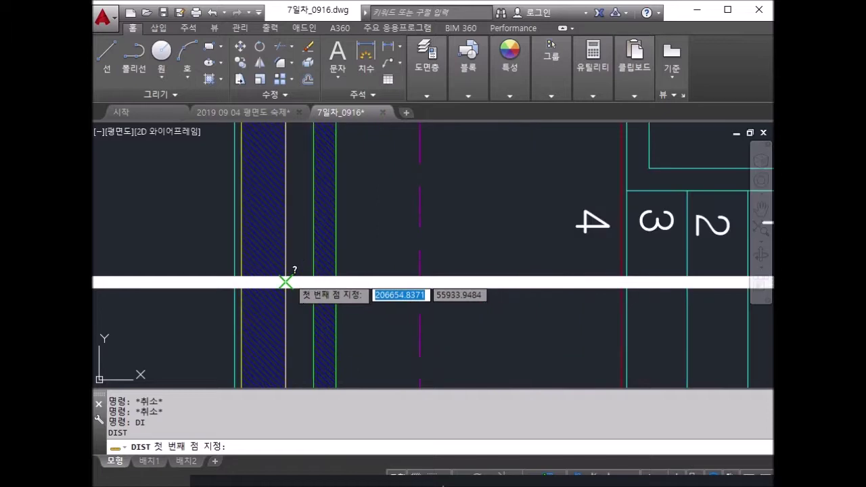
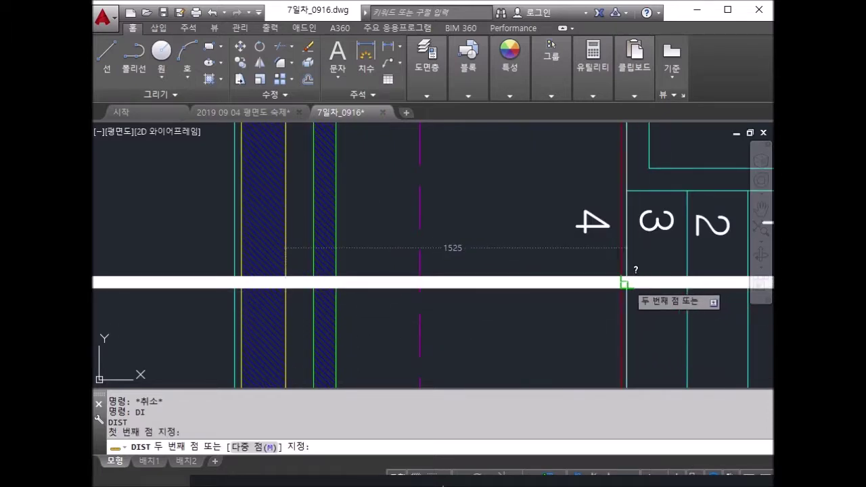
Finish measuring the 1525 distance right of the last column and bring the section into view
key(Return)
scroll(628, 284, down, 5)
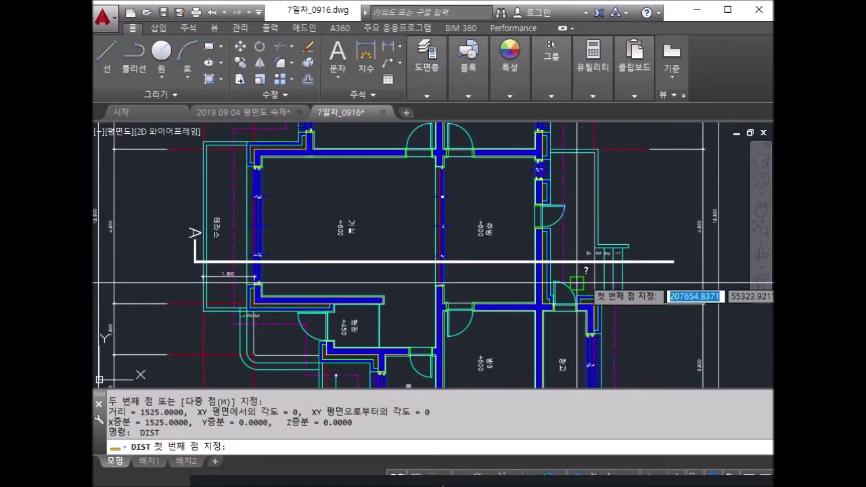
middle_drag(576, 283, 576, 193)
scroll(575, 193, down, 2)
middle_drag(572, 379, 571, 203)
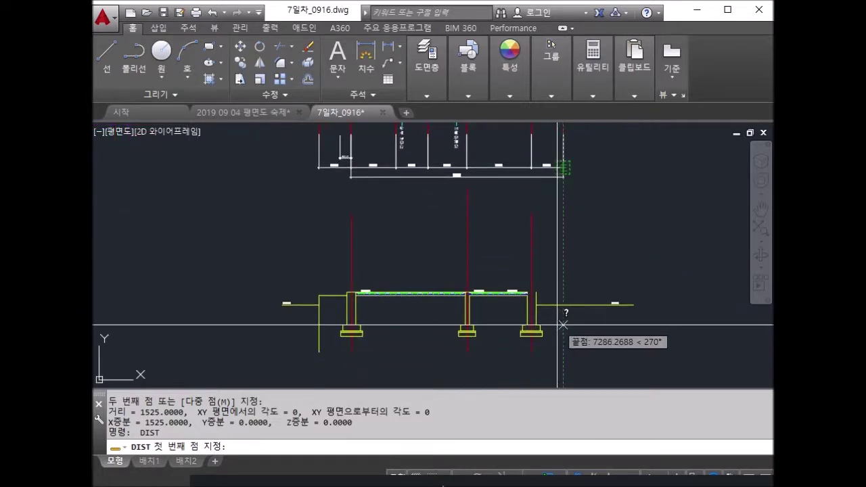
key(Escape)
key(Escape)
key(Escape)
Offset the red centre line 1525 to the right
key(Return)
text(1525)
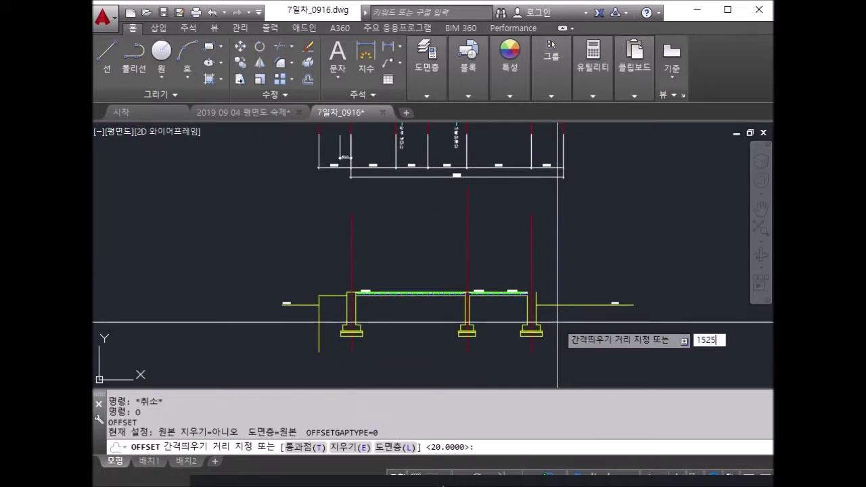
key(Return)
click(532, 270)
click(566, 269)
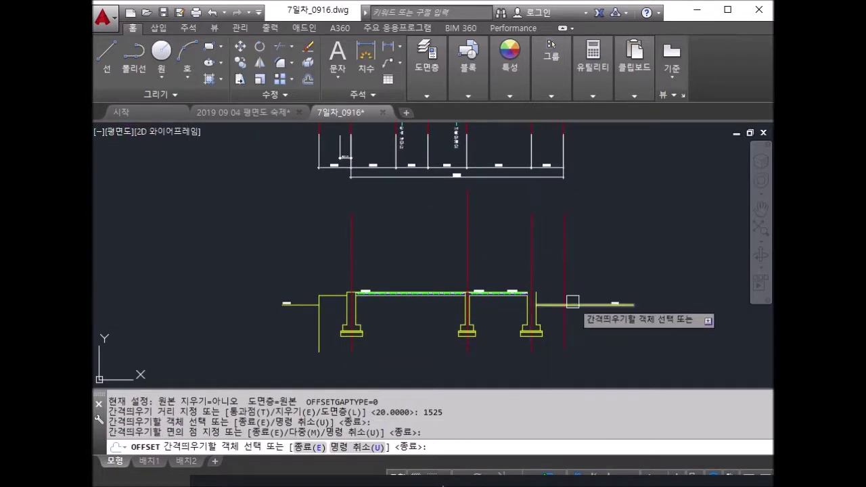
key(Escape)
key(Escape)
Match the new line's properties to an existing yellow line so it turns yellow
key(Return)
scroll(570, 302, up, 3)
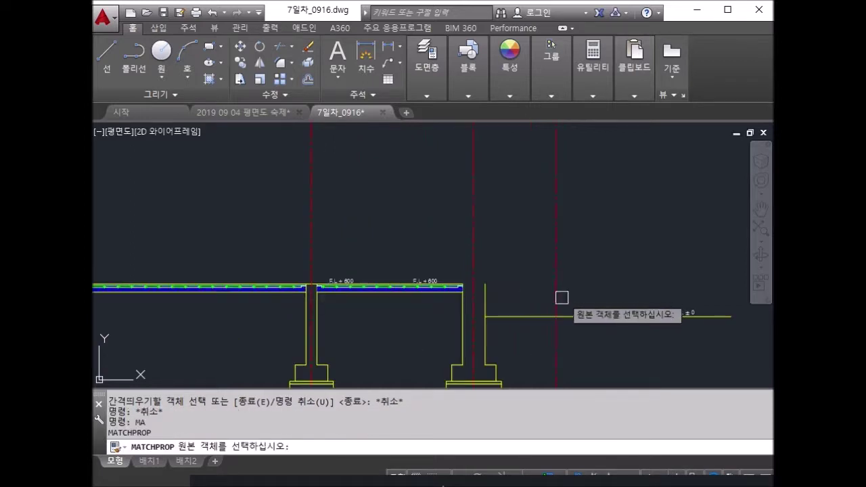
click(560, 295)
click(556, 281)
key(Escape)
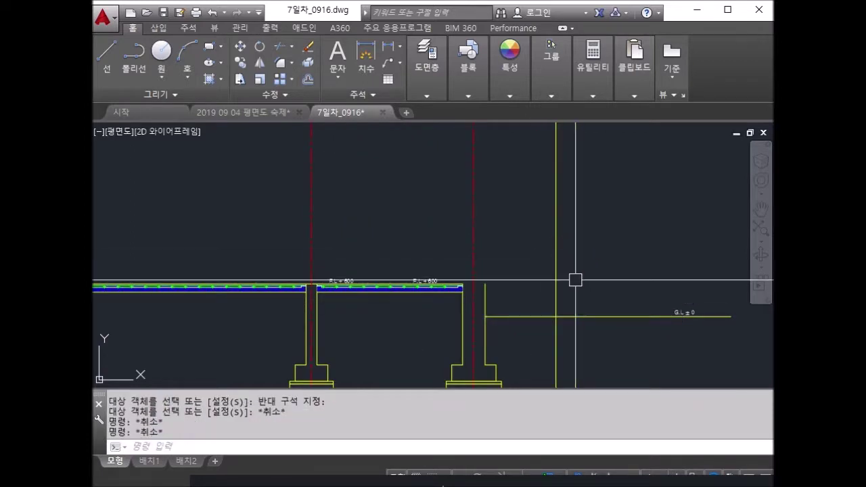
Offset the yellow wall line three times at 300 spacing to the right
text(o)
key(Return)
key(Return)
click(557, 284)
click(568, 290)
click(572, 294)
click(586, 297)
click(589, 298)
click(602, 301)
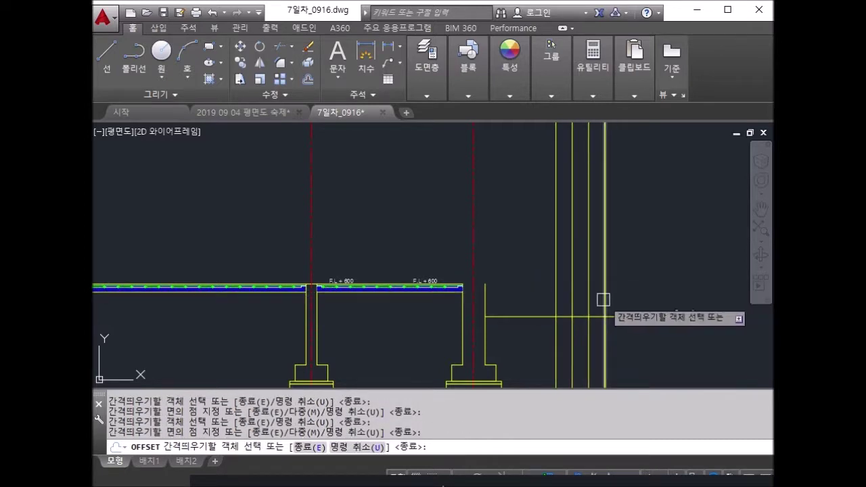
key(Escape)
text(o)
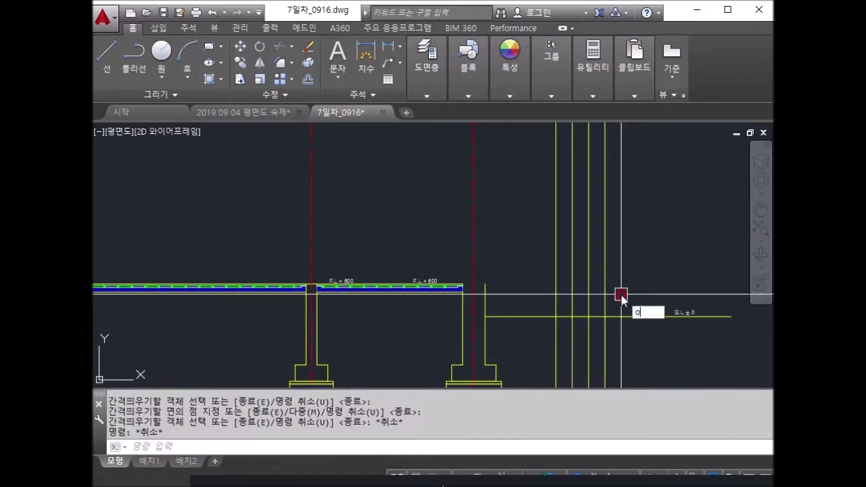
Offset the G.L ground line 450 upward
key(Return)
key(Escape)
key(Escape)
key(Escape)
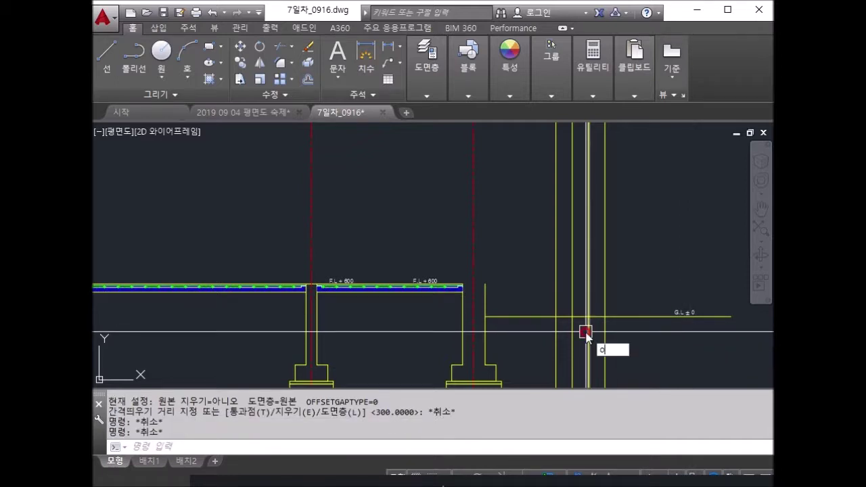
key(Return)
text(45)
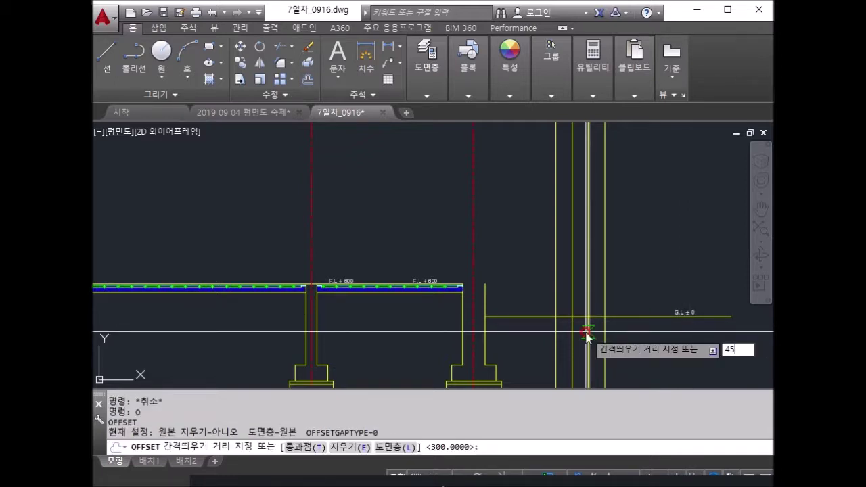
text(0)
key(Return)
click(521, 317)
click(528, 286)
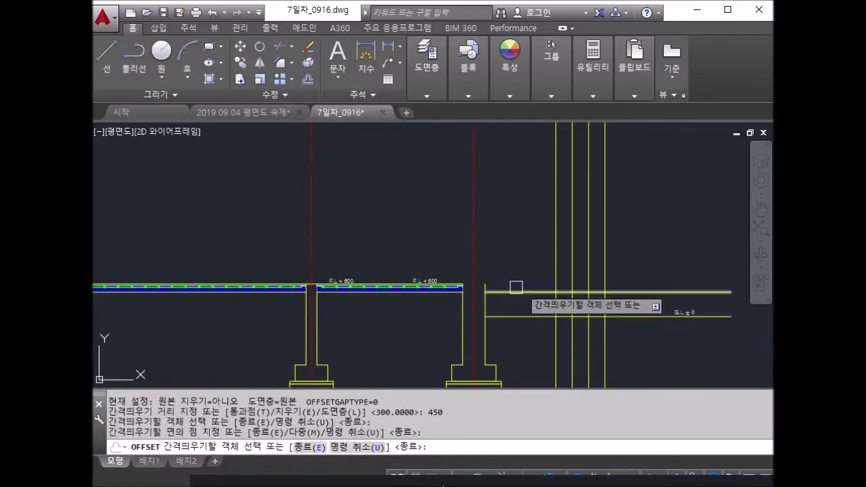
Draw a line from the new wall line to the slab's right edge
key(Escape)
scroll(496, 276, up, 3)
text(l)
key(Return)
click(453, 292)
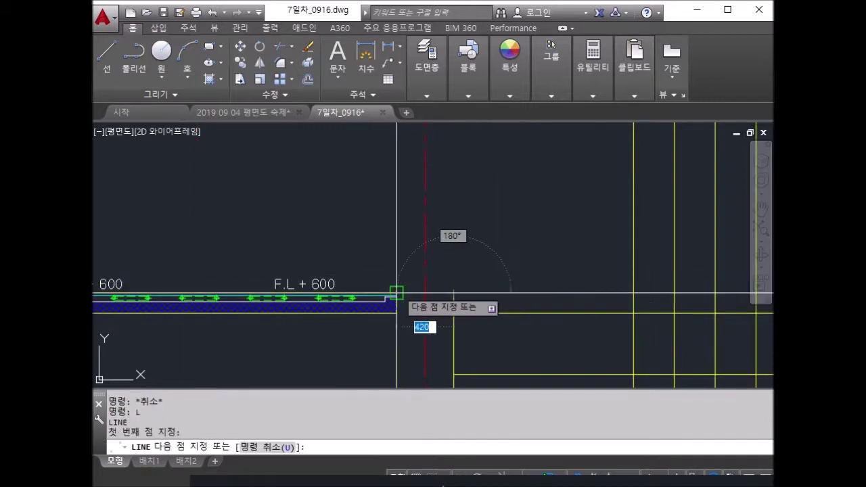
click(396, 293)
key(Escape)
key(Escape)
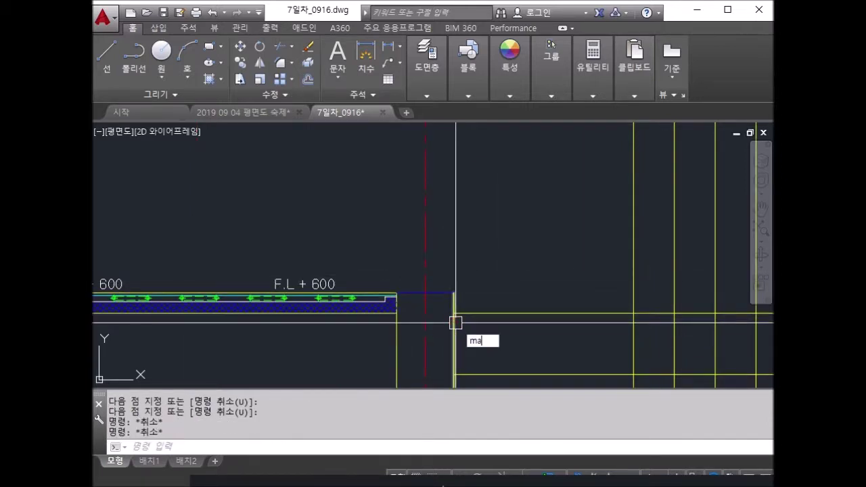
Turn the cyan vertical line yellow with MATCHPROP
key(Return)
click(453, 303)
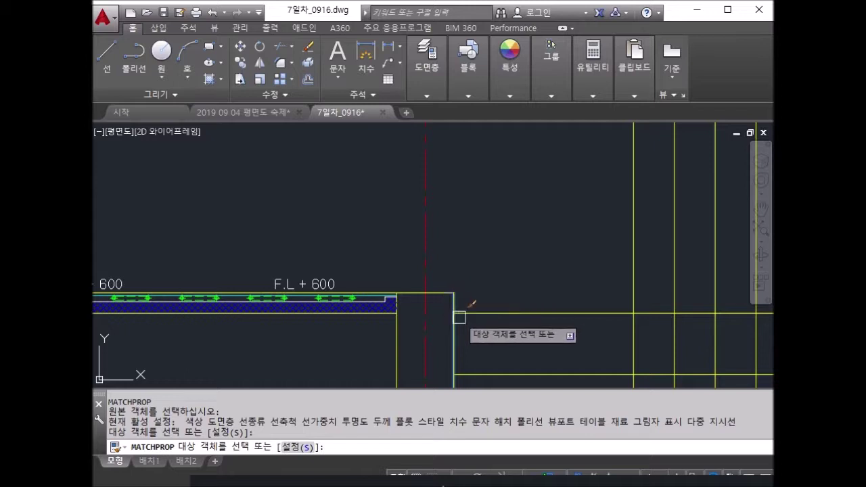
click(453, 312)
key(Return)
middle_drag(582, 311, 435, 282)
scroll(491, 311, down, 2)
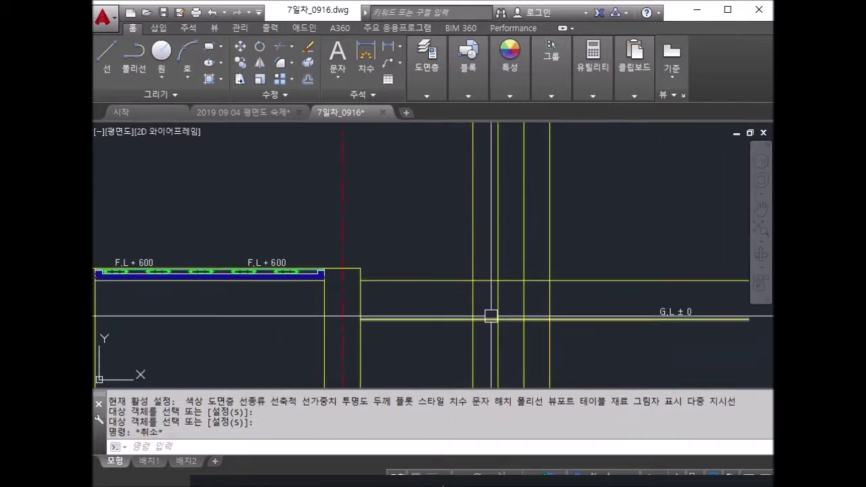
key(Escape)
Fillet the horizontal terrace line and vertical line into a sharp corner
text(f)
key(Return)
click(463, 281)
click(474, 301)
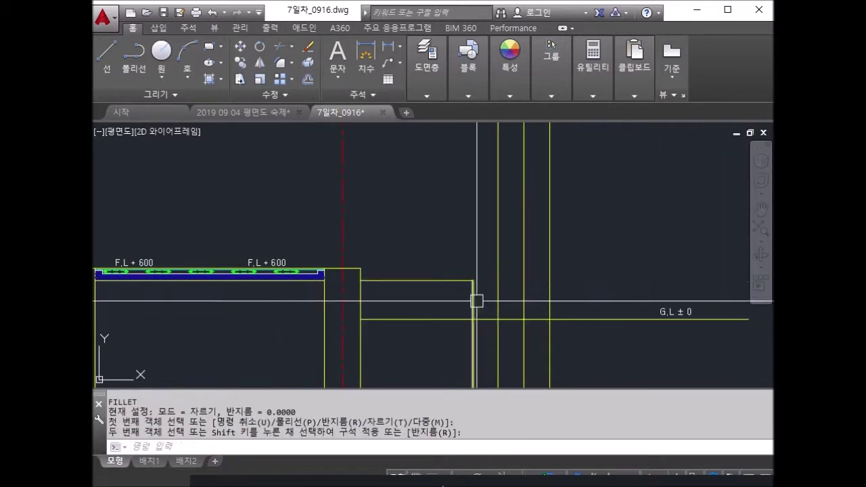
key(Escape)
key(Escape)
key(Escape)
key(Escape)
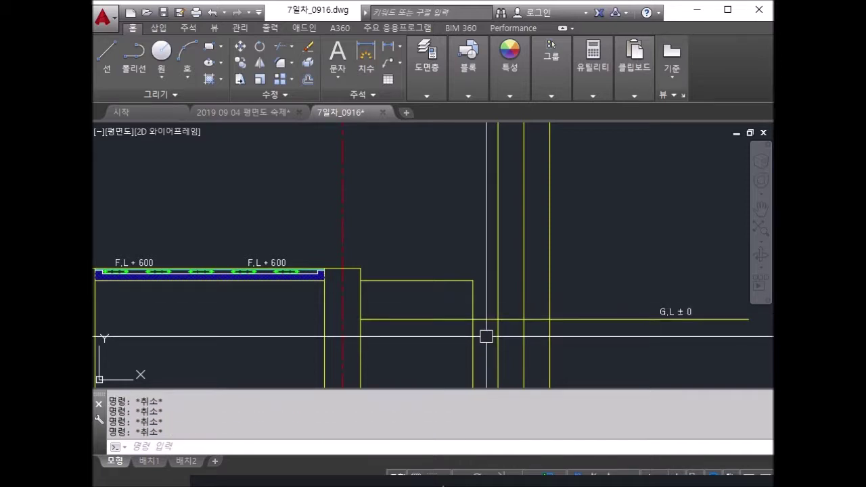
key(Return)
key(Escape)
key(Escape)
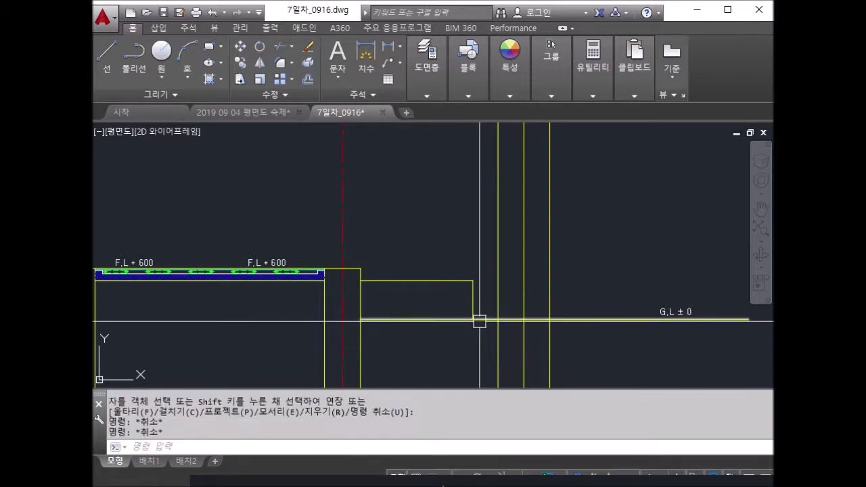
text(DIVI)
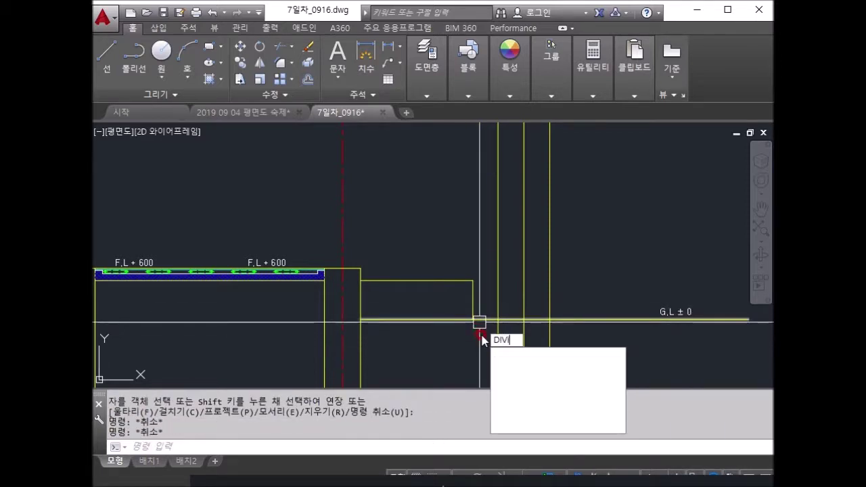
text(DE)
key(Return)
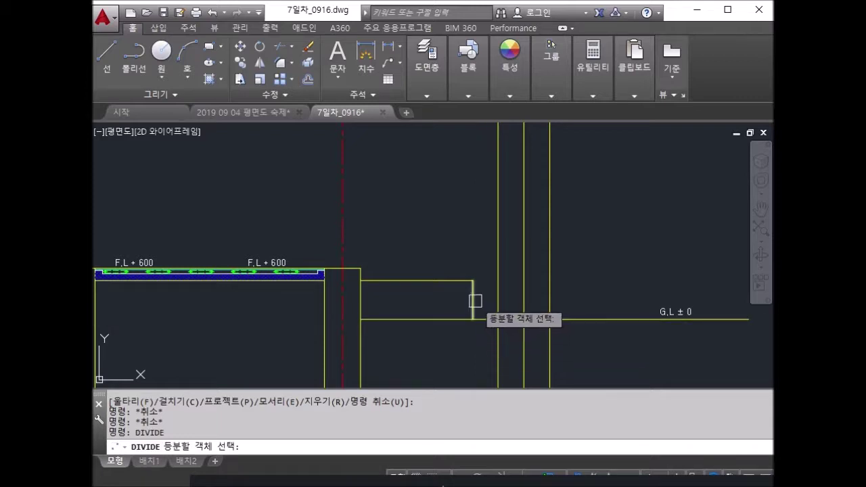
Draw three horizontal lines rightward from the top, middle and bottom divide points
scroll(520, 308, up, 3)
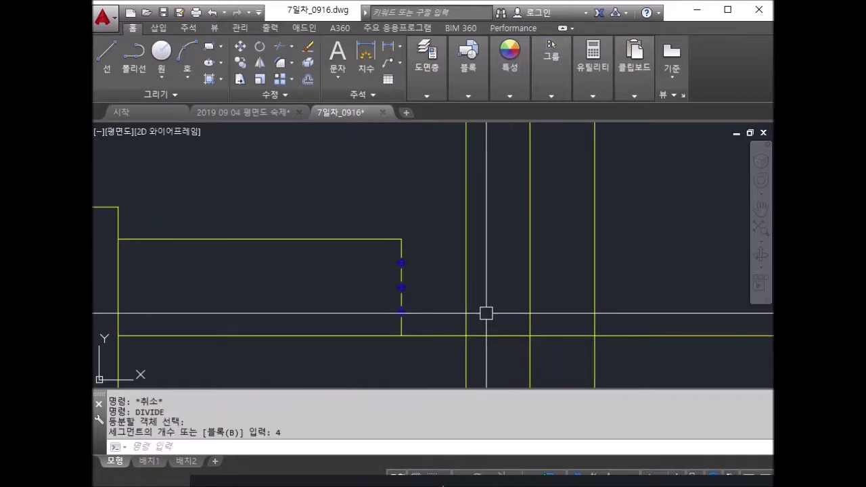
text(l)
key(Return)
click(402, 262)
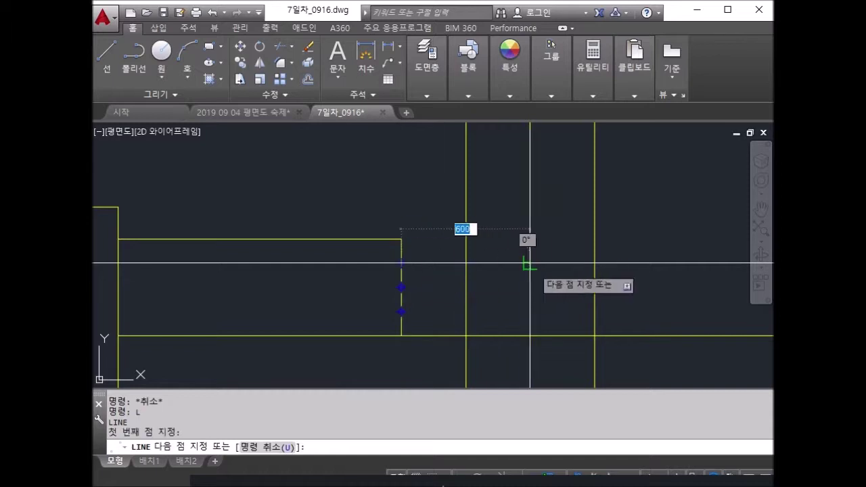
click(683, 263)
key(Return)
key(Return)
click(401, 287)
click(649, 287)
key(Return)
key(Return)
click(401, 311)
click(659, 316)
Make the three new blue lines yellow by matching the ground line's properties
key(Return)
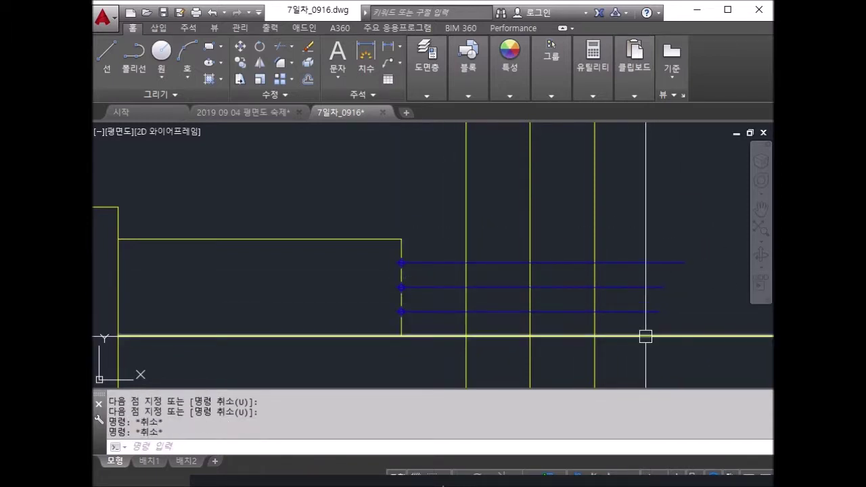
text(ma)
key(Return)
click(645, 336)
click(665, 210)
click(634, 309)
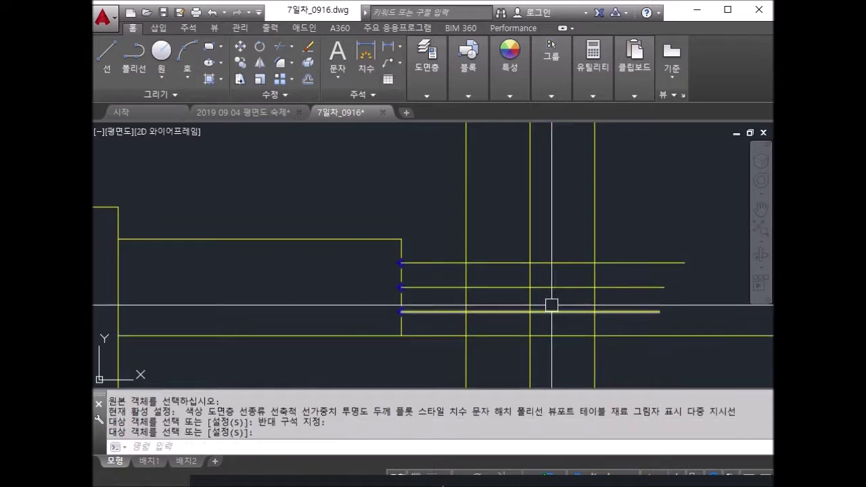
key(Escape)
key(Escape)
Fillet the step lines' corners with radius 0 to form the stairs down to the right wall line
key(Return)
click(415, 261)
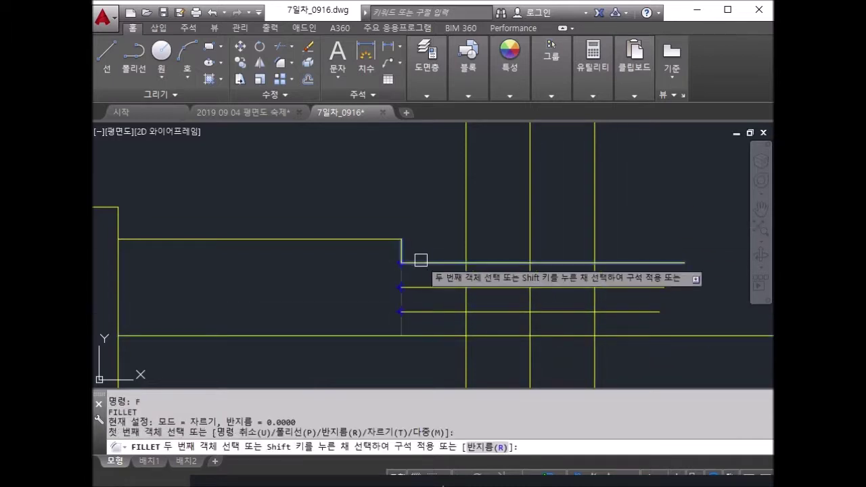
click(465, 277)
key(Return)
click(527, 291)
click(532, 301)
key(Return)
click(536, 306)
click(530, 298)
key(Return)
click(586, 312)
click(596, 331)
middle_drag(601, 332, 595, 297)
key(Escape)
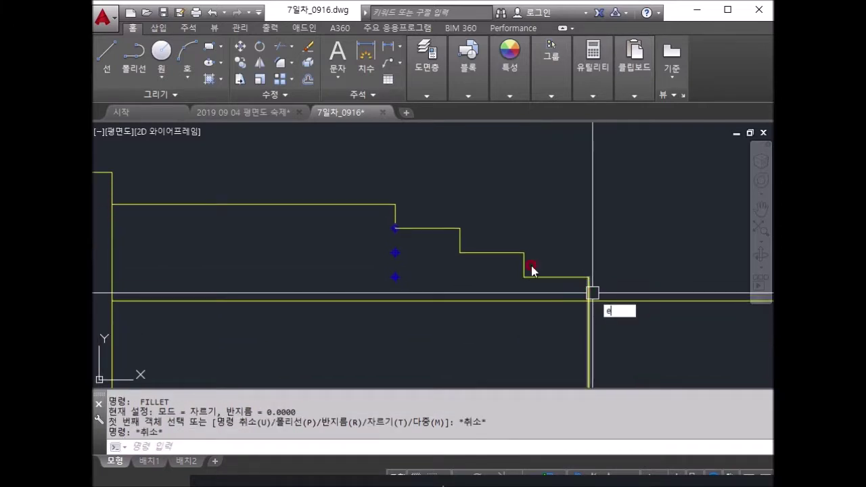
Erase the leftover short vertical segment
key(Return)
click(421, 291)
key(Return)
key(Escape)
Trim the remaining overlapping line ends at the terrace steps
text(tr)
key(Return)
key(Return)
scroll(563, 314, down, 3)
scroll(542, 281, down, 3)
key(Escape)
scroll(534, 283, up, 2)
scroll(566, 257, up, 3)
key(Escape)
key(Escape)
text(o)
key(Return)
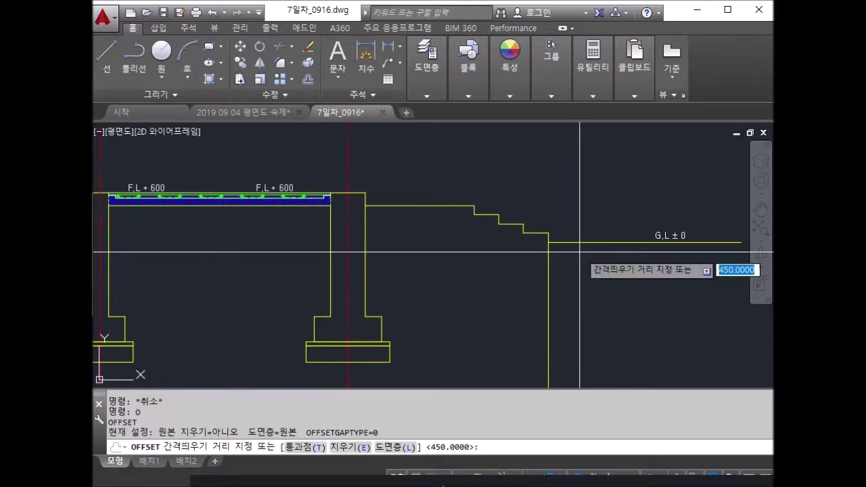
key(Escape)
key(Return)
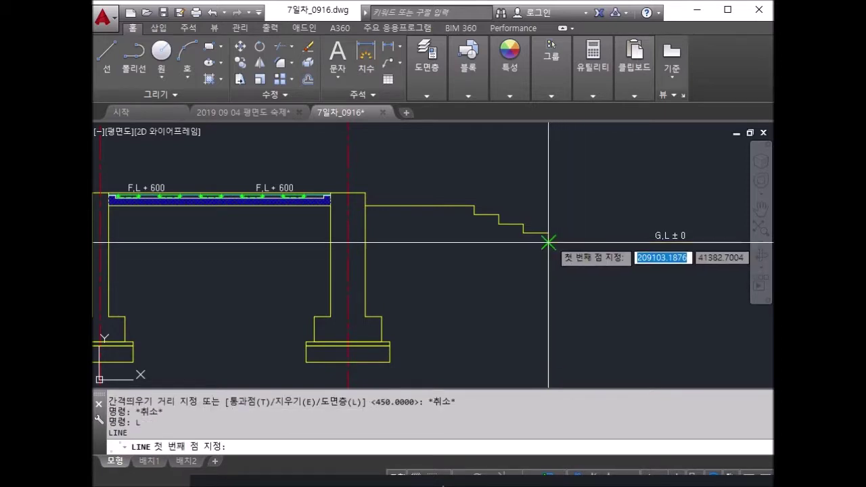
Make 단면선 the current layer and draw a line from the stair corner
key(Escape)
click(429, 68)
click(516, 111)
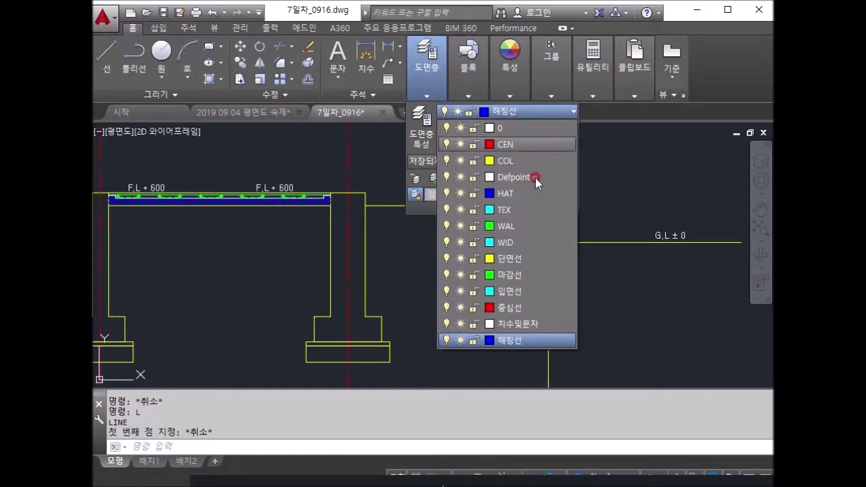
click(520, 264)
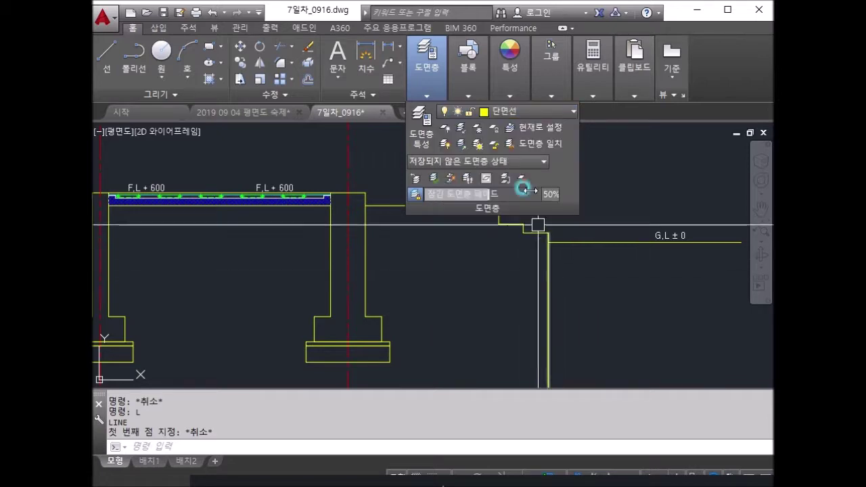
click(568, 261)
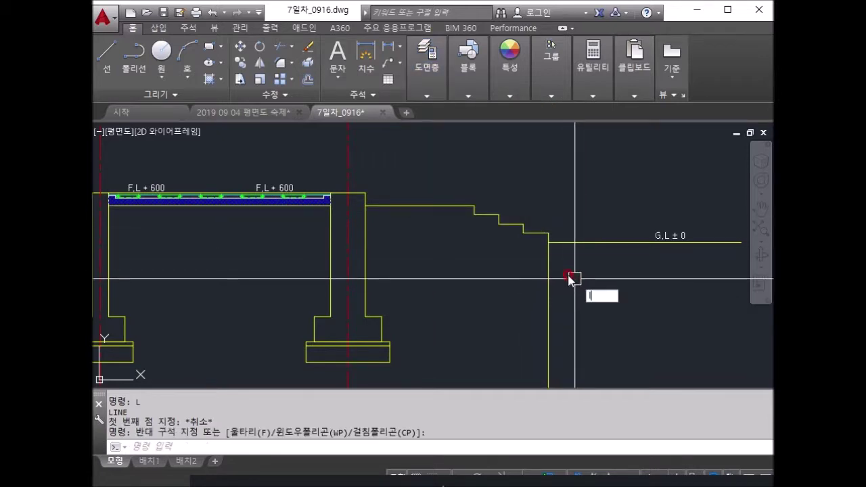
key(Return)
click(549, 242)
click(475, 214)
key(Return)
scroll(323, 270, down, 3)
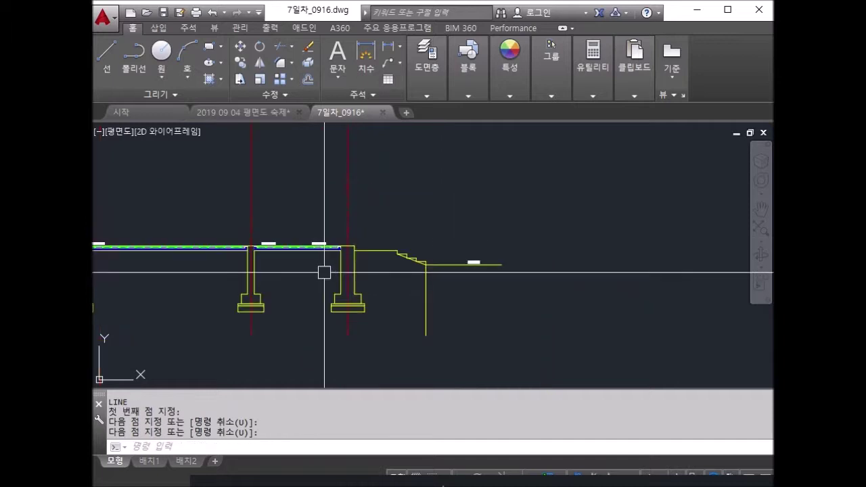
scroll(332, 236, up, 4)
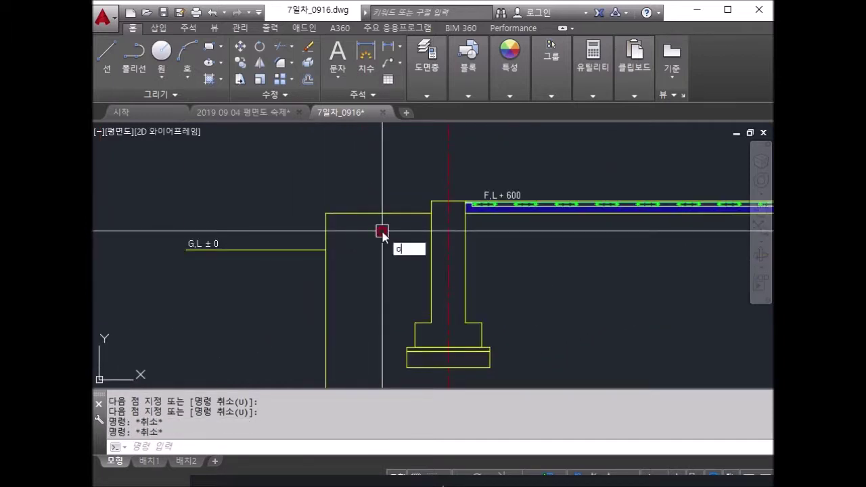
Offset the upper horizontal, sloped stair and right vertical lines by 150
key(Return)
text(150)
key(Return)
click(344, 214)
click(323, 231)
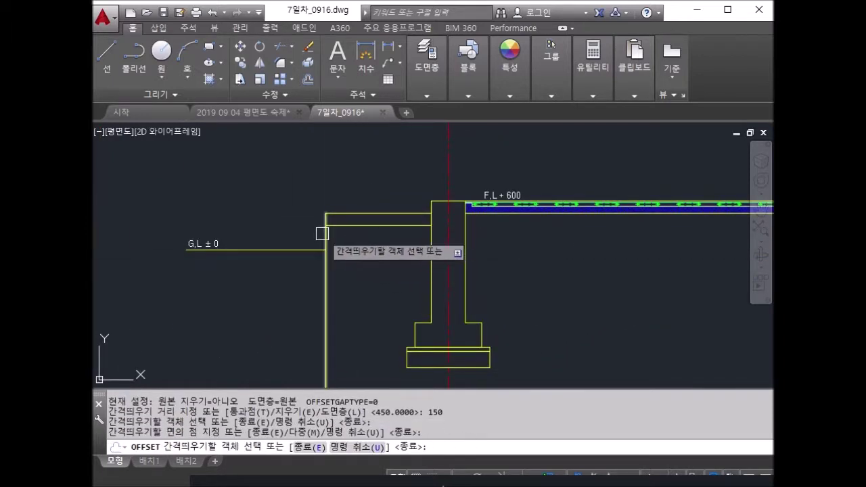
scroll(425, 259, down, 3)
scroll(474, 264, up, 3)
click(535, 203)
click(560, 252)
click(638, 257)
click(623, 271)
middle_drag(518, 292, 525, 292)
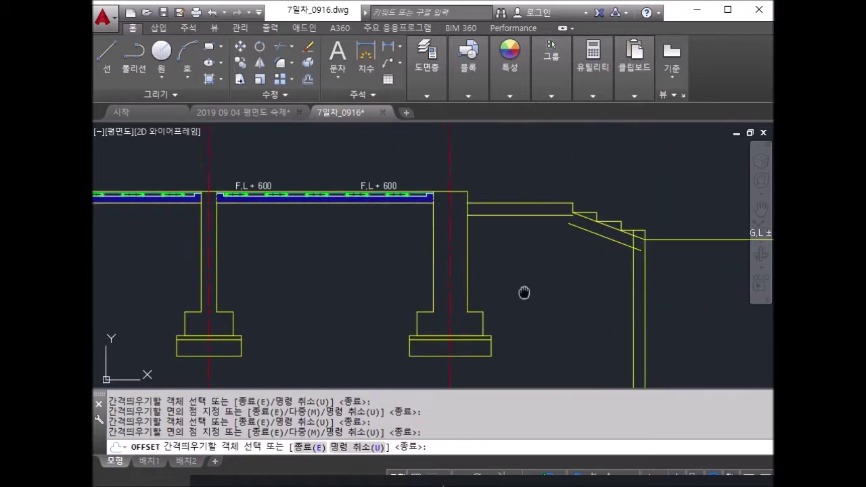
scroll(433, 287, down, 3)
scroll(245, 245, up, 4)
key(Escape)
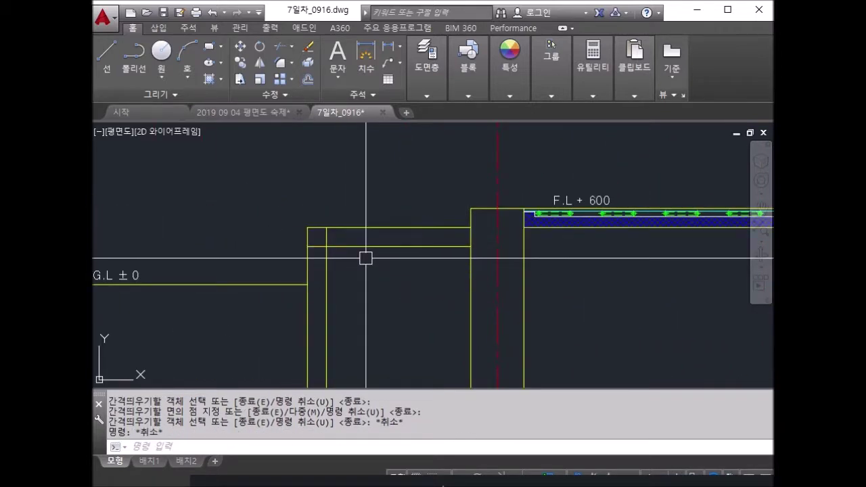
Fillet the offset lines into clean corners at the wall and the sloped stair
text(f)
key(Return)
click(338, 246)
click(327, 271)
scroll(346, 292, down, 3)
scroll(605, 264, down, 2)
scroll(682, 240, up, 5)
middle_drag(682, 240, 505, 228)
key(Return)
click(505, 229)
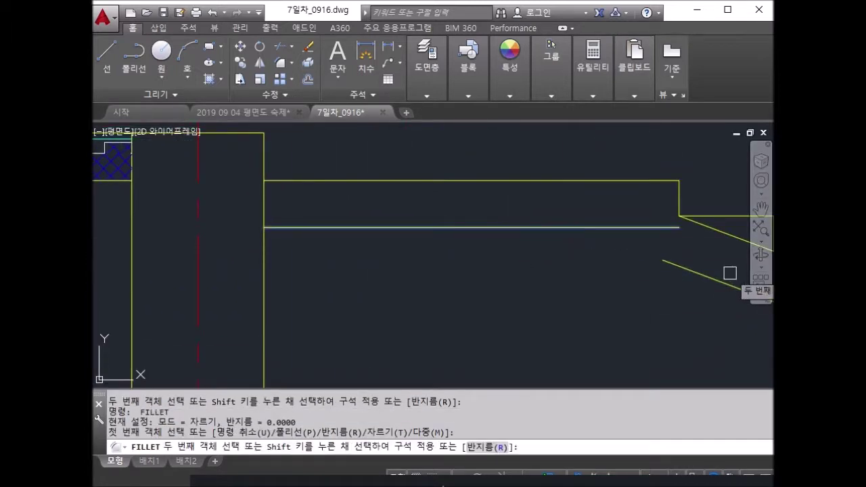
middle_drag(715, 284, 348, 223)
scroll(406, 234, up, 2)
click(503, 298)
key(Escape)
Erase the leftover upper sloped line
text(e)
key(Return)
click(512, 230)
key(Return)
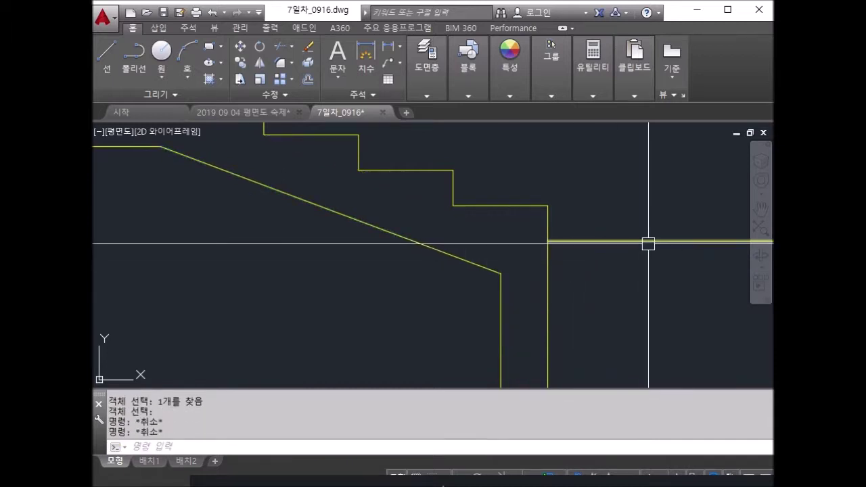
Offset the G.L ground line 300 downward
key(Return)
text(300)
key(Return)
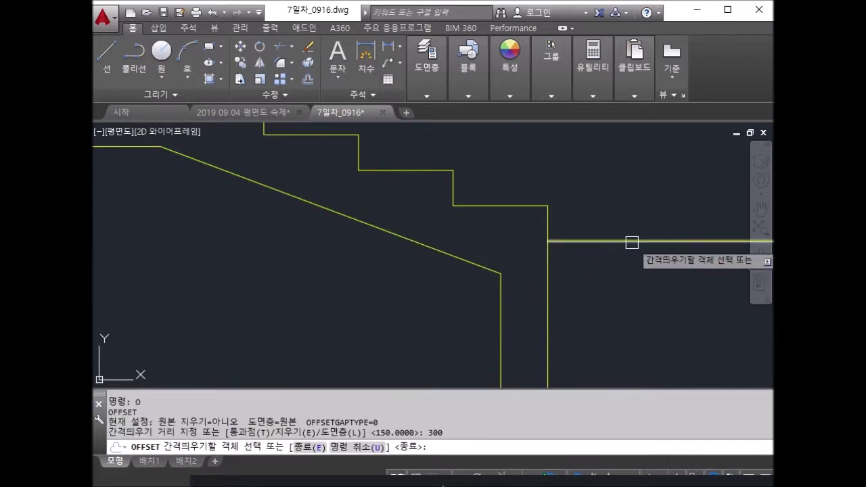
click(631, 243)
click(425, 372)
scroll(239, 308, down, 5)
scroll(701, 249, up, 3)
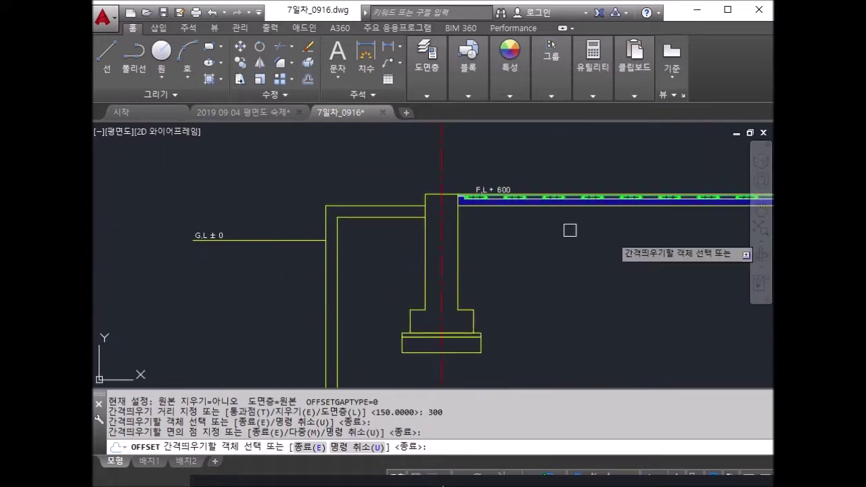
click(287, 238)
click(338, 290)
scroll(351, 251, up, 3)
scroll(348, 277, down, 3)
scroll(371, 283, down, 2)
key(Escape)
key(Escape)
key(Escape)
text(o)
key(Return)
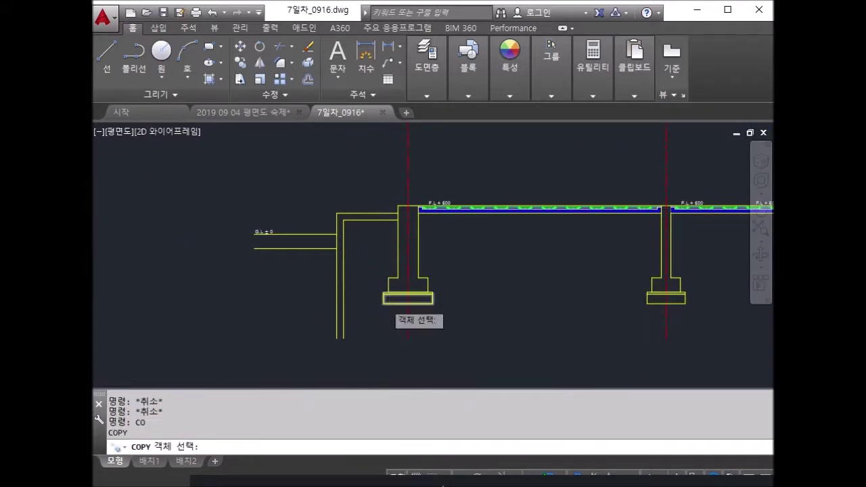
Copy the footing pieces to the left outer wall
scroll(381, 298, up, 3)
key(Return)
click(396, 284)
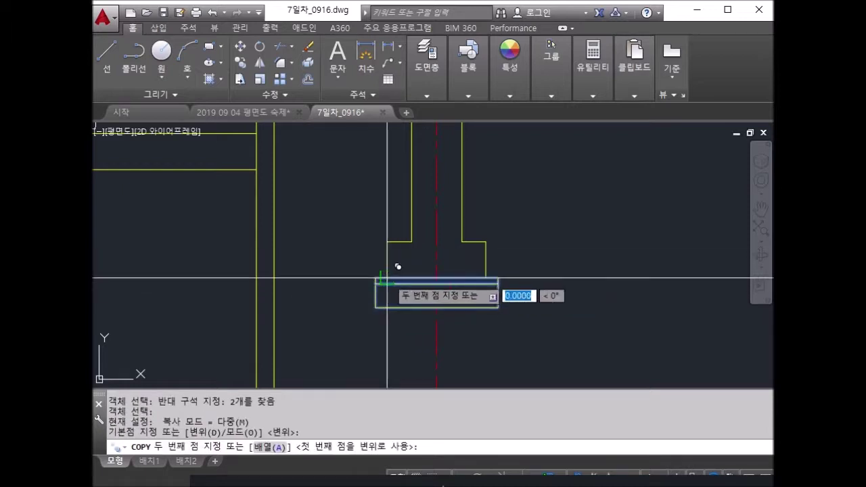
click(267, 159)
scroll(402, 265, down, 4)
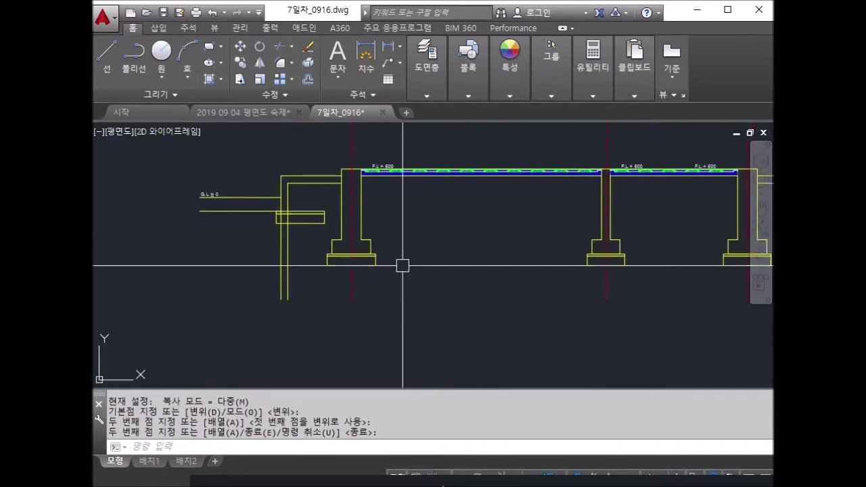
Copy the footing base to the right outer wall
key(Return)
key(Return)
click(396, 275)
click(374, 249)
scroll(373, 243, up, 3)
key(Return)
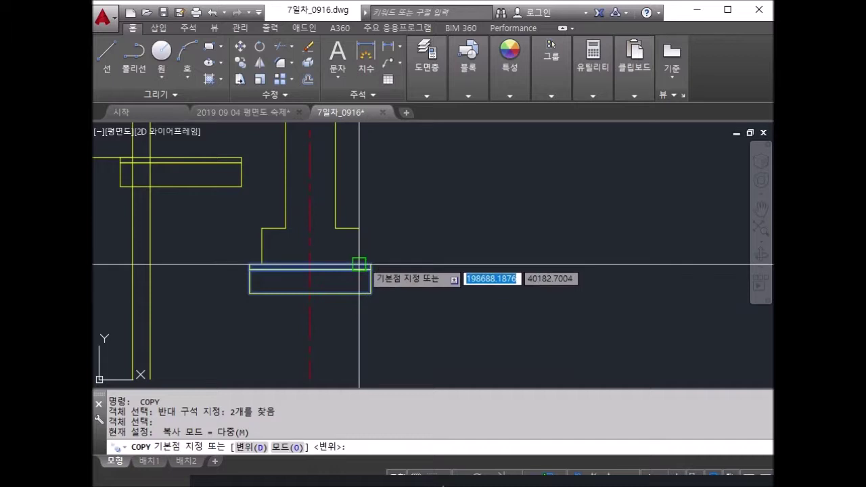
click(358, 265)
scroll(474, 250, down, 4)
scroll(348, 287, down, 2)
scroll(262, 275, up, 3)
scroll(193, 183, up, 2)
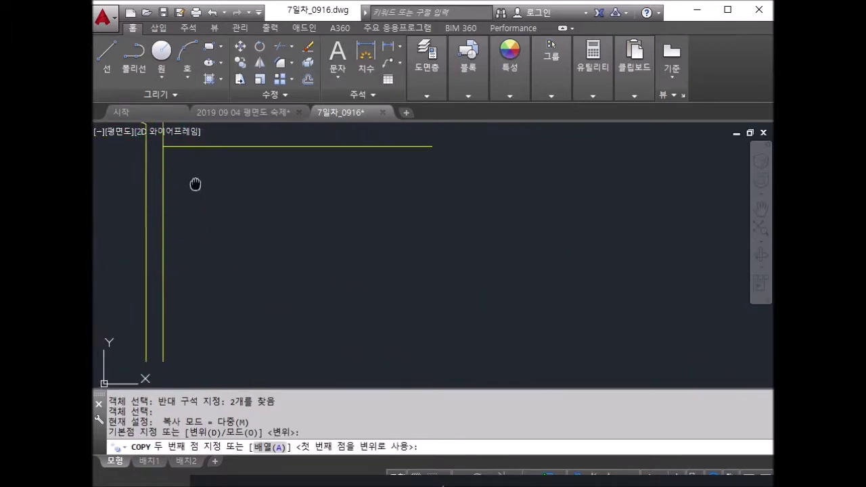
scroll(251, 205, down, 1)
click(254, 208)
key(Return)
middle_drag(221, 263, 396, 258)
key(Escape)
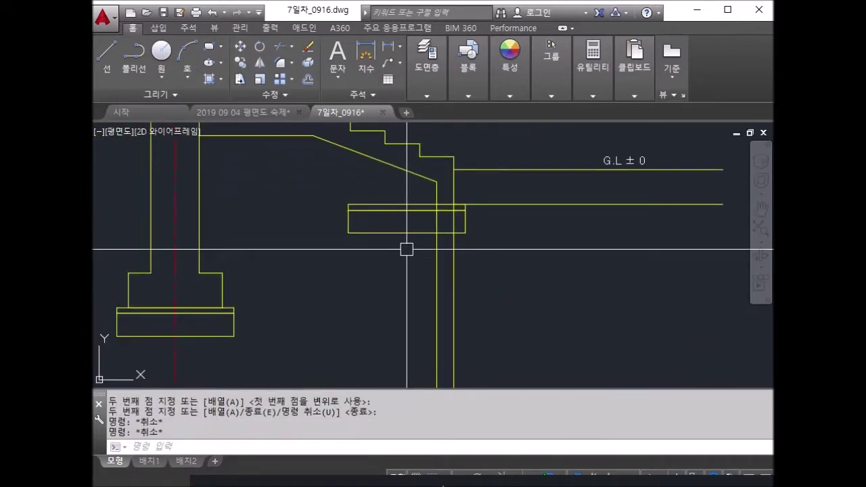
Stretch the right footing box narrower to match the wall width
text(s)
key(Return)
click(352, 246)
click(329, 180)
key(Return)
click(348, 204)
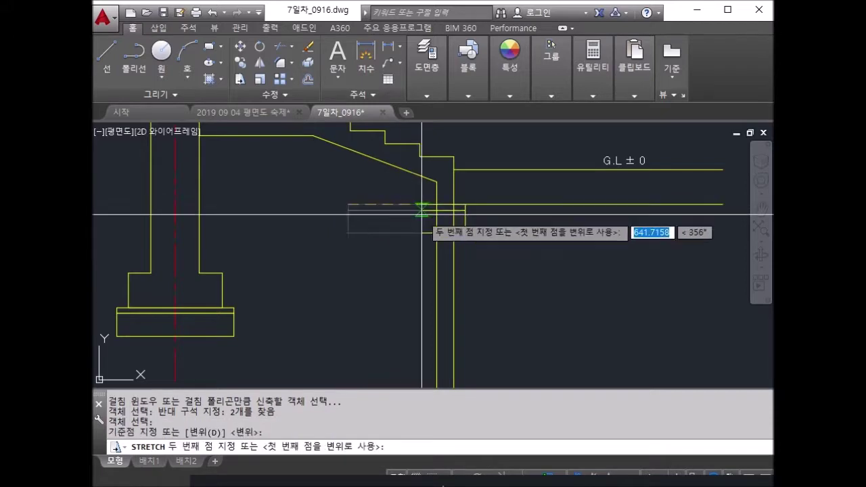
click(433, 204)
Stretch the left footing box narrower to match the wall width
key(Return)
scroll(249, 249, down, 3)
middle_drag(249, 249, 568, 261)
scroll(421, 241, up, 5)
click(365, 199)
key(Return)
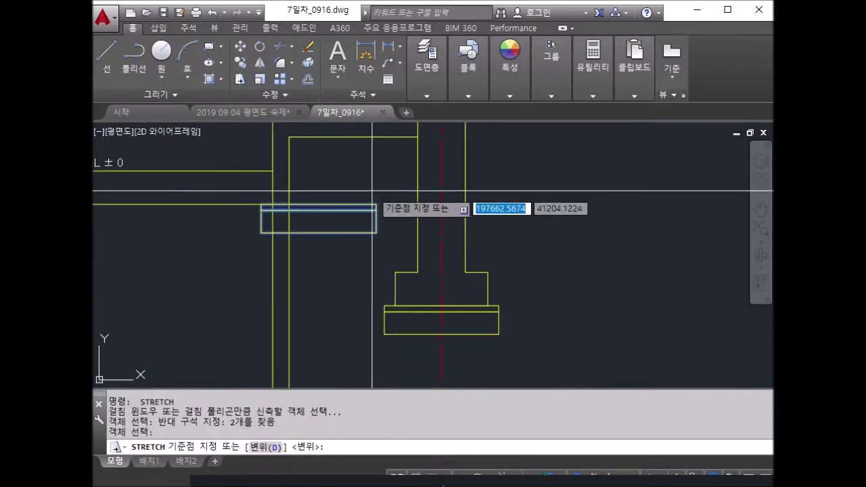
click(377, 205)
click(291, 204)
key(space)
key(Escape)
key(Escape)
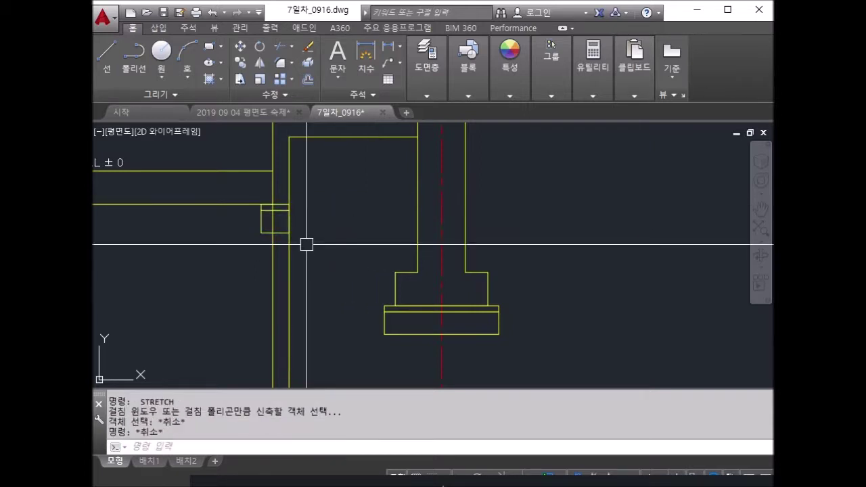
text(tr)
Erase the stray horizontal line near the footing
key(Return)
scroll(290, 218, up, 5)
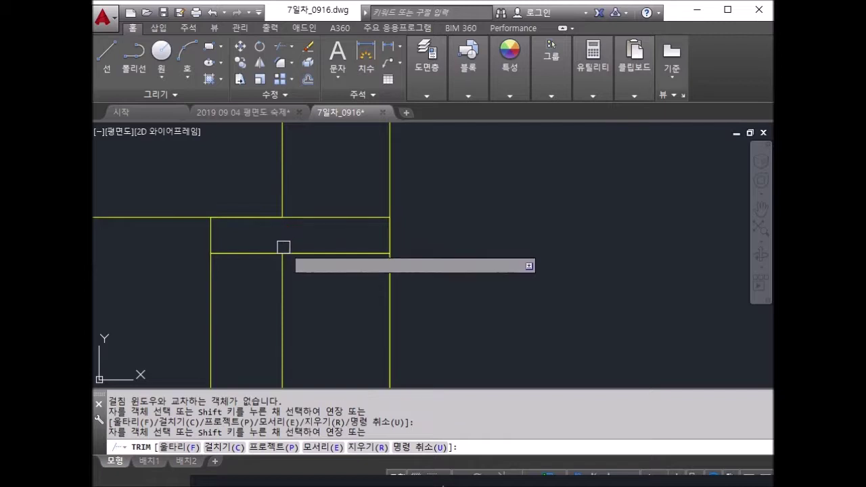
key(Escape)
scroll(281, 263, down, 4)
key(Escape)
key(Escape)
key(Escape)
text(e)
key(Return)
click(203, 242)
click(207, 252)
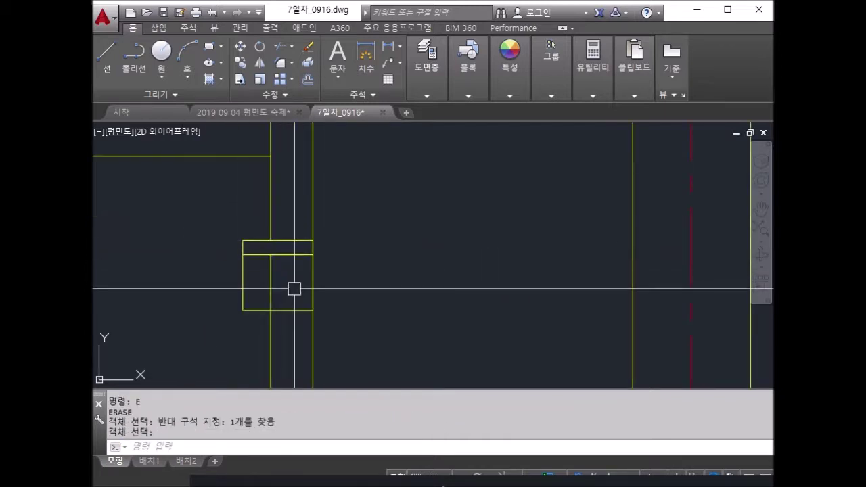
key(Return)
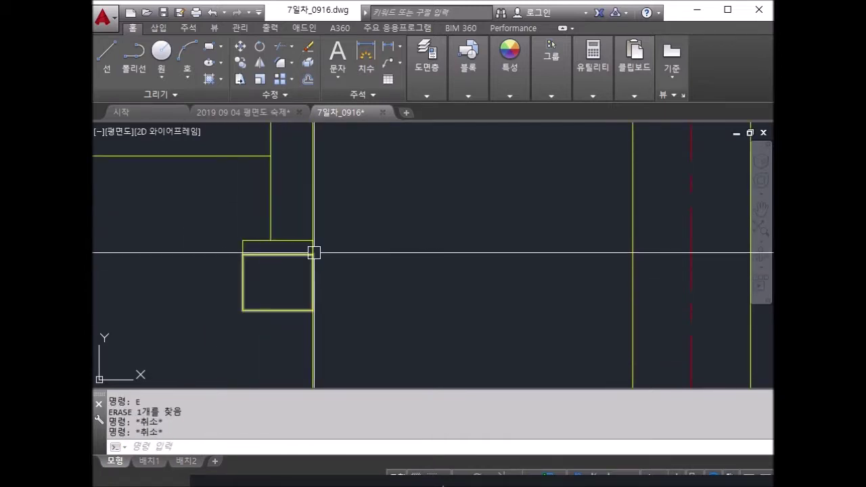
text(tr)
Trim the wall line running inside the small footing box
key(Return)
click(300, 242)
key(Return)
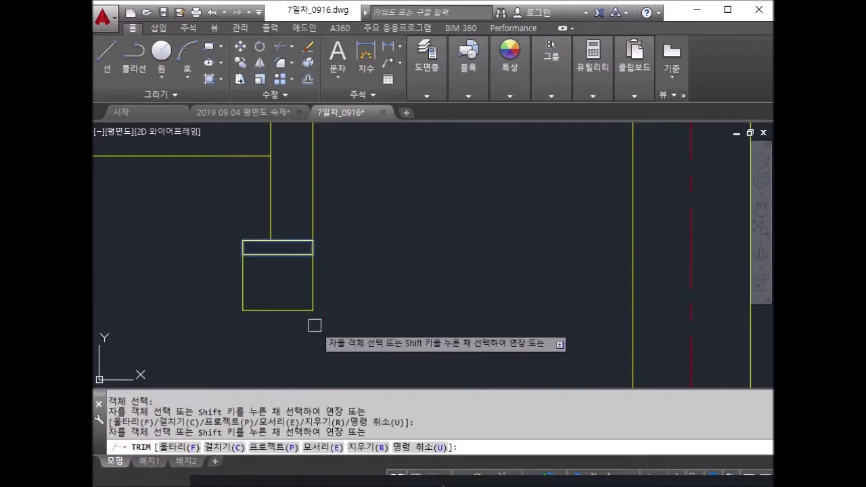
scroll(313, 240, down, 5)
middle_drag(449, 281, 442, 284)
scroll(373, 257, up, 4)
middle_drag(373, 257, 274, 277)
scroll(274, 277, down, 3)
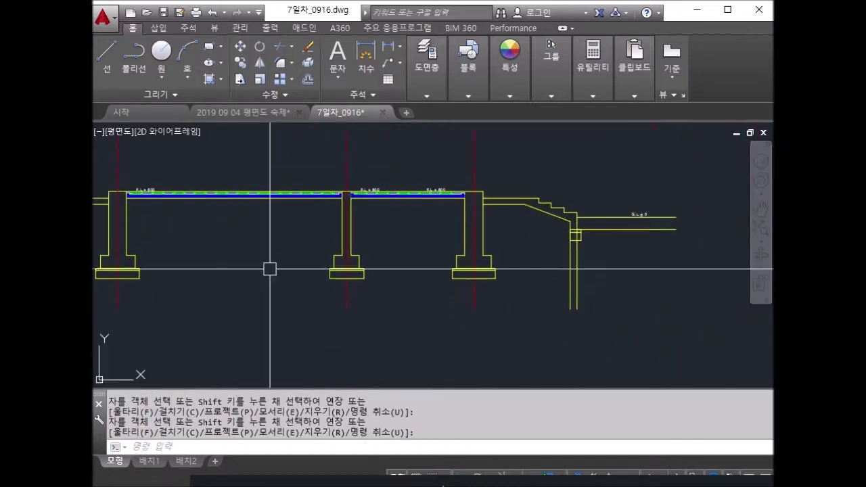
scroll(595, 251, up, 4)
key(Escape)
key(Escape)
text(e)
key(Return)
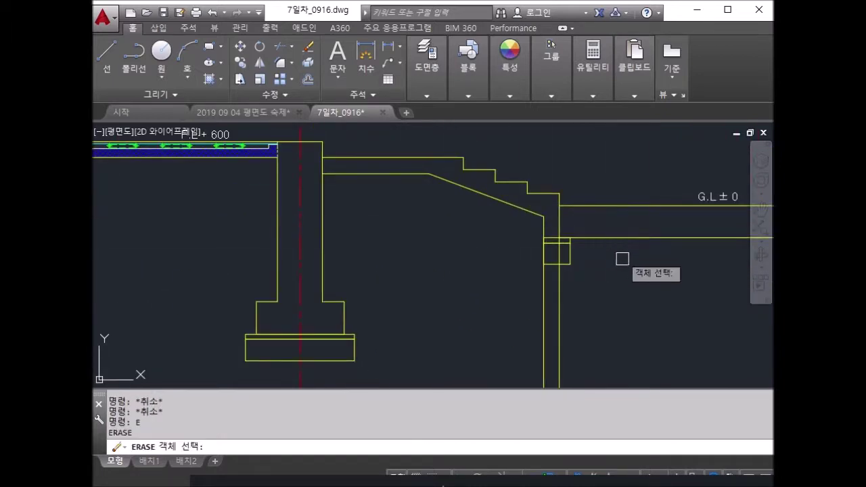
scroll(569, 241, up, 5)
key(Escape)
key(Escape)
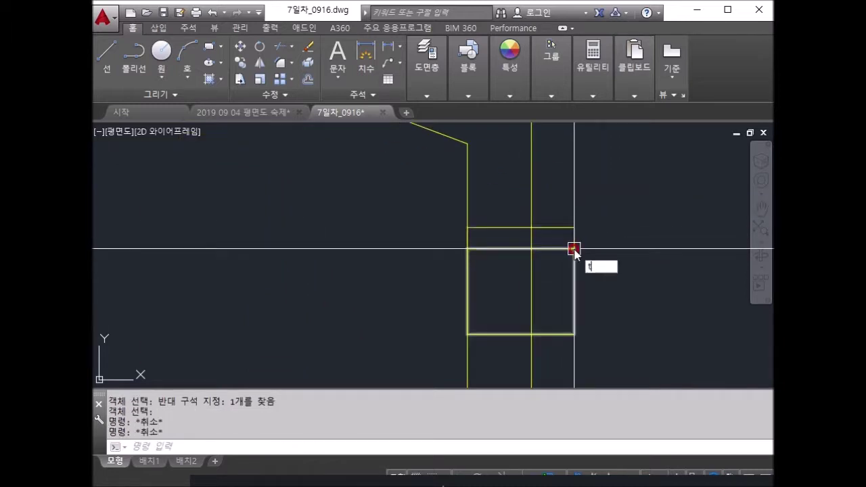
text(r)
key(Return)
click(546, 241)
click(534, 229)
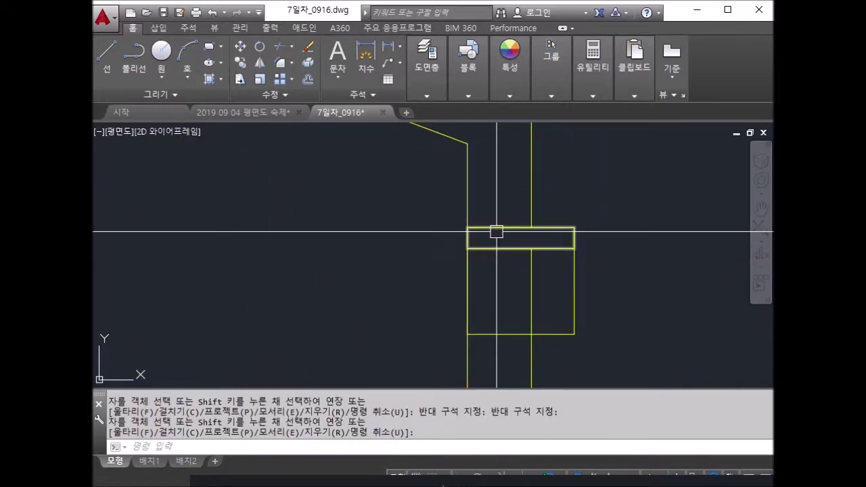
key(Escape)
key(Escape)
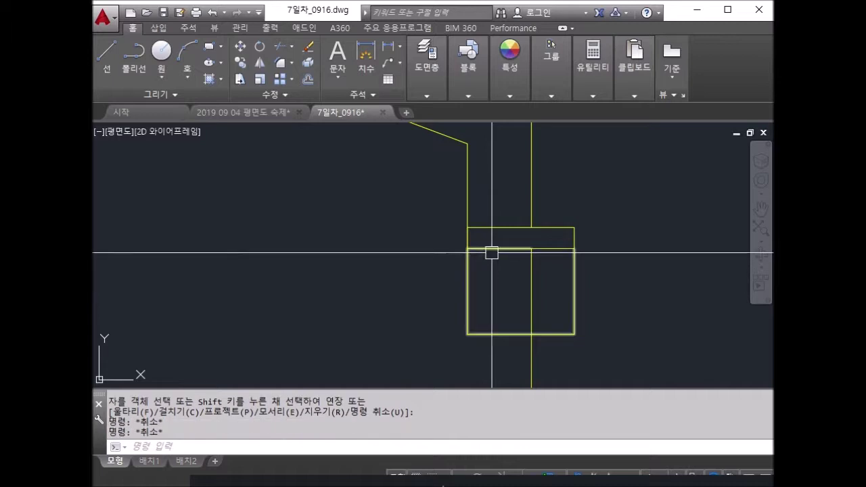
key(Escape)
key(Return)
scroll(501, 282, down, 3)
Offset the slab line 150 units downward
scroll(329, 304, down, 2)
scroll(233, 291, up, 4)
scroll(373, 249, up, 2)
key(Escape)
key(Escape)
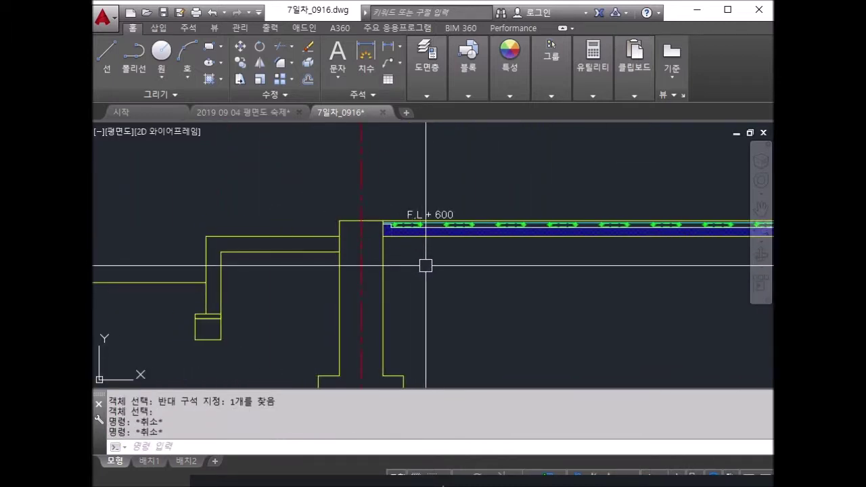
text(o)
key(Return)
text(150)
key(Return)
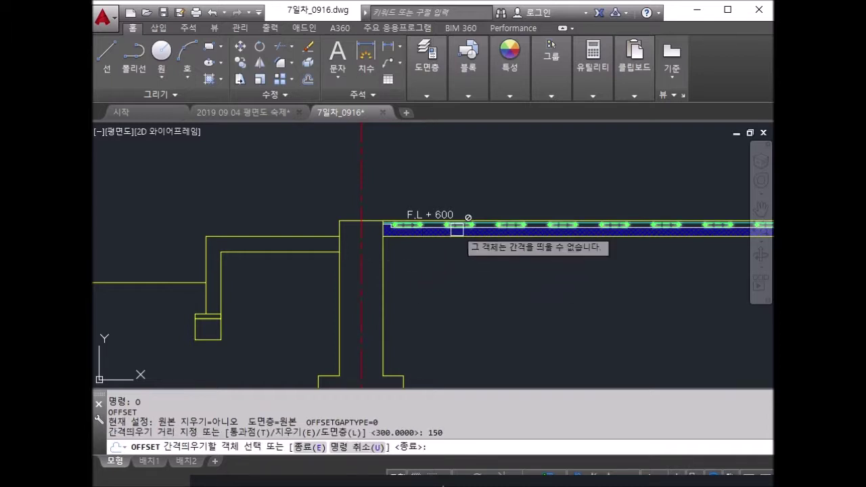
click(453, 240)
click(480, 280)
scroll(572, 277, down, 1)
scroll(611, 258, down, 1)
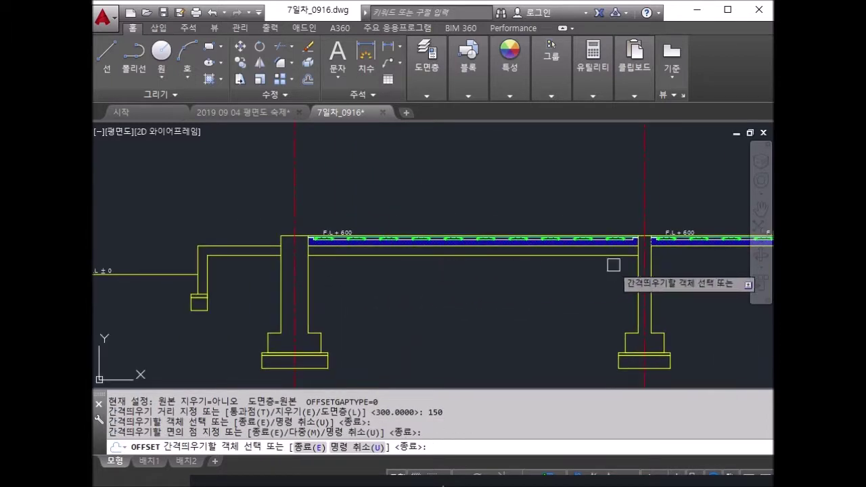
key(Escape)
Trim the slab lines out of the columns, using all objects as cutting edges
middle_drag(684, 285, 531, 294)
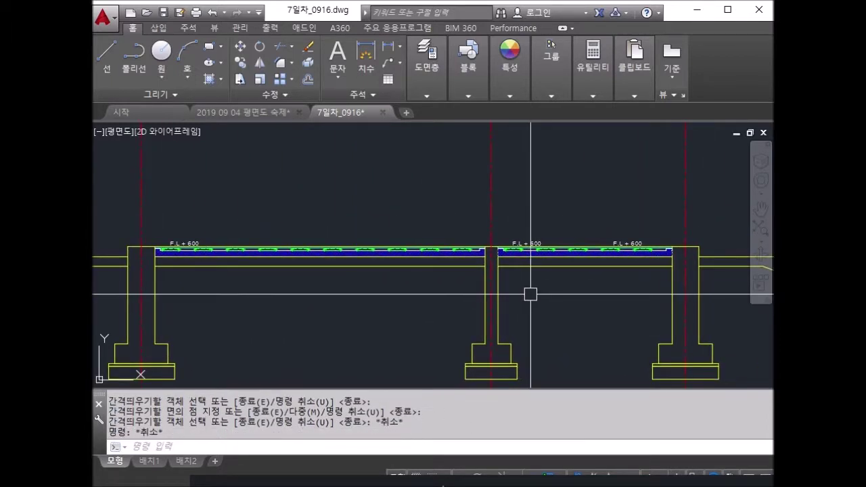
text(tr)
key(Return)
scroll(635, 256, up, 5)
key(Return)
middle_drag(703, 280, 476, 284)
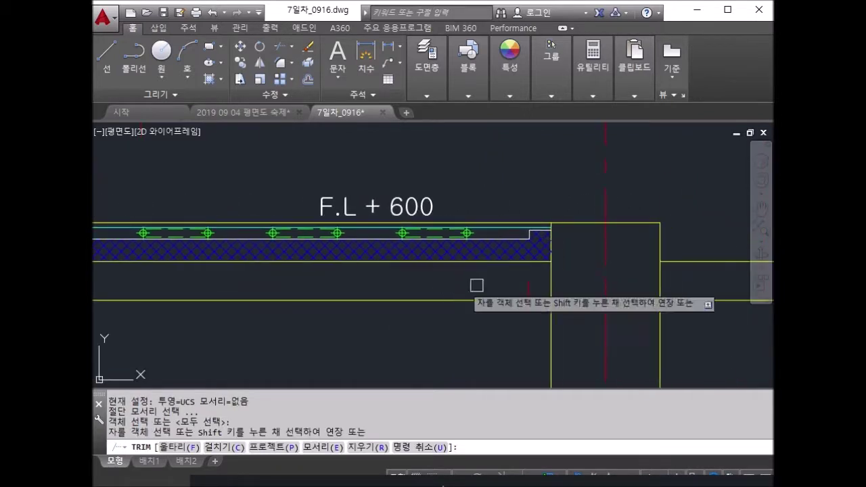
scroll(546, 281, down, 1)
scroll(599, 294, up, 1)
click(521, 277)
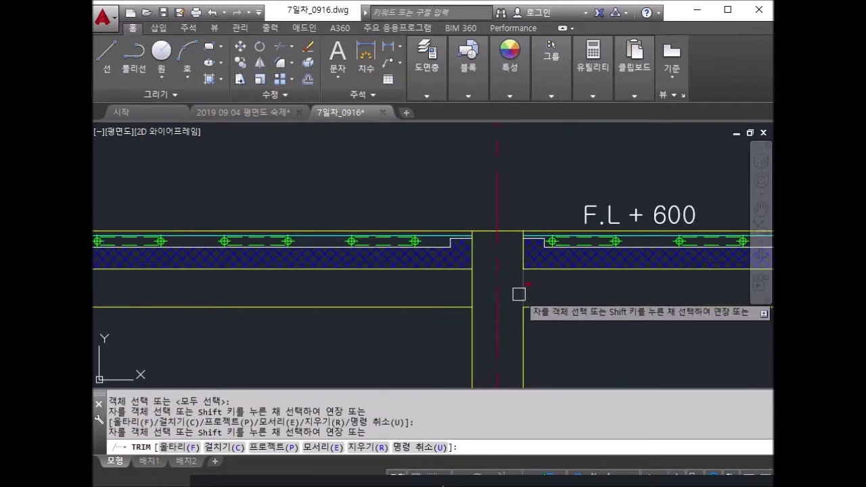
click(467, 286)
click(464, 288)
click(304, 291)
scroll(615, 300, down, 3)
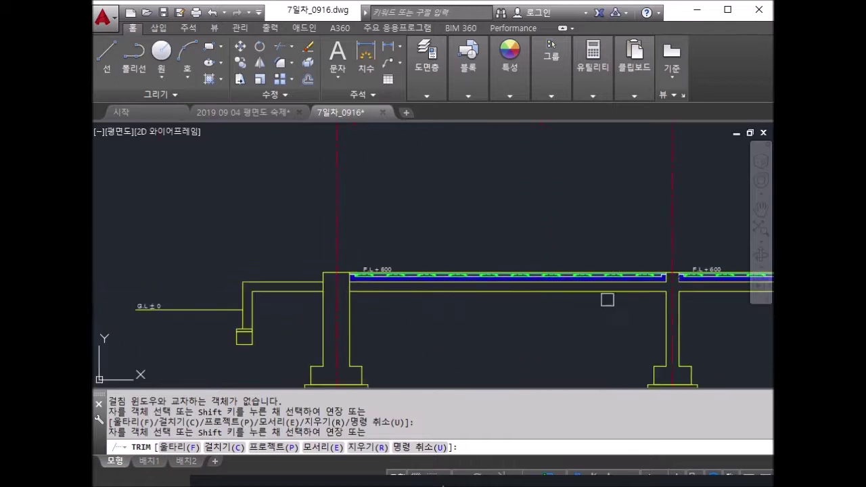
scroll(329, 283, up, 3)
scroll(488, 284, down, 2)
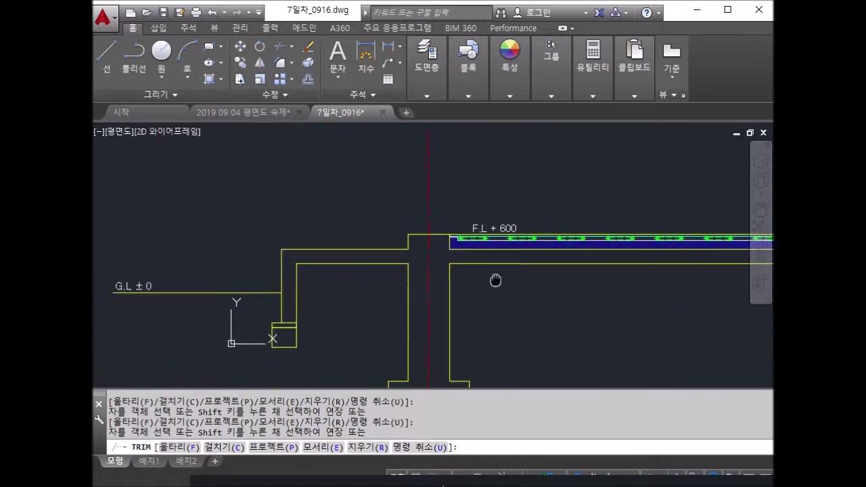
Pick the wall and column edge lines as trim boundaries, then cancel the trim
key(Return)
key(Return)
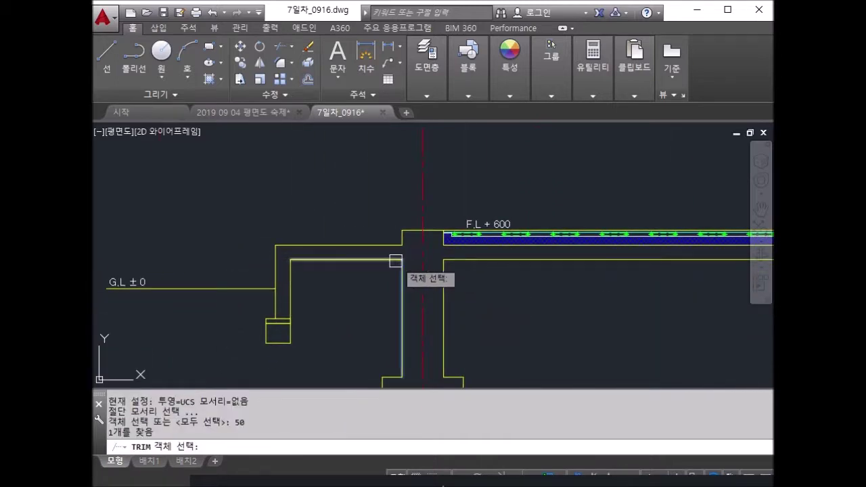
click(407, 261)
click(352, 277)
click(368, 278)
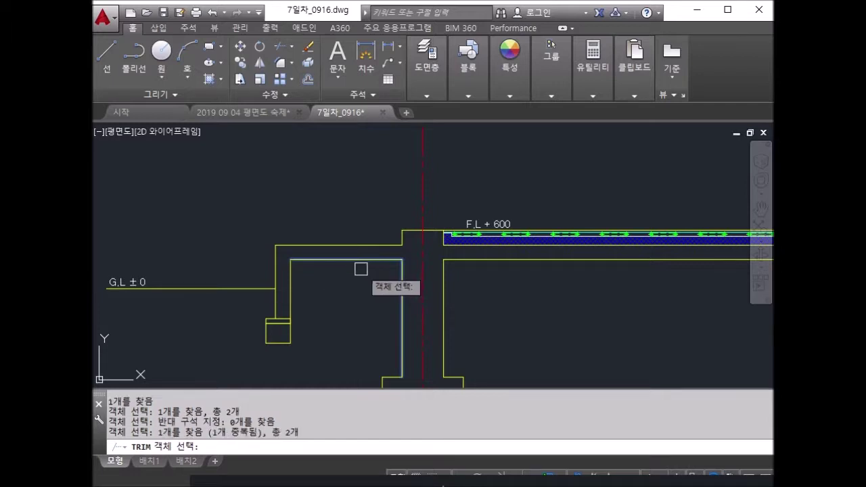
click(369, 273)
key(Escape)
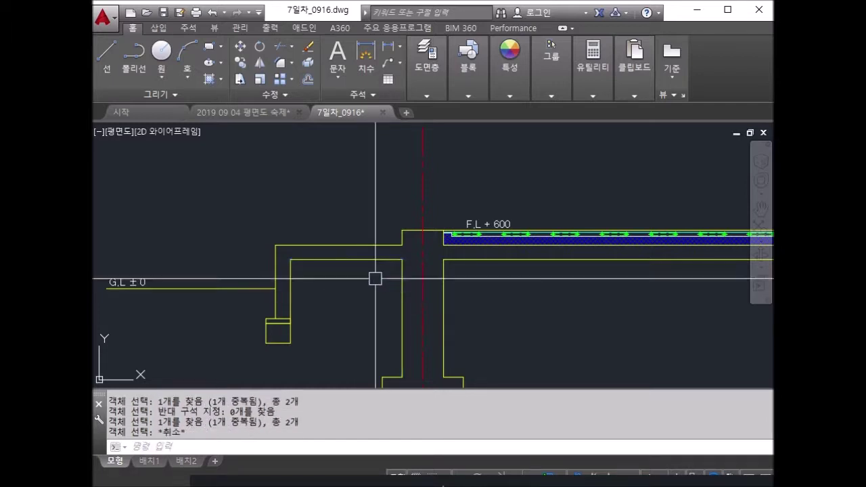
text(o)
Offset the inner wall lines and the stair lines inward by 50
key(Return)
text(50)
key(Return)
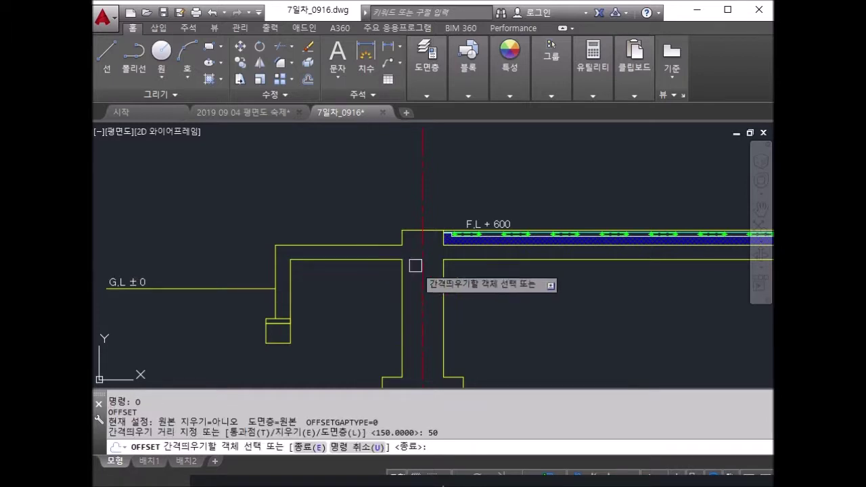
click(363, 258)
click(386, 273)
click(491, 258)
click(501, 272)
scroll(530, 276, down, 3)
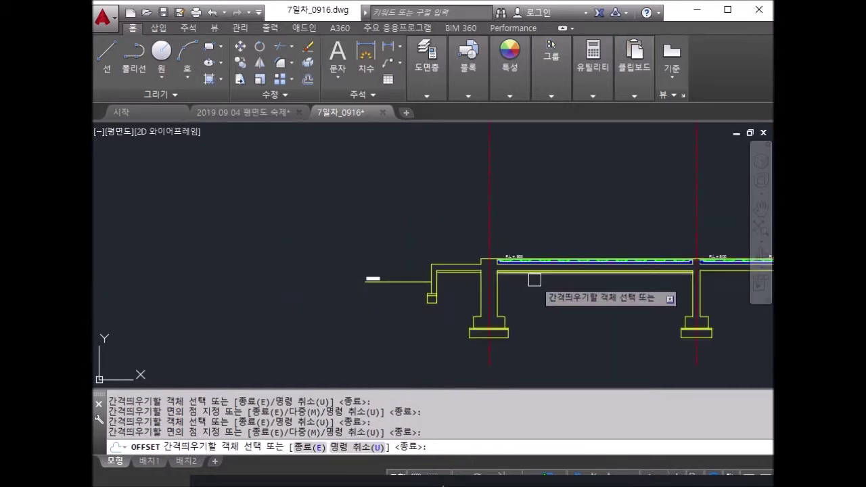
scroll(446, 259, down, 2)
click(630, 266)
scroll(633, 265, up, 4)
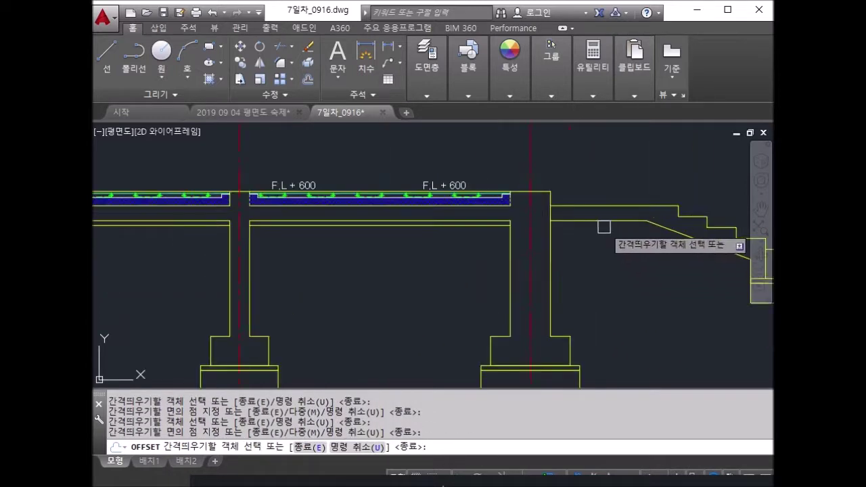
click(605, 219)
click(655, 269)
key(Escape)
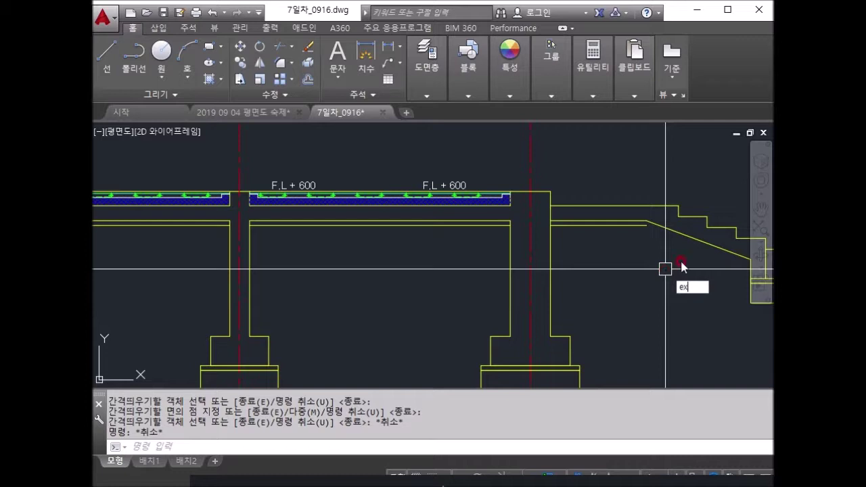
Cancel an extend and pan the view to show three columns with footings
key(Return)
scroll(524, 286, down, 3)
scroll(509, 274, up, 2)
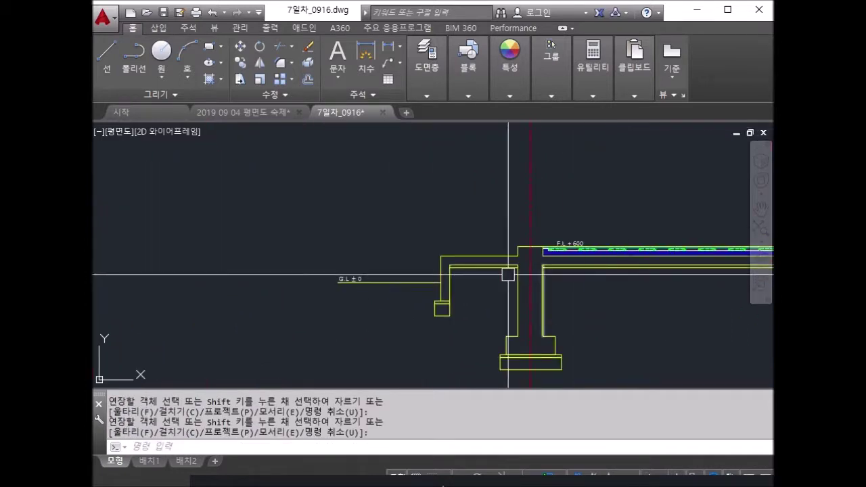
scroll(504, 270, up, 4)
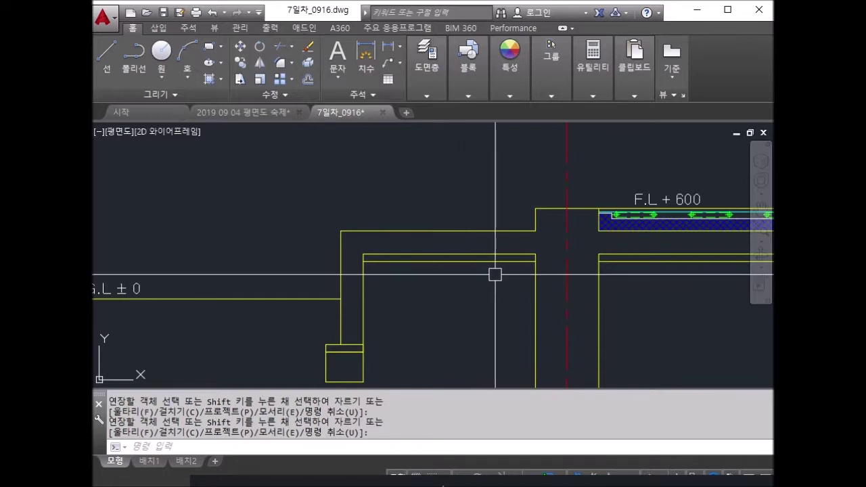
scroll(495, 274, down, 4)
middle_drag(487, 286, 382, 249)
key(Escape)
key(Escape)
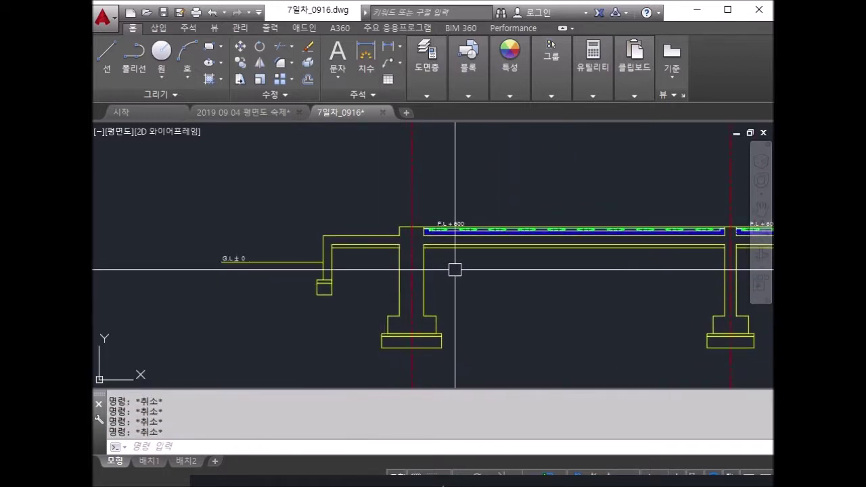
middle_drag(454, 269, 300, 257)
middle_drag(538, 295, 434, 310)
scroll(434, 310, down, 5)
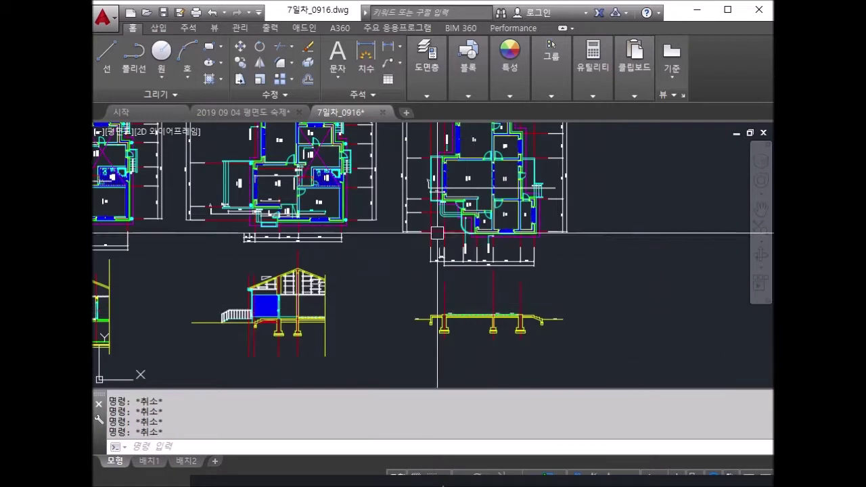
scroll(425, 197, up, 4)
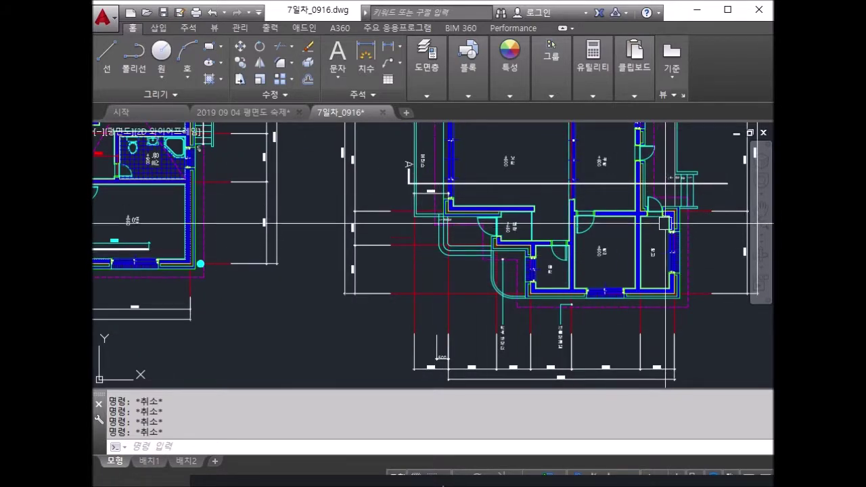
Draw a ground-level line to the column face, its left end at the inner wall face
scroll(665, 224, down, 2)
scroll(609, 284, down, 2)
scroll(494, 379, up, 5)
middle_drag(494, 379, 460, 284)
scroll(460, 284, up, 2)
scroll(451, 266, up, 2)
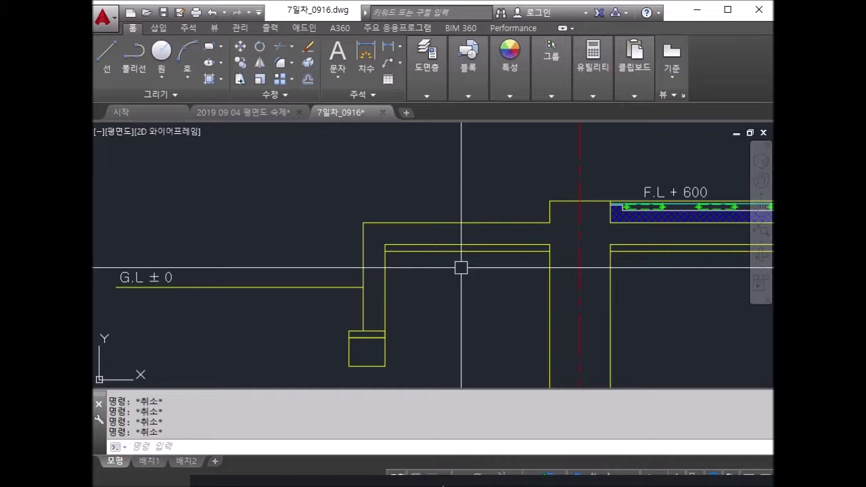
key(Return)
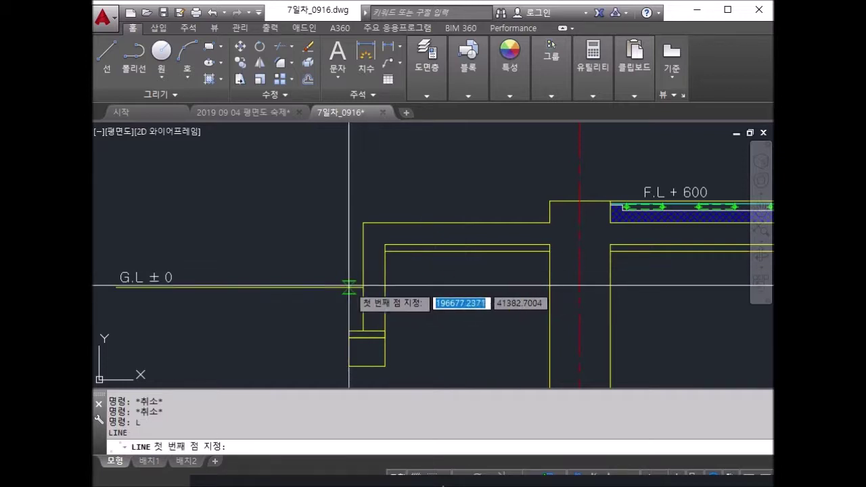
click(363, 288)
click(549, 287)
key(Escape)
click(426, 290)
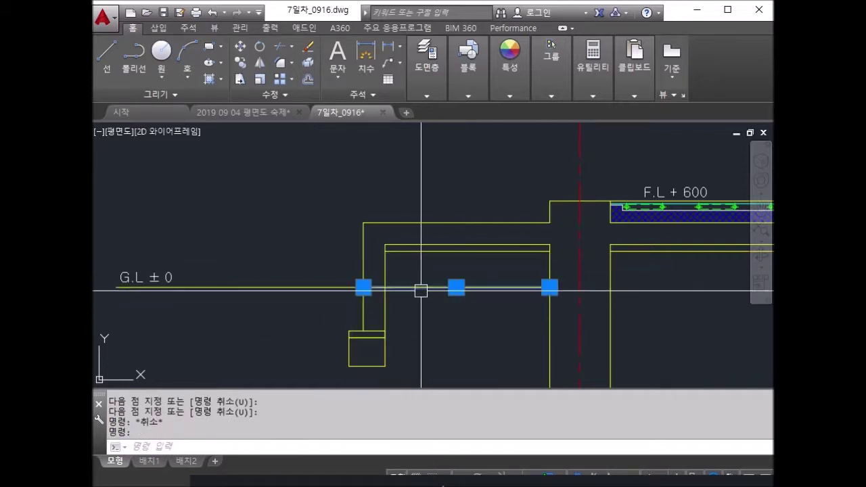
click(363, 288)
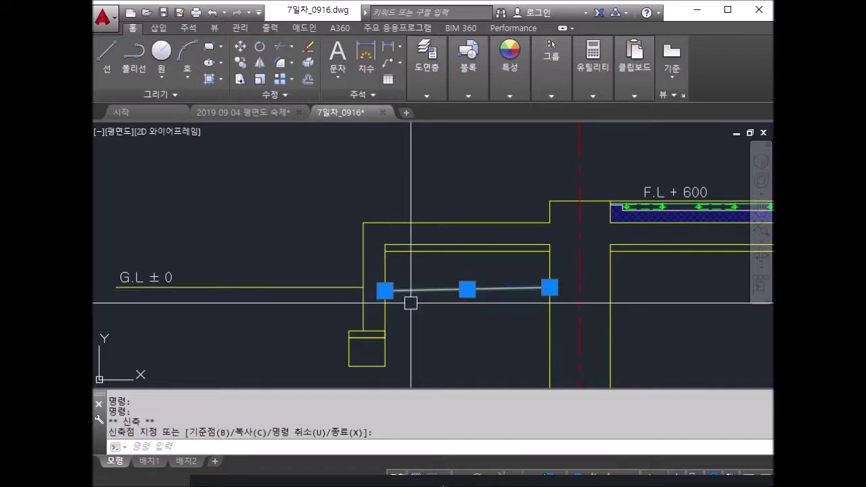
text(u)
key(Return)
click(363, 288)
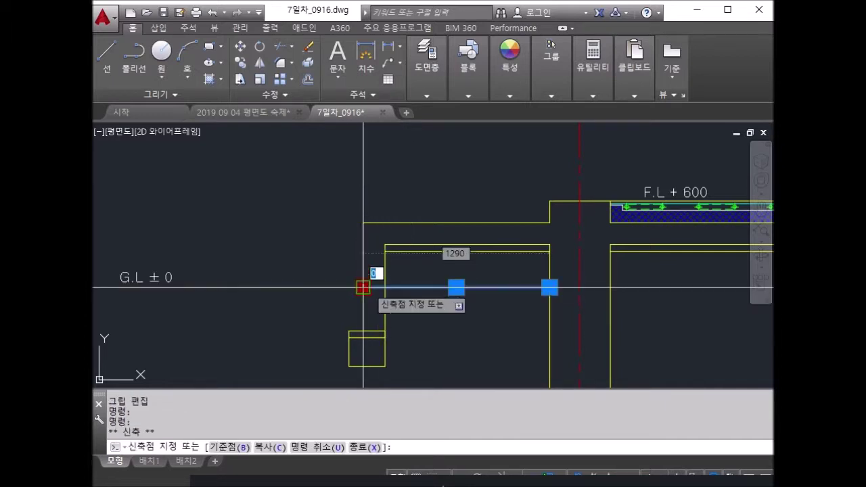
click(385, 288)
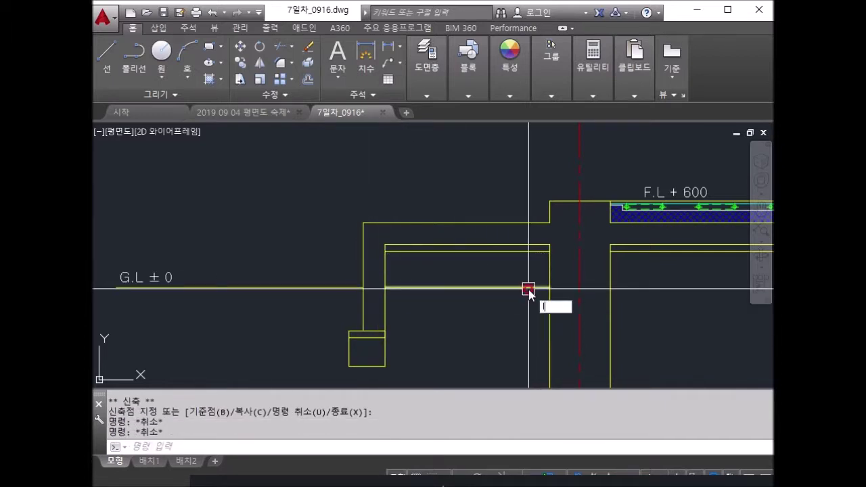
Draw two diagonal lines forming an X between the left wall and first column
text(l)
key(Return)
click(549, 245)
click(385, 287)
key(Return)
key(Return)
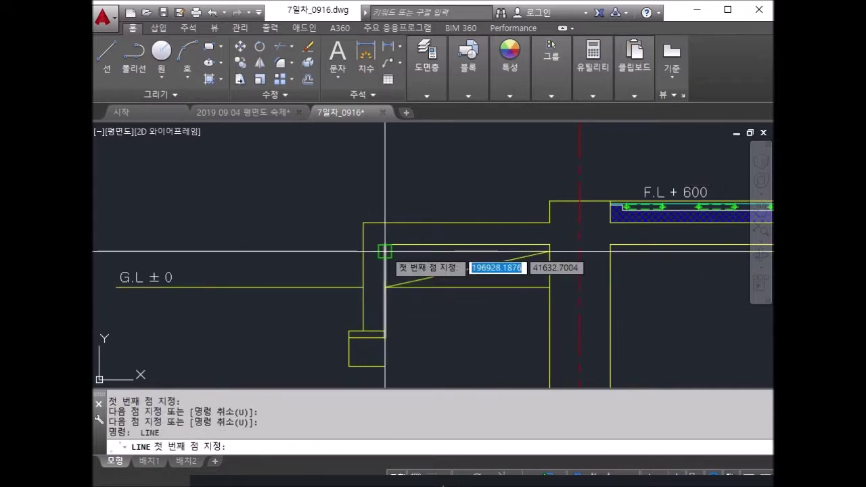
click(385, 251)
click(550, 287)
key(Escape)
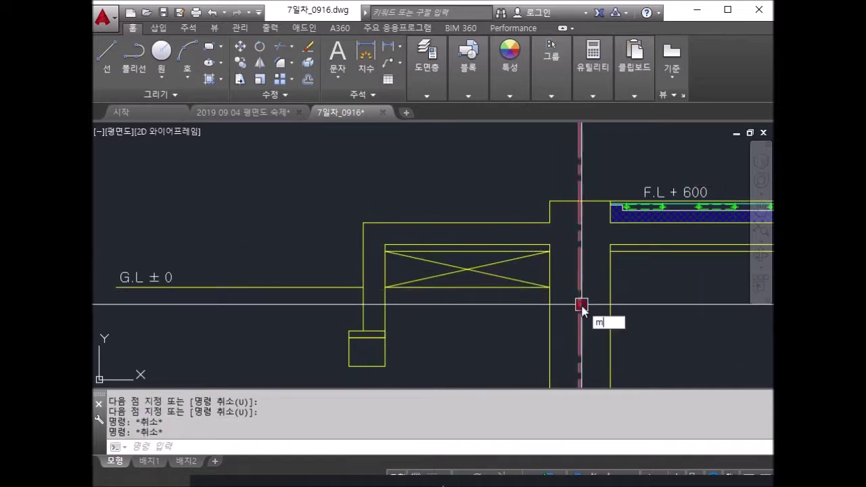
Make the X lines red by matching properties from the red axis line
text(a)
key(Return)
click(580, 283)
click(549, 274)
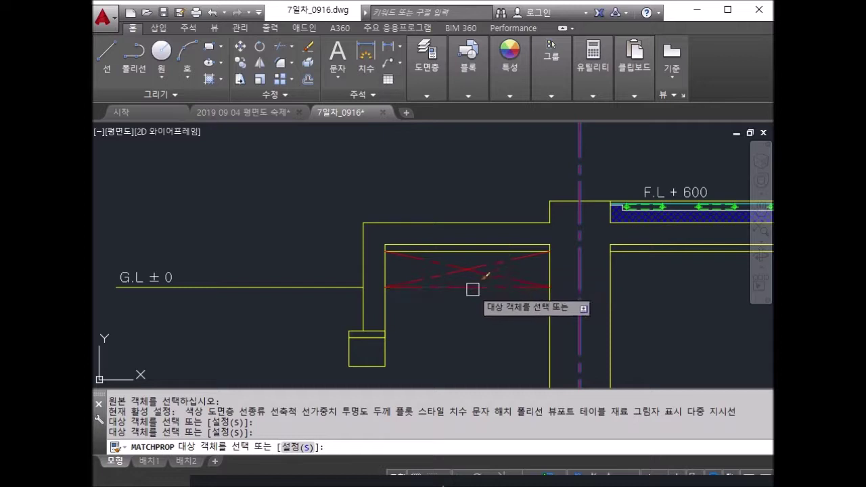
scroll(472, 289, down, 3)
scroll(454, 296, down, 2)
key(Escape)
middle_drag(458, 296, 248, 278)
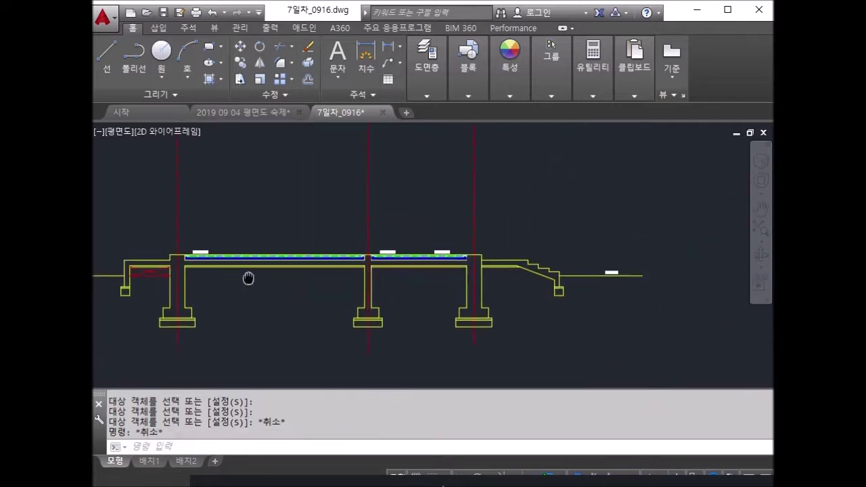
Draw a ground-level line from the right side to the last column face
scroll(538, 282, up, 4)
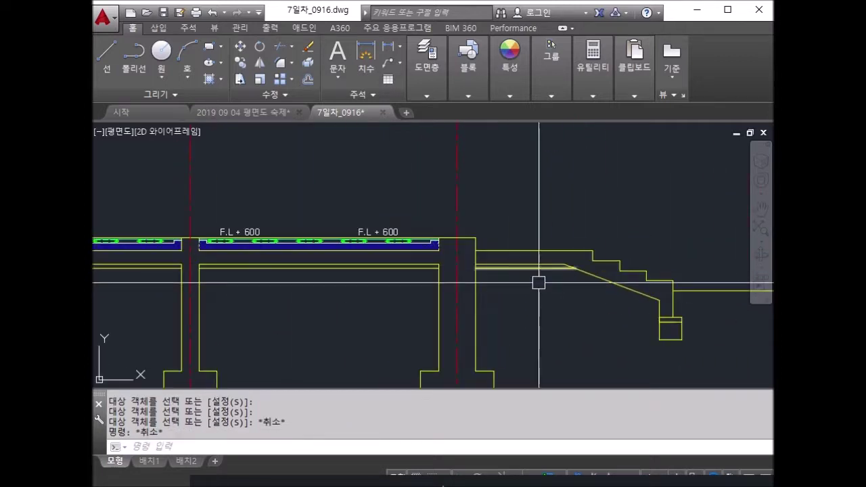
text(l)
key(Return)
click(673, 291)
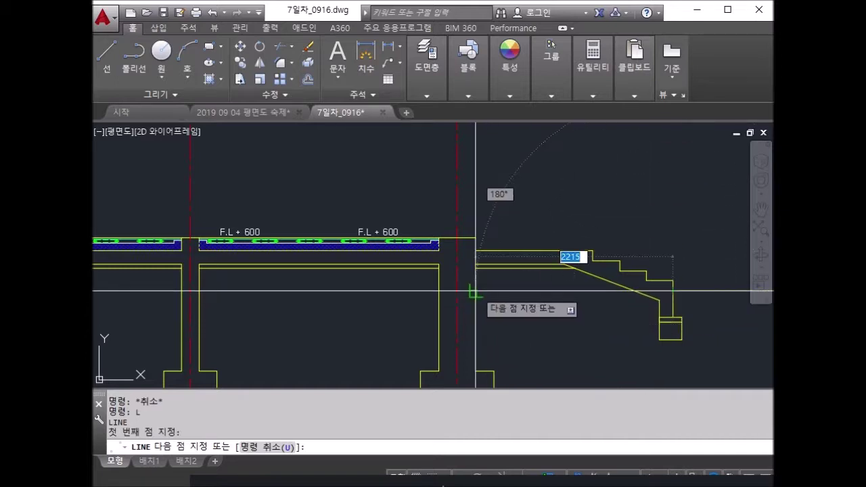
click(476, 291)
key(Return)
Draw two diagonals from the column corner forming an X under the stair
key(Return)
click(475, 291)
click(574, 269)
key(Return)
key(Return)
click(475, 291)
click(635, 291)
Give the stair lines the red centerline style by matching its properties
key(Return)
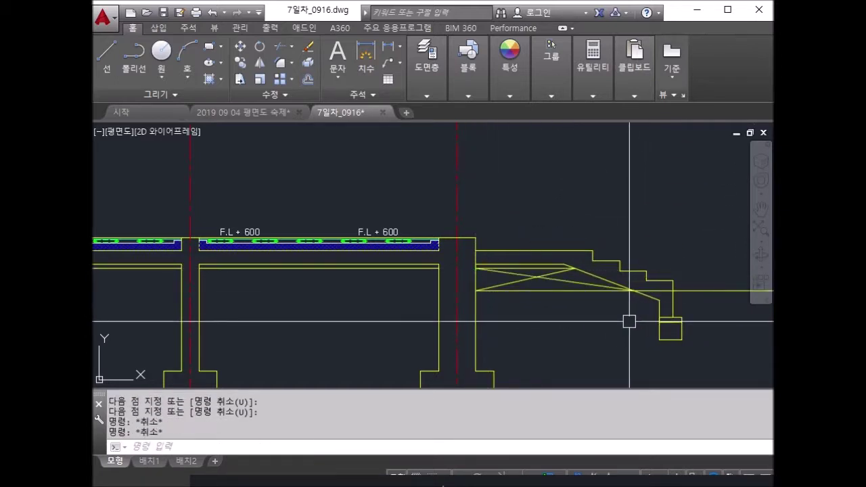
scroll(652, 303, up, 1)
text(tr)
key(Return)
key(Return)
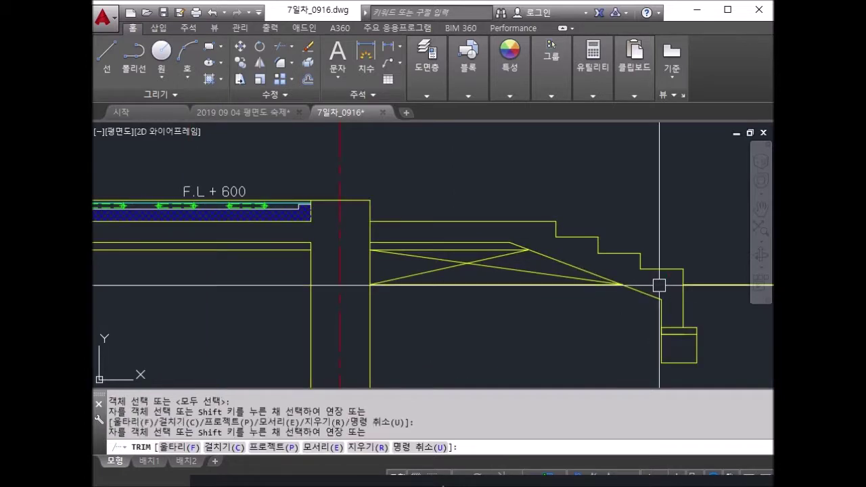
Begin an offset with a distance of 200
key(Return)
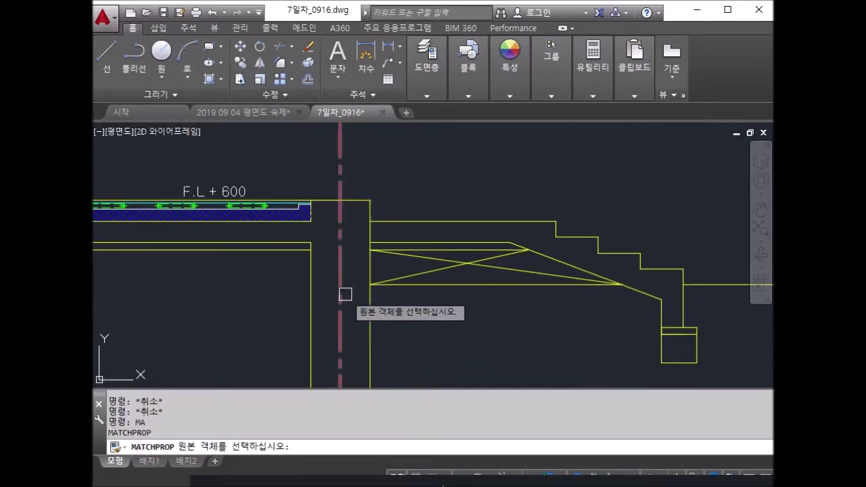
click(340, 291)
click(482, 297)
click(449, 264)
scroll(434, 292, down, 4)
mouse_move(434, 293)
middle_down()
mouse_move(391, 277)
mouse_move(451, 271)
middle_up()
key(Escape)
text(o)
key(Return)
text(2)
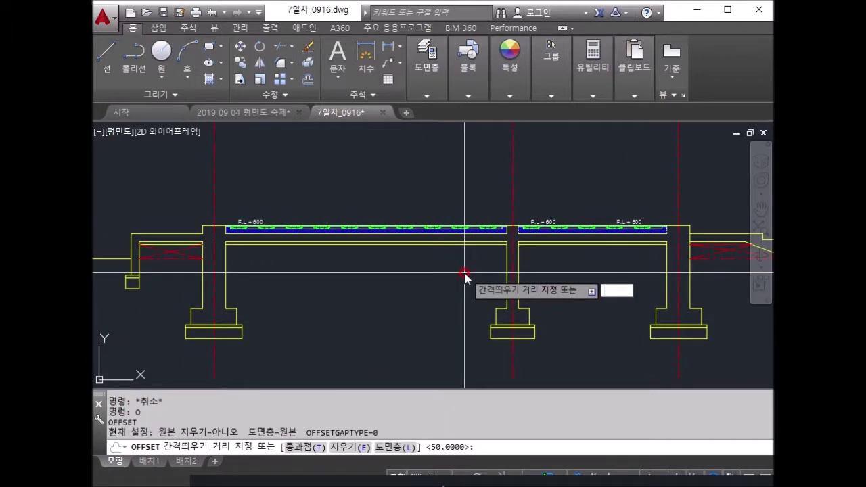
Offset the left and right beam lines 200 downward
key(Return)
scroll(485, 336, up, 5)
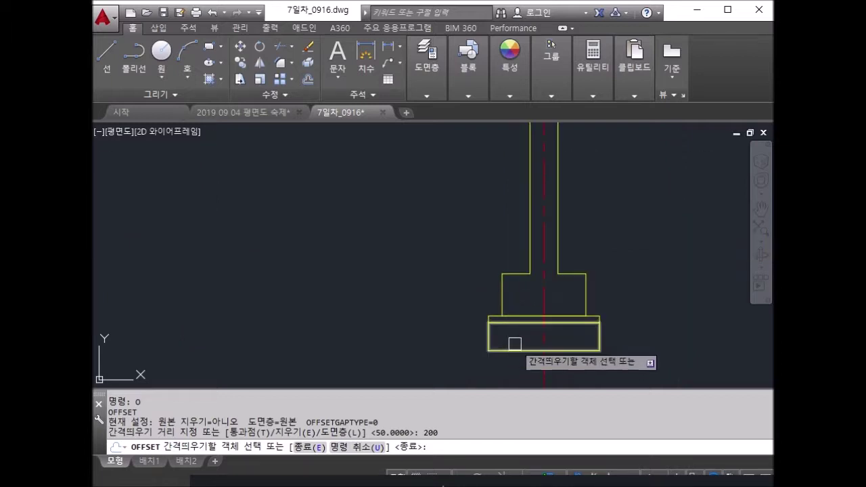
scroll(399, 230, down, 5)
click(379, 181)
click(526, 188)
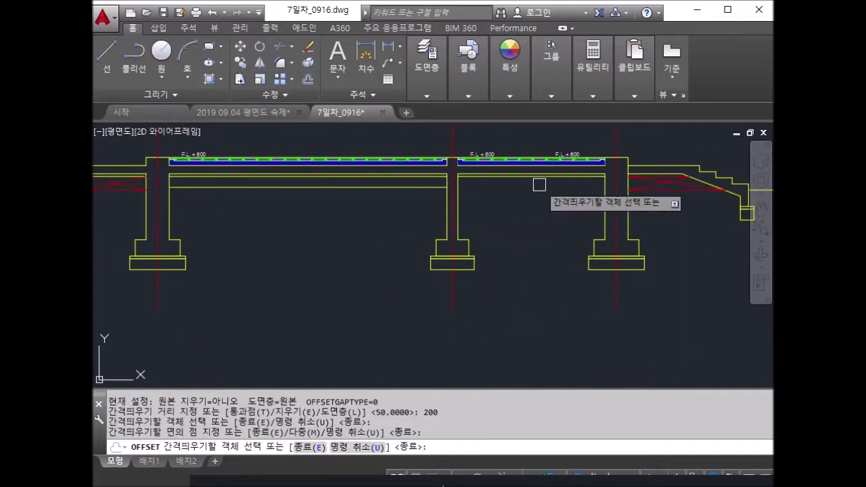
click(549, 177)
click(549, 199)
scroll(472, 209, down, 2)
scroll(464, 197, up, 4)
mouse_move(464, 197)
middle_down()
mouse_move(538, 225)
mouse_move(518, 251)
mouse_move(321, 274)
middle_up()
scroll(501, 256, down, 2)
key(Escape)
key(Escape)
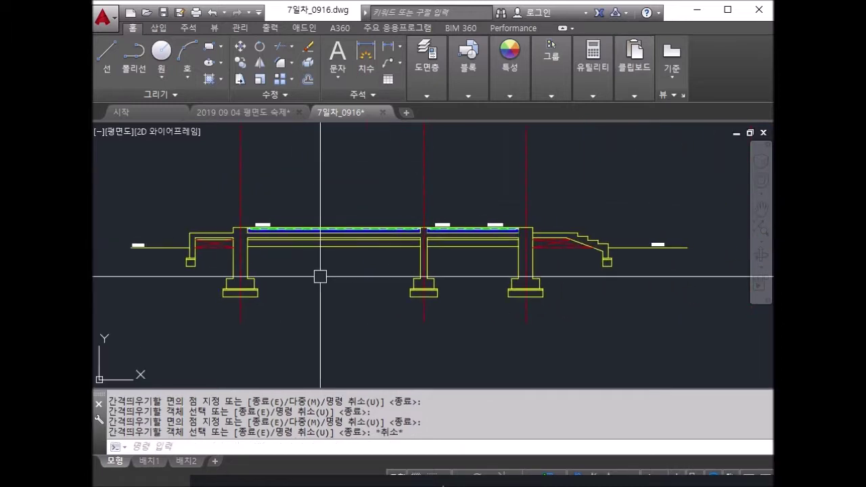
Set 해칭선 as the current layer from the layer dropdown
key(Escape)
key(Escape)
click(426, 95)
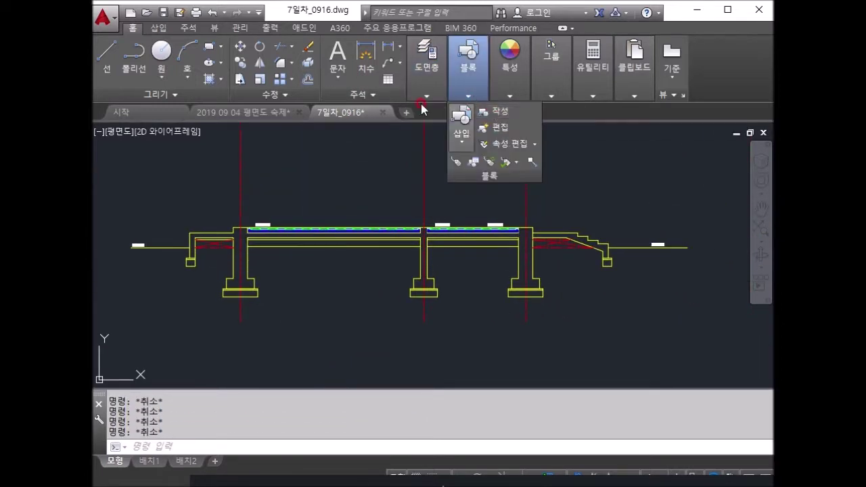
click(485, 111)
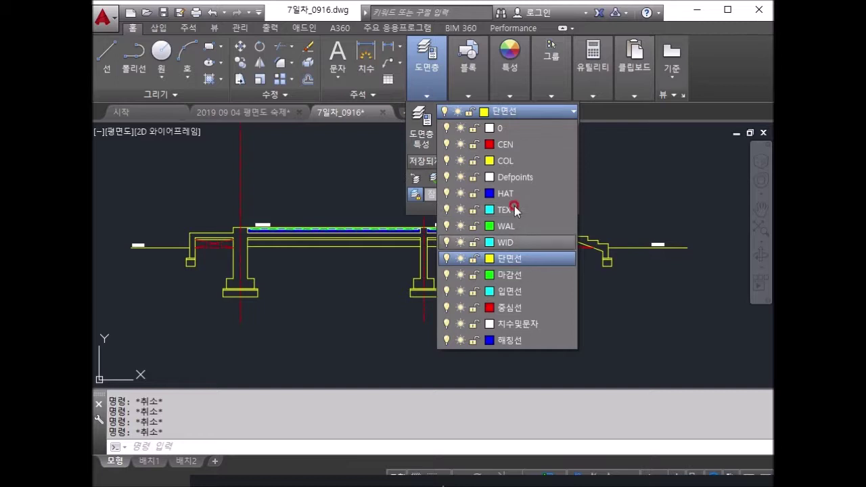
click(509, 346)
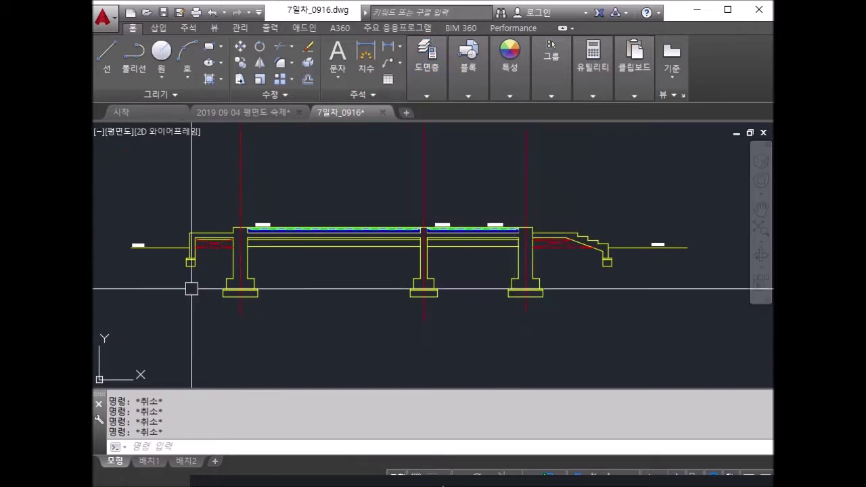
scroll(192, 286, up, 5)
mouse_move(478, 257)
middle_down()
mouse_move(425, 188)
mouse_move(445, 200)
middle_up()
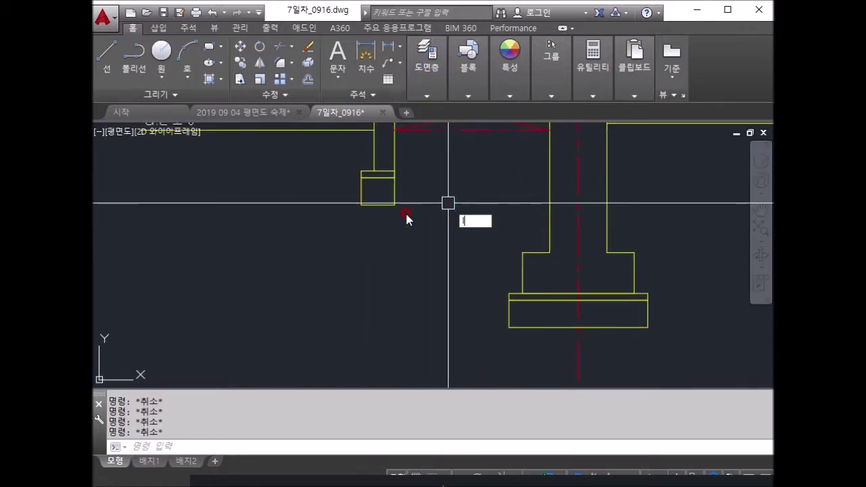
Draw a blue diagonal line with short end ticks across the small left footing
text(l)
key(Return)
scroll(379, 200, up, 4)
click(418, 149)
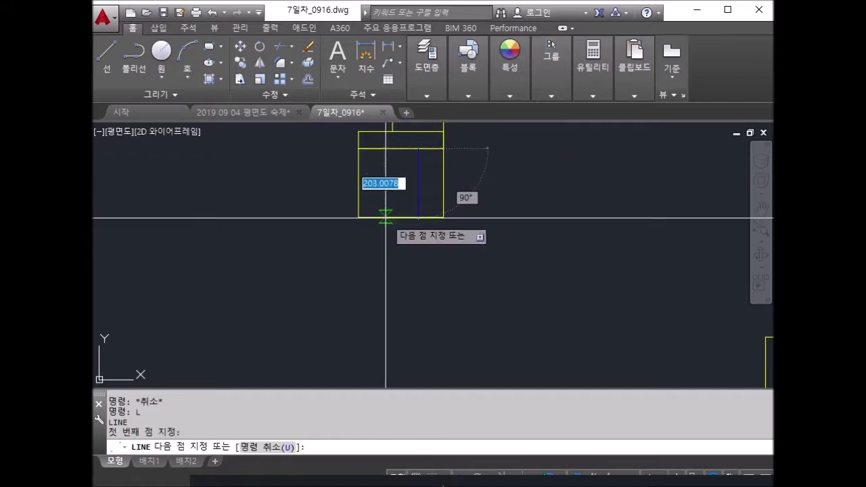
click(386, 218)
key(Return)
scroll(392, 219, up, 3)
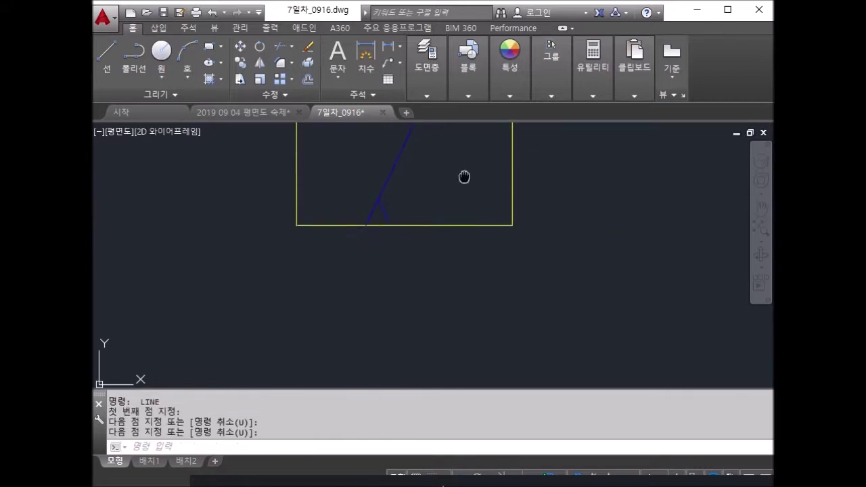
middle_drag(464, 176, 459, 323)
key(Return)
click(429, 203)
key(Escape)
Move the short end ticks onto layer 0
click(426, 211)
click(428, 95)
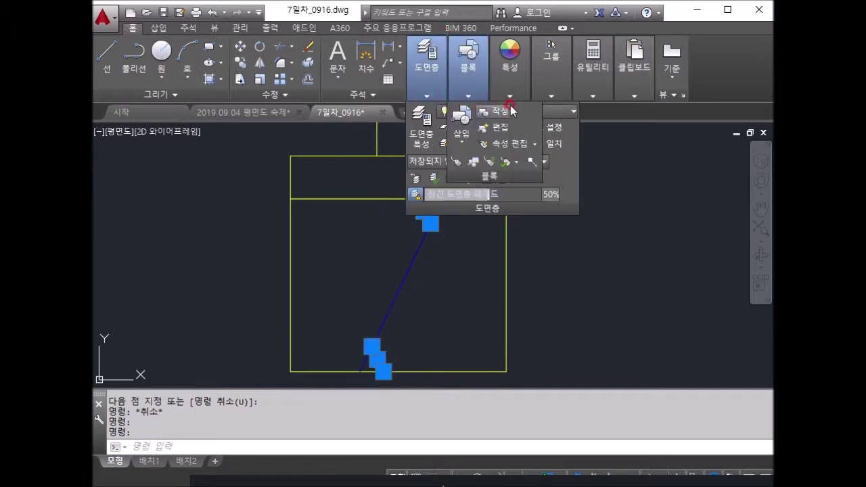
click(541, 112)
click(518, 130)
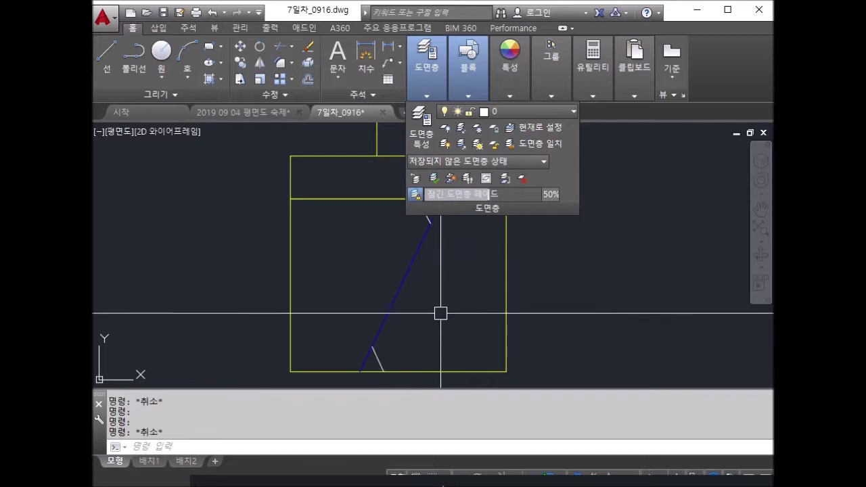
key(Escape)
click(325, 178)
scroll(444, 325, down, 2)
Copy the three-line slash symbol to several positions inside the footings
click(433, 306)
key(Return)
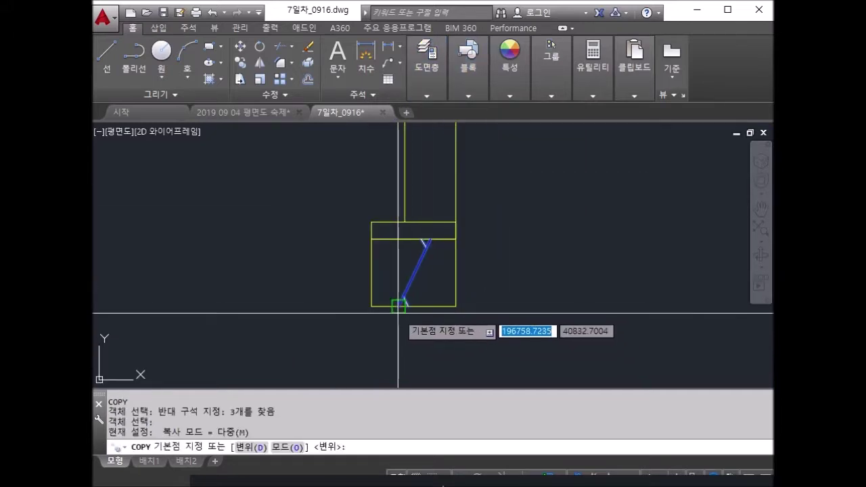
click(399, 313)
scroll(447, 314, down, 1)
scroll(481, 284, down, 2)
scroll(447, 288, up, 1)
scroll(468, 335, up, 4)
click(467, 334)
click(519, 333)
click(573, 333)
scroll(633, 294, down, 5)
scroll(609, 294, up, 1)
scroll(603, 271, up, 2)
click(624, 276)
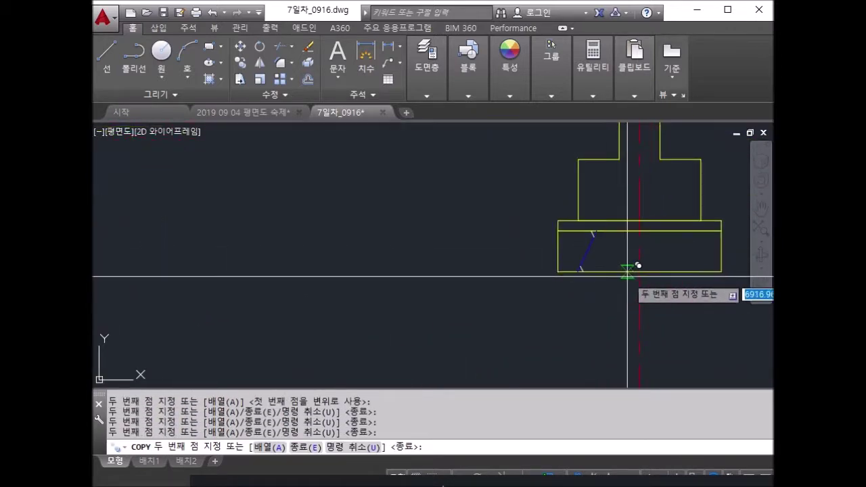
click(634, 272)
scroll(699, 271, down, 5)
scroll(474, 284, up, 6)
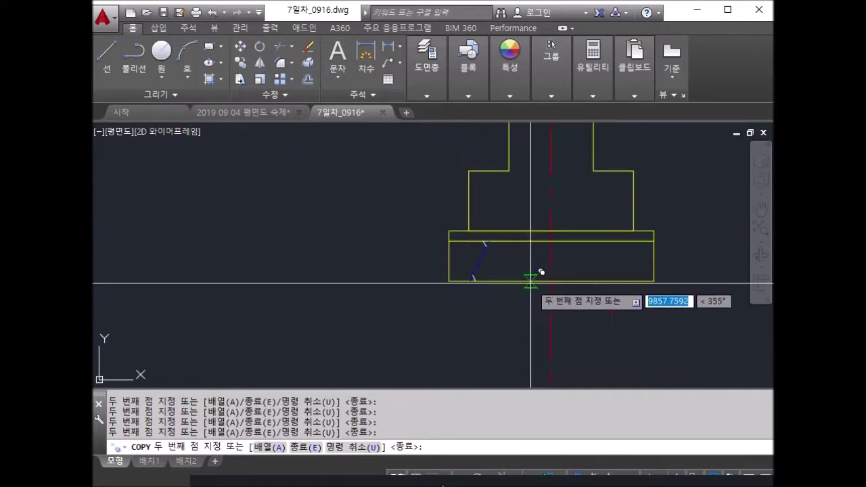
click(606, 278)
Place more slash symbol copies along the band beneath the floor slabs
scroll(582, 281, down, 5)
scroll(386, 273, up, 6)
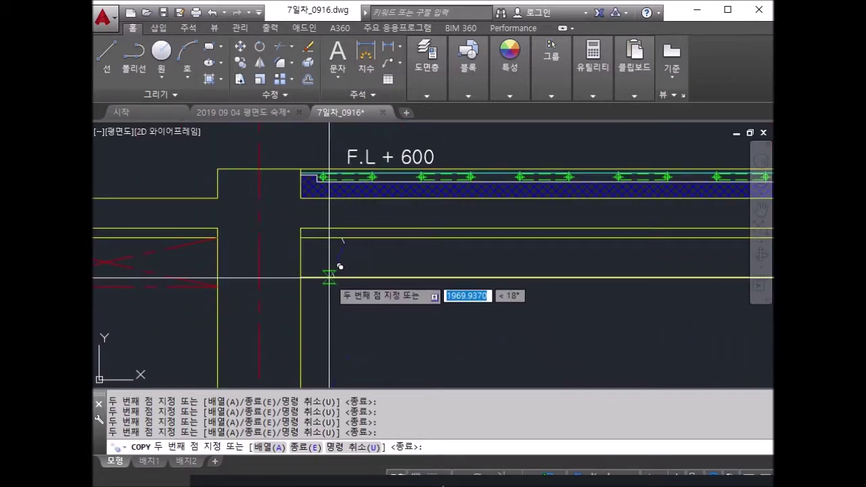
scroll(519, 281, down, 3)
middle_drag(519, 280, 469, 290)
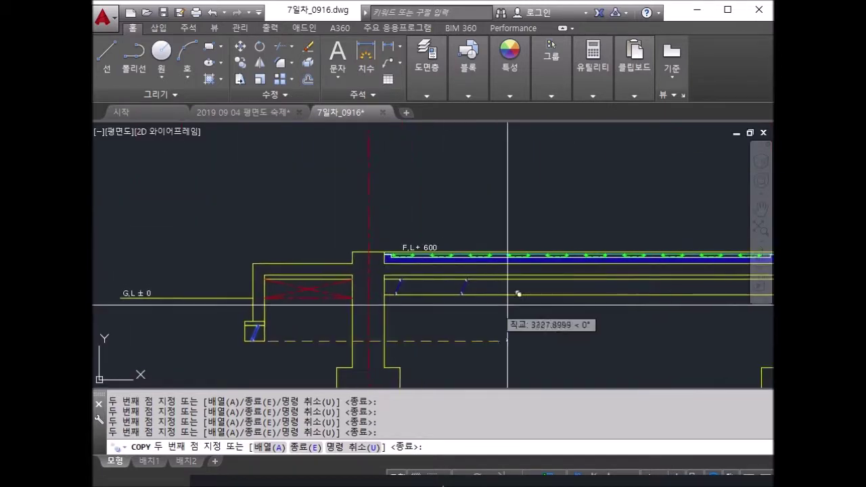
middle_drag(605, 312, 502, 322)
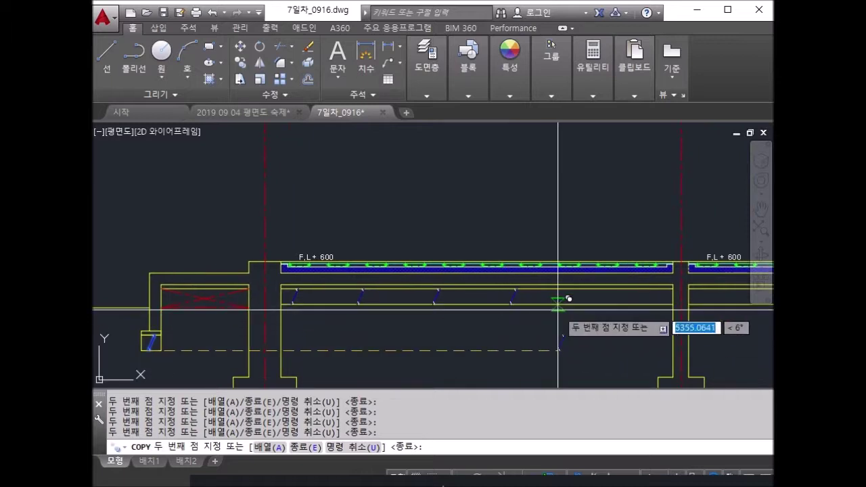
middle_drag(651, 304, 485, 308)
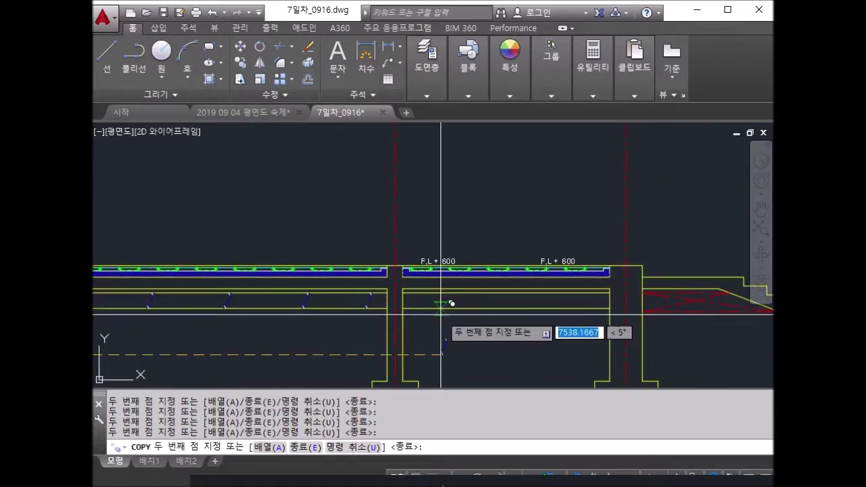
click(475, 308)
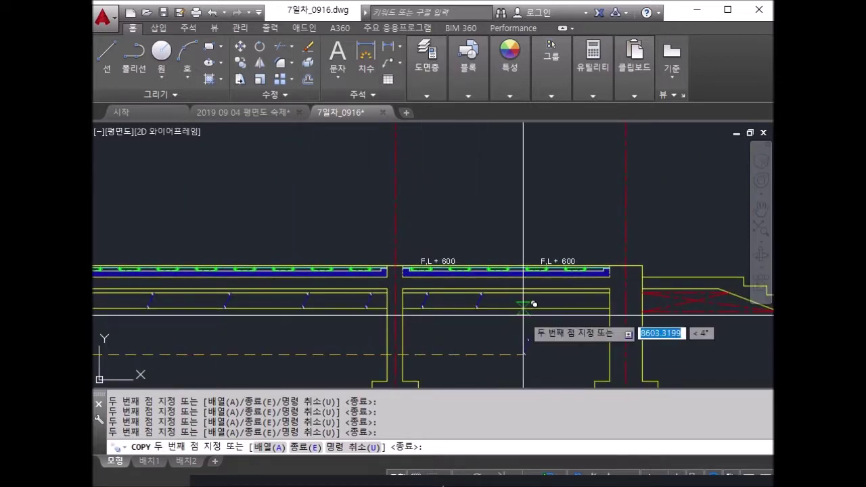
key(Return)
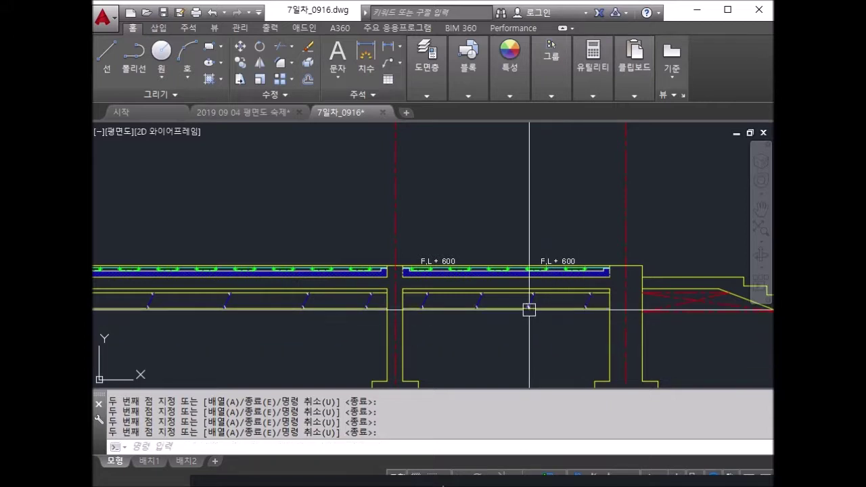
Start the TRIM command
scroll(506, 261, up, 3)
text(t)
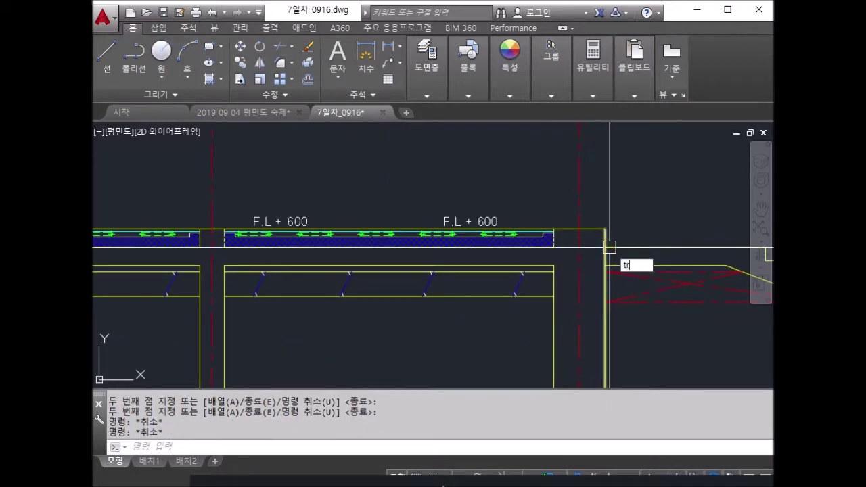
key(Return)
key(Return)
scroll(605, 260, up, 2)
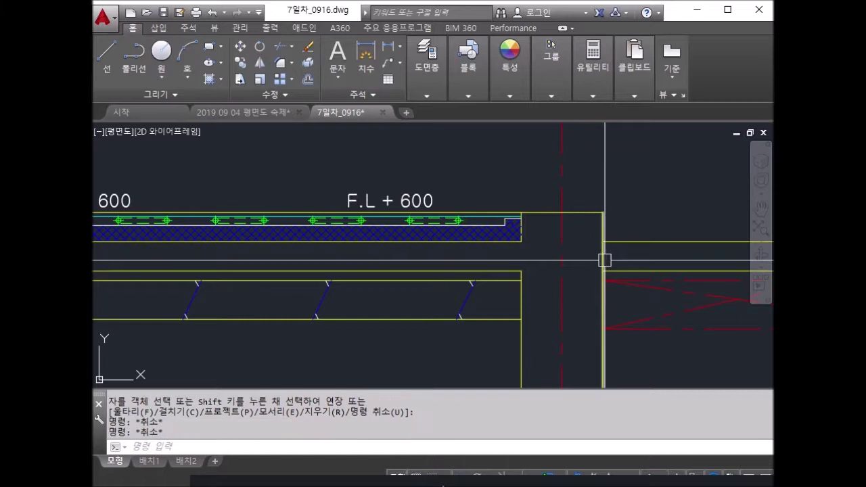
key(Return)
scroll(603, 254, down, 3)
scroll(632, 251, down, 2)
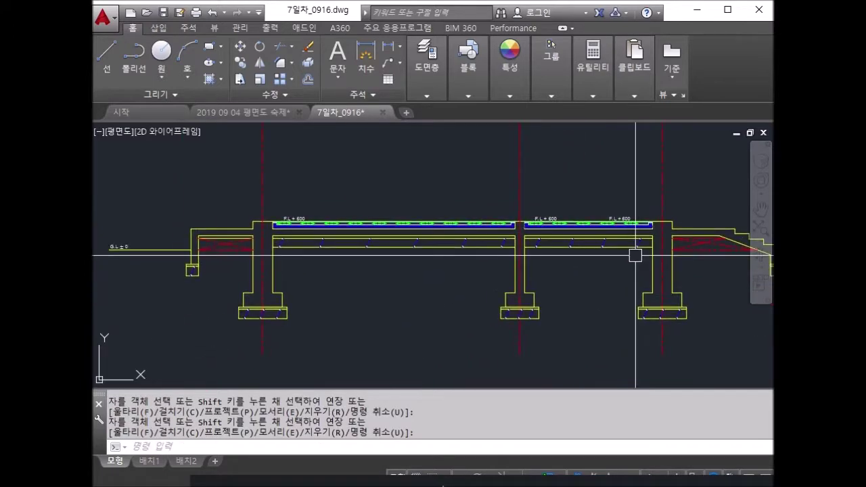
With Ortho off, copy the G.L ± 0 label to a spot above the left terrace
scroll(624, 256, down, 3)
scroll(440, 190, down, 2)
scroll(450, 170, up, 3)
scroll(450, 165, up, 2)
scroll(450, 166, down, 5)
scroll(367, 324, up, 5)
key(Escape)
key(Escape)
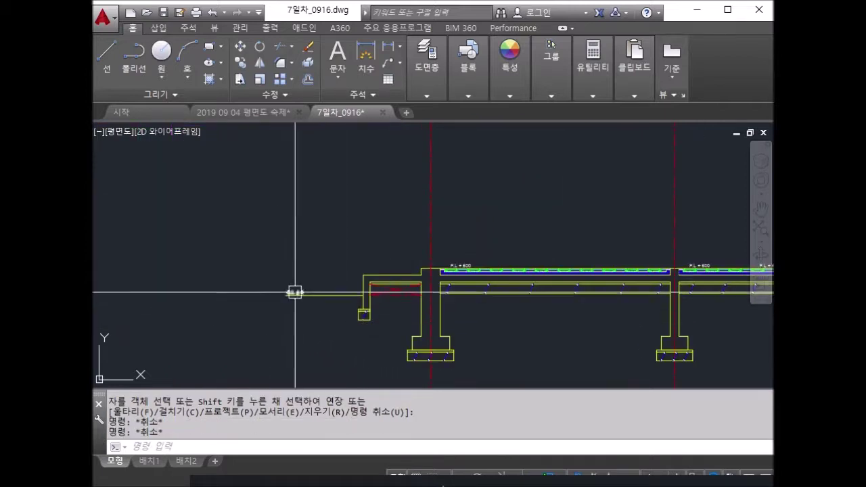
key(Escape)
key(Escape)
scroll(319, 284, up, 2)
key(Return)
scroll(328, 279, up, 3)
click(264, 343)
key(Return)
click(208, 359)
scroll(478, 158, down, 2)
key(F8)
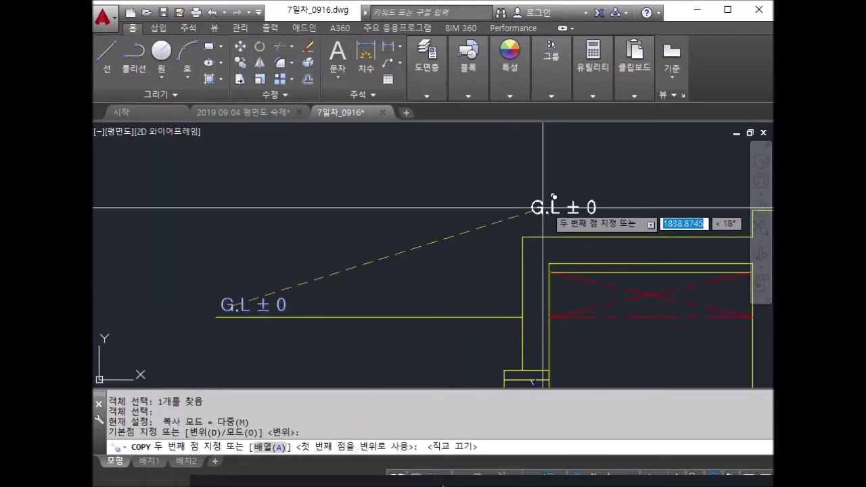
scroll(493, 261, up, 4)
click(439, 198)
key(Escape)
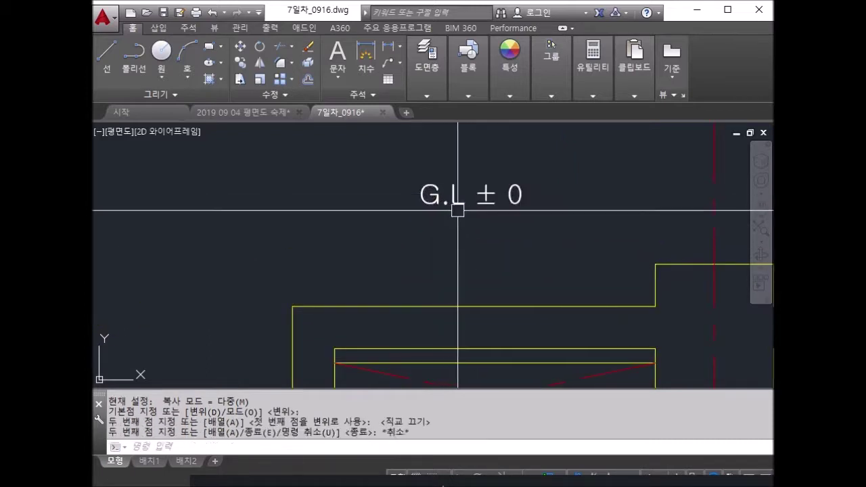
Change the copied label's text to 베란다
double_click(473, 205)
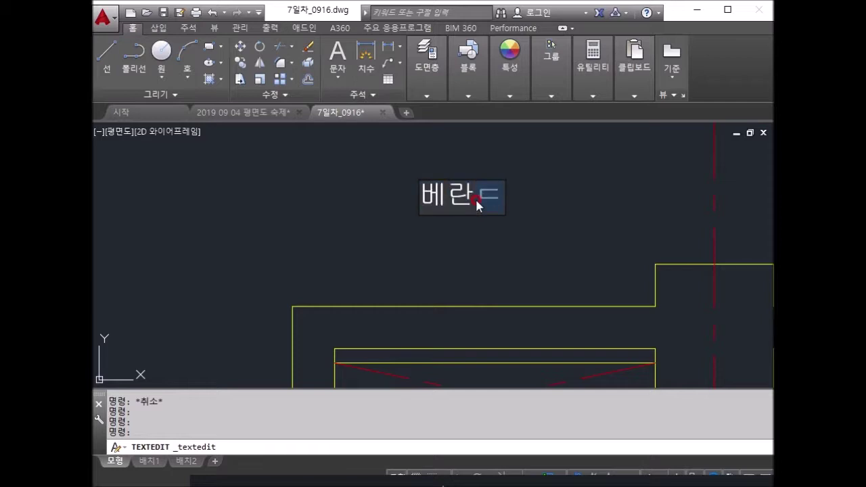
key(Escape)
scroll(487, 221, down, 3)
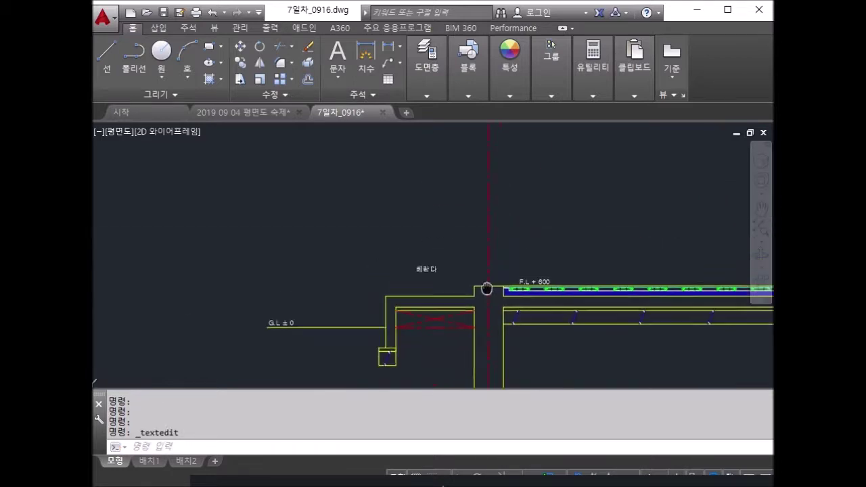
Change the 베란다 label text to 테라스
scroll(410, 344, down, 3)
scroll(423, 163, up, 2)
scroll(423, 163, up, 2)
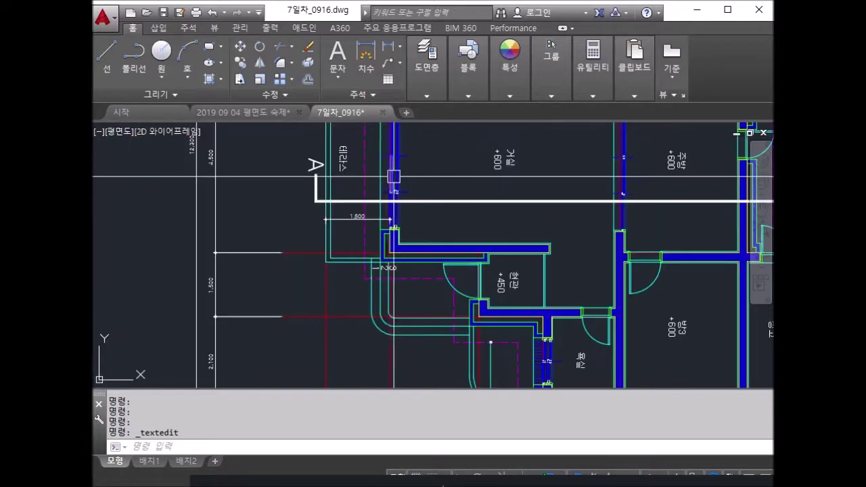
scroll(342, 224, down, 4)
scroll(338, 230, up, 4)
scroll(398, 181, up, 2)
scroll(399, 181, up, 3)
scroll(387, 193, down, 2)
double_click(398, 227)
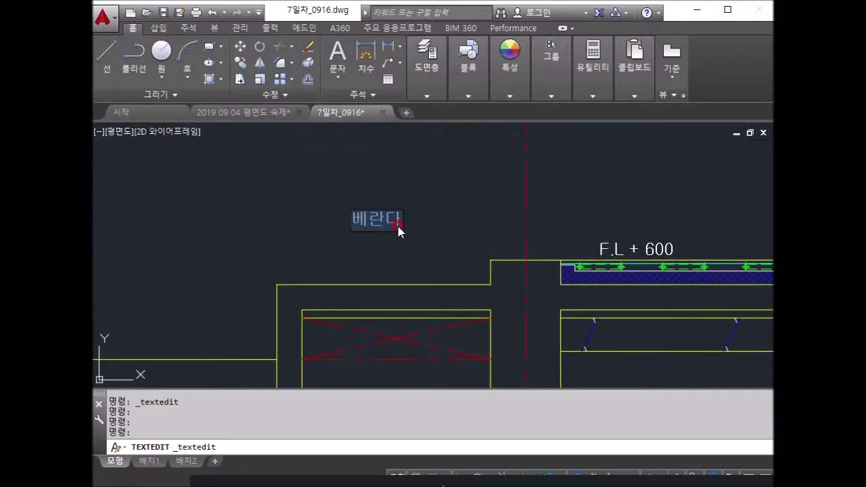
text(테라스)
key(Return)
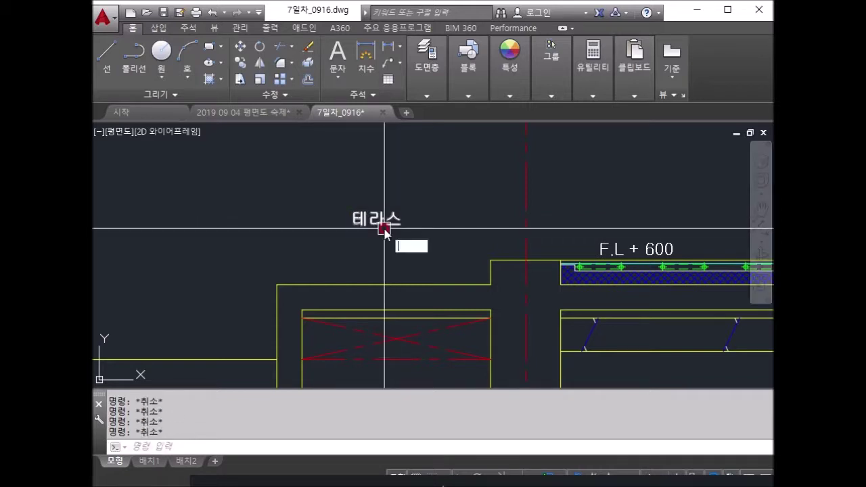
key(Return)
text(s)
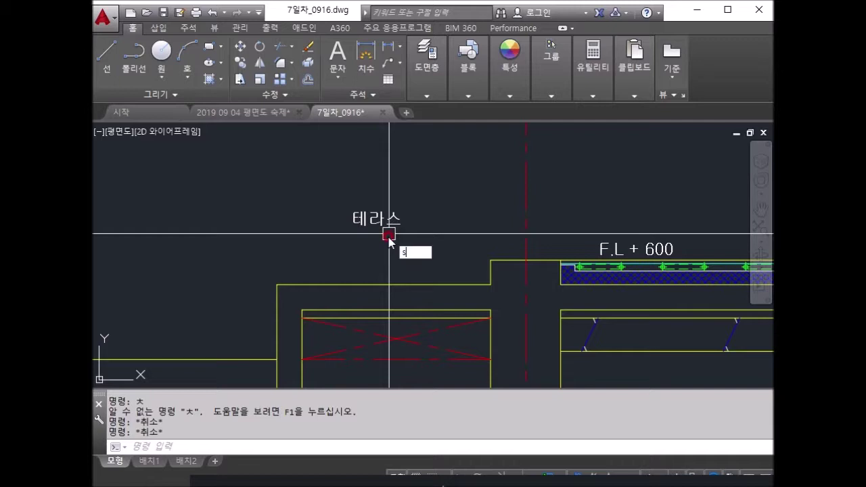
Scale the 테라스 label by a factor of 1.5
text(c)
key(Return)
click(413, 241)
click(354, 212)
key(Return)
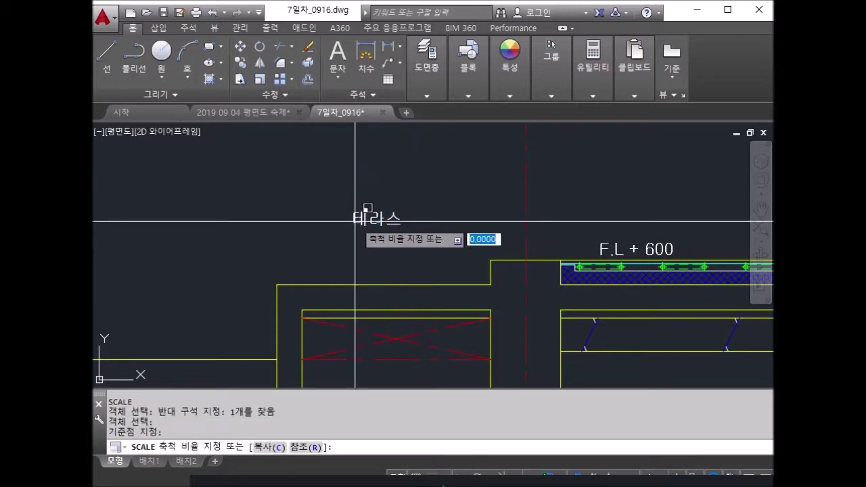
text(1.5)
key(Escape)
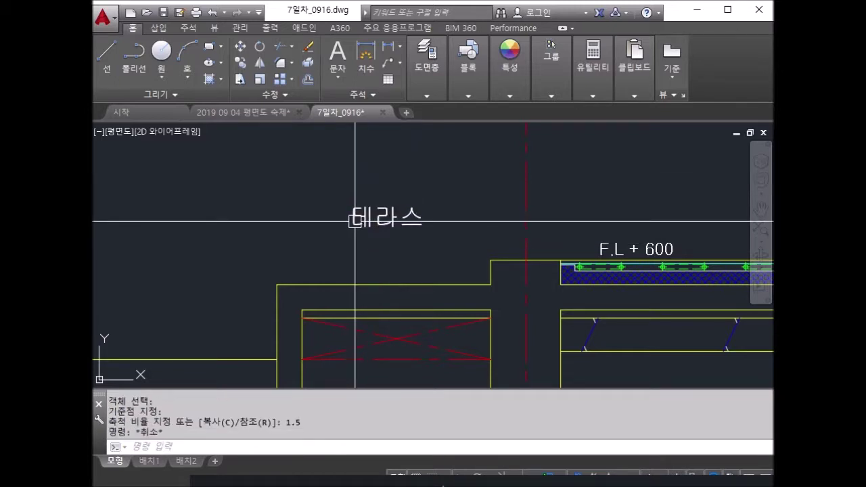
Select the 테라스 label for copying
text(c)
key(Return)
drag(397, 239, 347, 201)
key(Return)
click(347, 203)
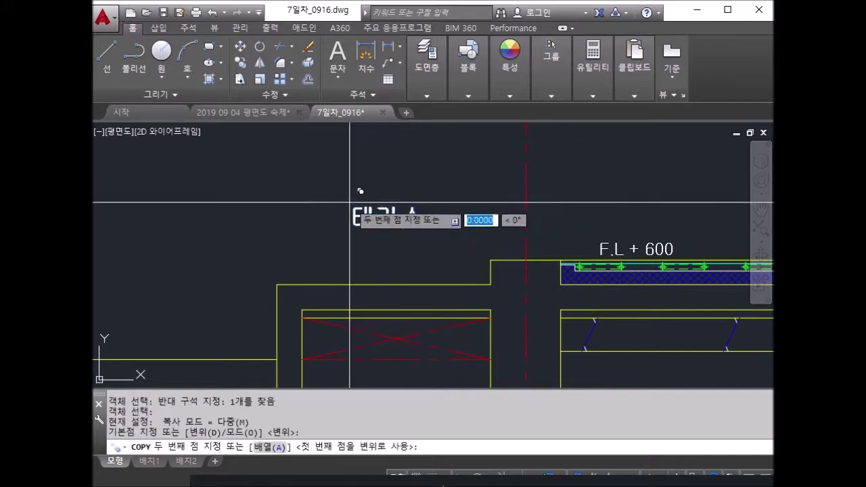
With Ortho on, move the 테라스 label higher above the left slab
middle_drag(502, 209, 111, 261)
scroll(121, 237, down, 4)
key(F8)
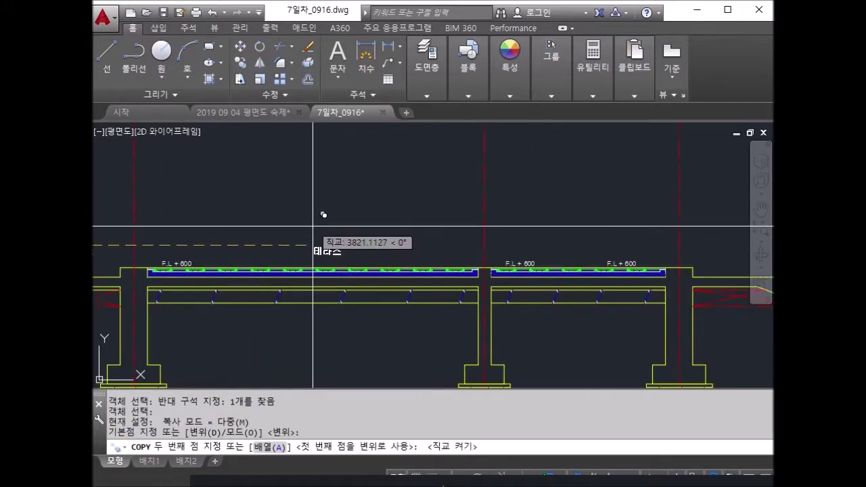
middle_drag(313, 207, 420, 234)
key(Escape)
key(Escape)
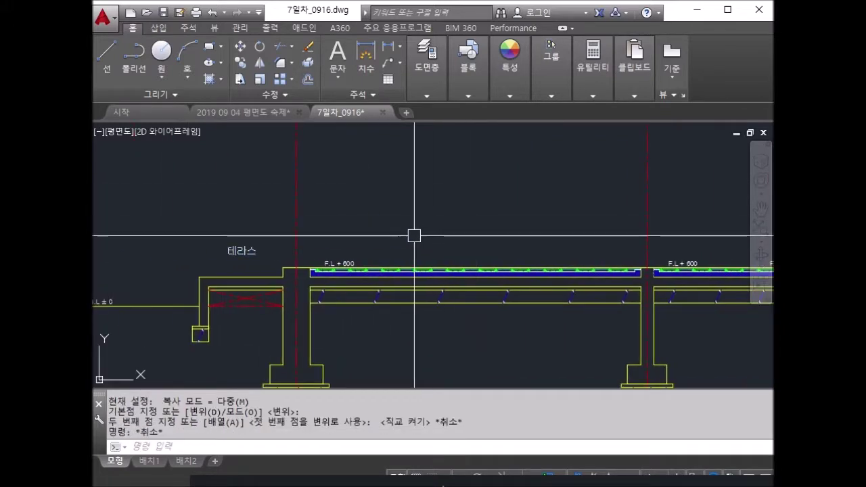
text(m)
key(Return)
click(210, 237)
click(264, 259)
key(Return)
click(509, 252)
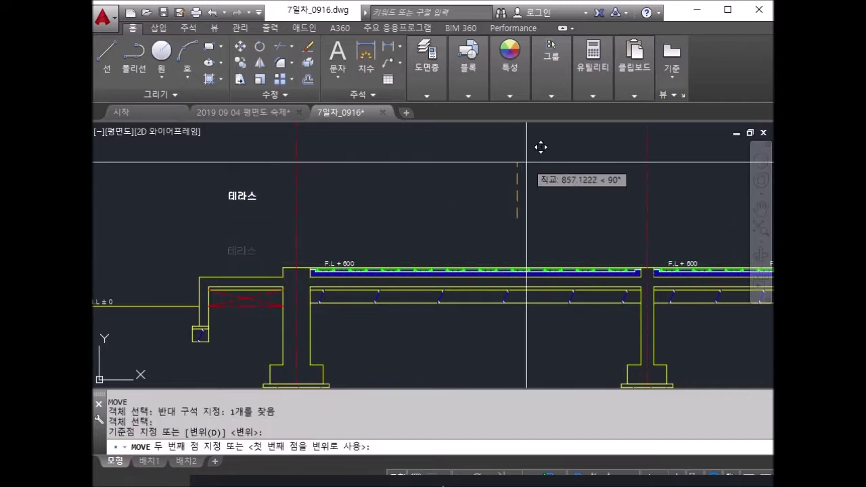
click(430, 199)
key(Escape)
key(Escape)
Copy the 테라스 label above each of the remaining bays, including the right terrace
click(194, 170)
click(295, 211)
key(Return)
click(455, 217)
middle_drag(455, 216, 248, 227)
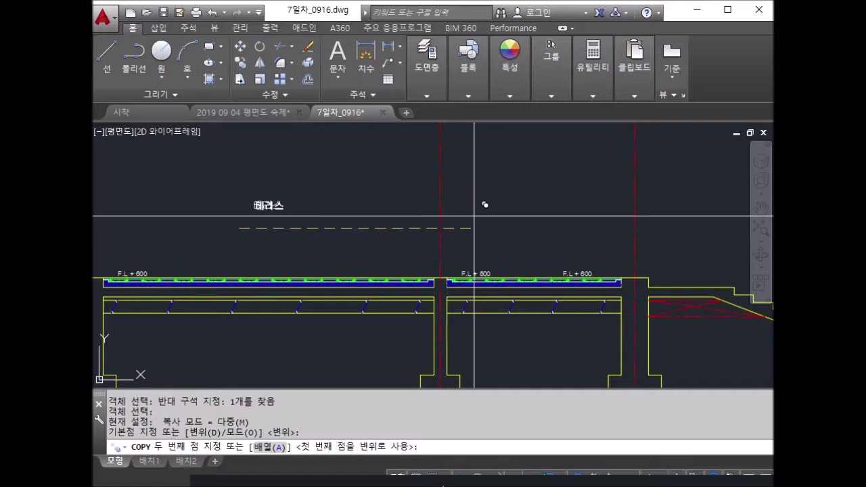
click(748, 215)
middle_drag(748, 215, 504, 254)
click(538, 256)
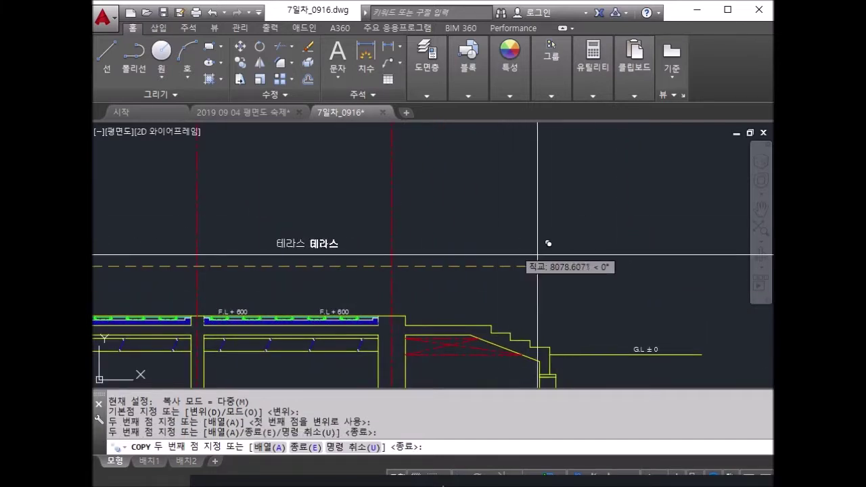
click(667, 263)
middle_drag(667, 263, 619, 243)
key(Return)
Retype the second bay's label as 거실
scroll(481, 278, up, 5)
double_click(403, 200)
key(BackSpace)
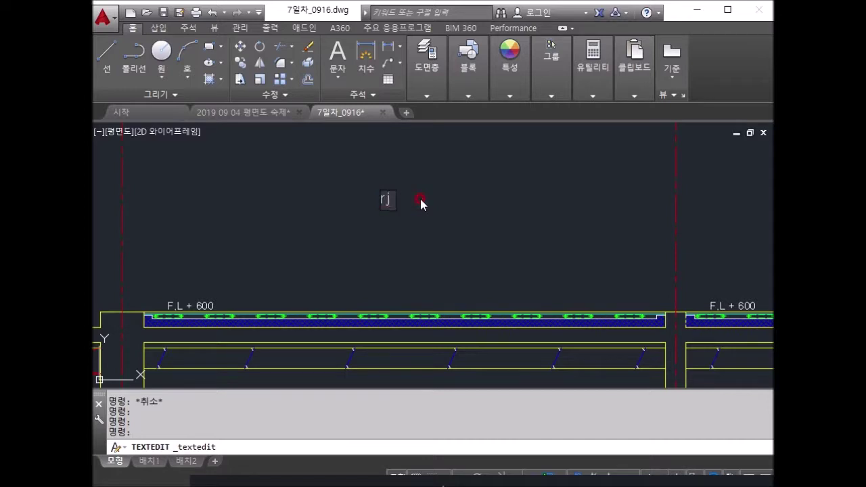
text(거 사)
click(552, 237)
scroll(473, 243, down, 3)
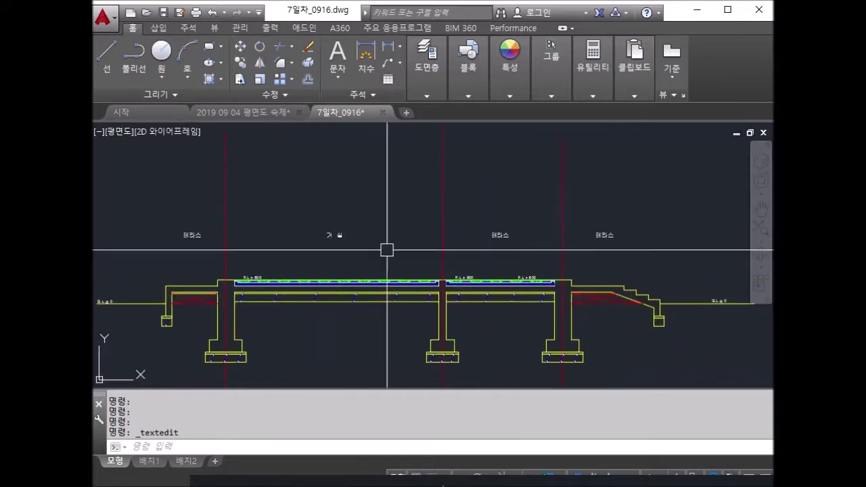
Edit the third bay's 테라스 label to read 주방, then zoom out over the section
scroll(555, 228, up, 3)
double_click(516, 224)
text(주 방)
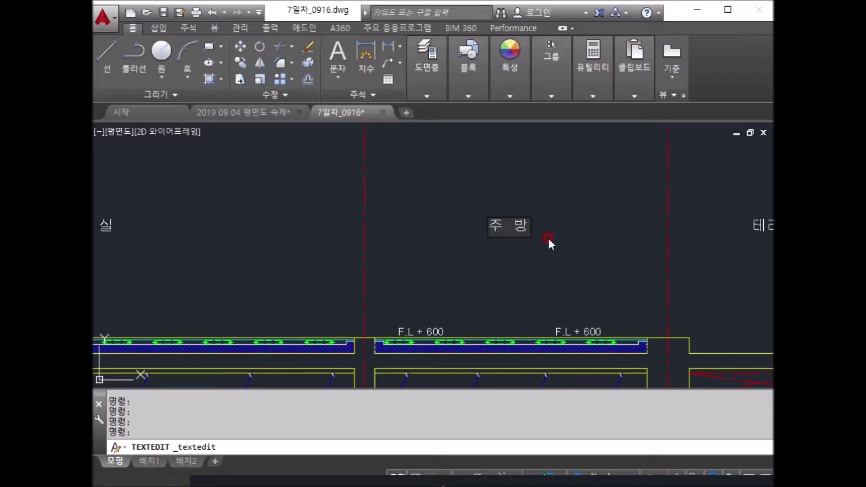
click(674, 216)
scroll(701, 222, down, 2)
scroll(580, 247, down, 1)
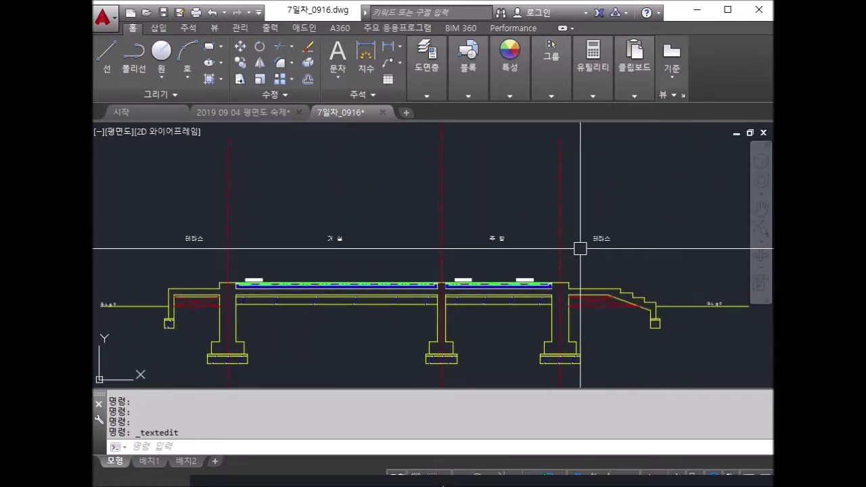
scroll(601, 229, up, 2)
scroll(548, 260, down, 3)
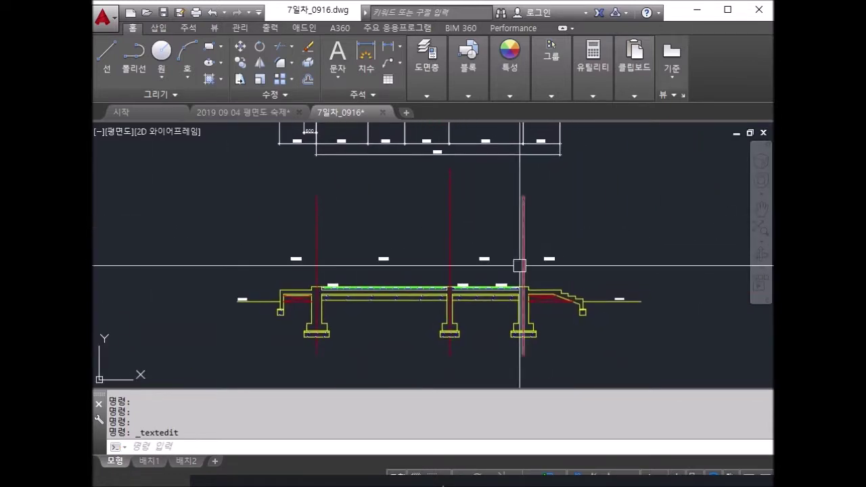
scroll(344, 282, up, 2)
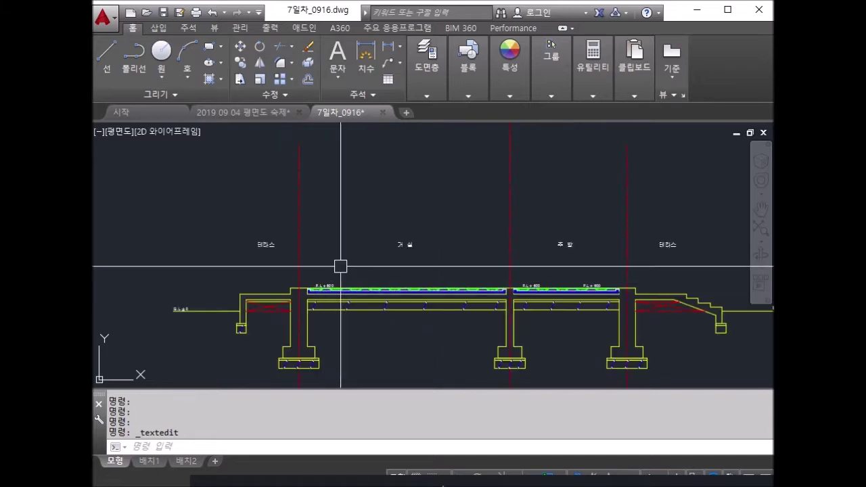
scroll(284, 298, down, 3)
scroll(309, 270, up, 2)
scroll(315, 240, up, 1)
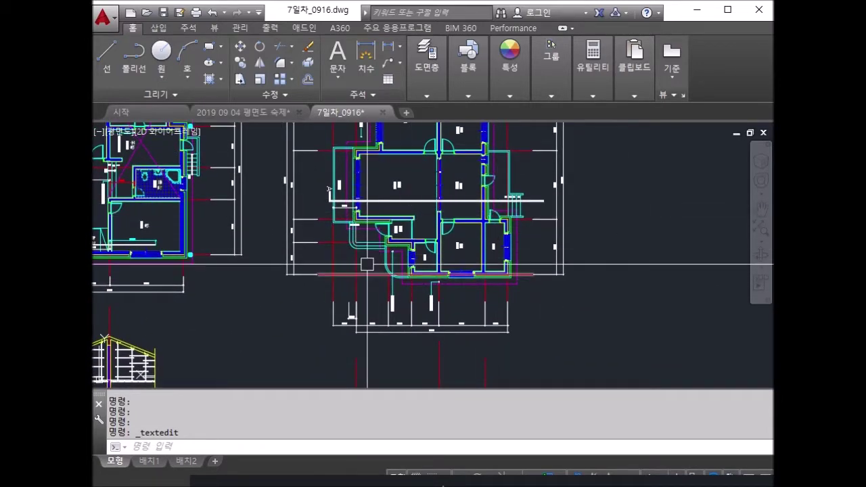
Copy the 테라스 label onto the right-hand terrace of the plan
scroll(342, 196, up, 2)
scroll(364, 194, up, 1)
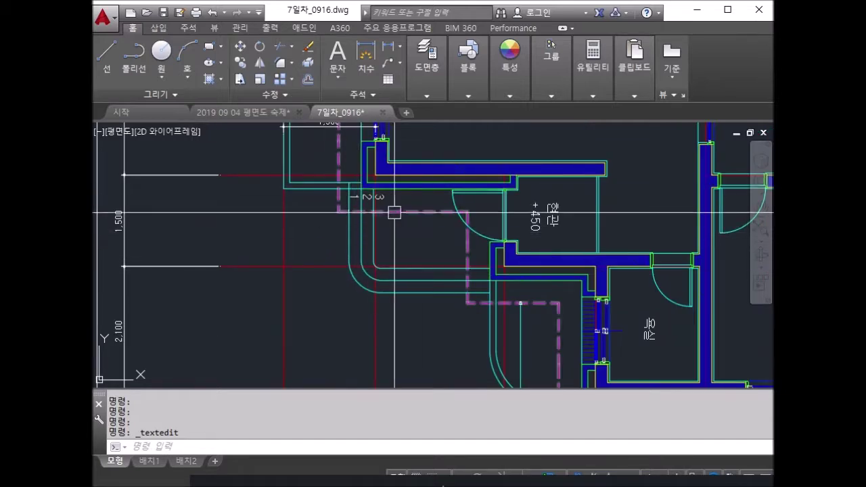
scroll(387, 213, down, 1)
scroll(474, 217, down, 2)
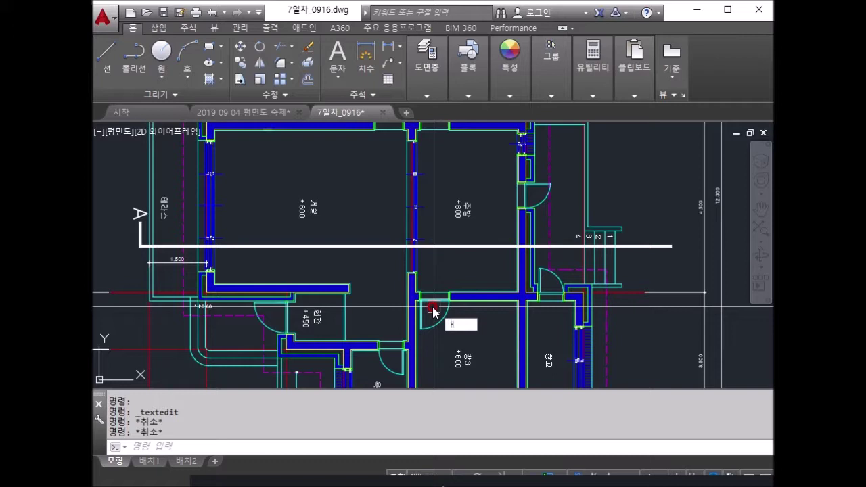
key(Return)
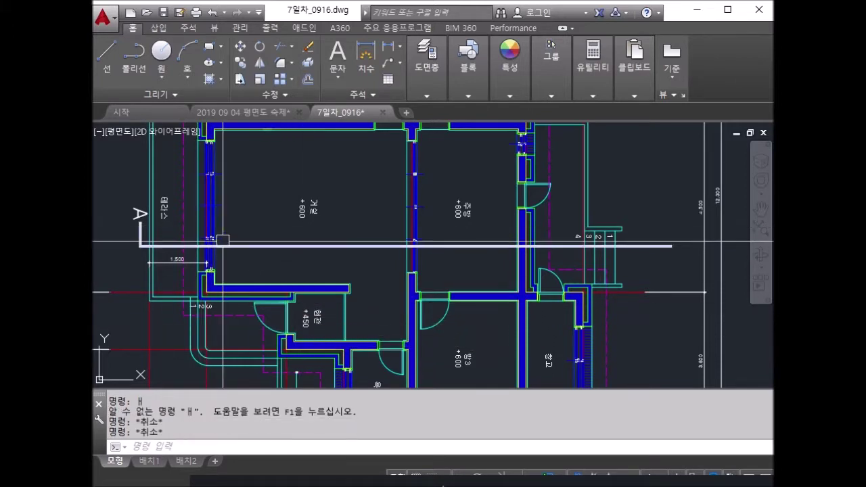
click(241, 253)
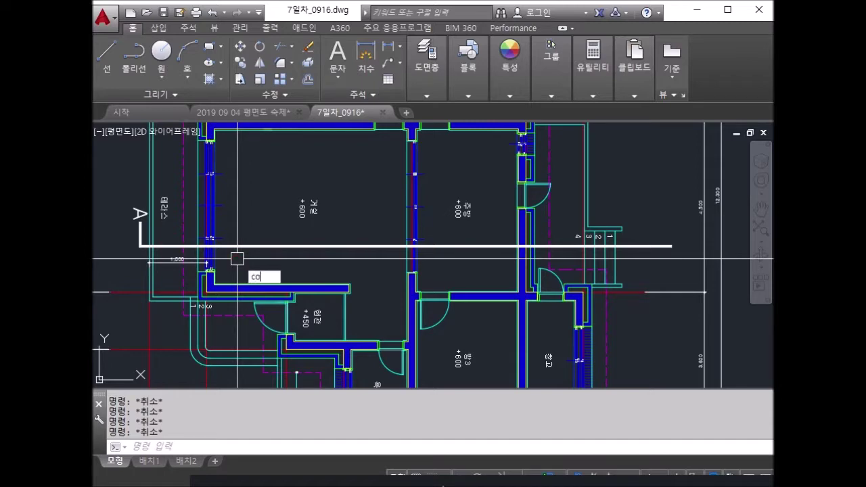
scroll(150, 196, up, 2)
key(Return)
click(180, 251)
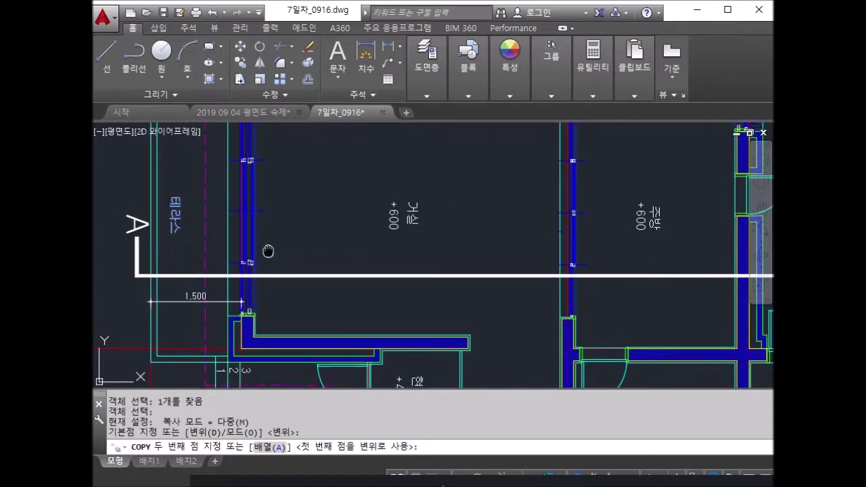
scroll(224, 249, down, 3)
scroll(474, 249, up, 5)
scroll(548, 259, up, 2)
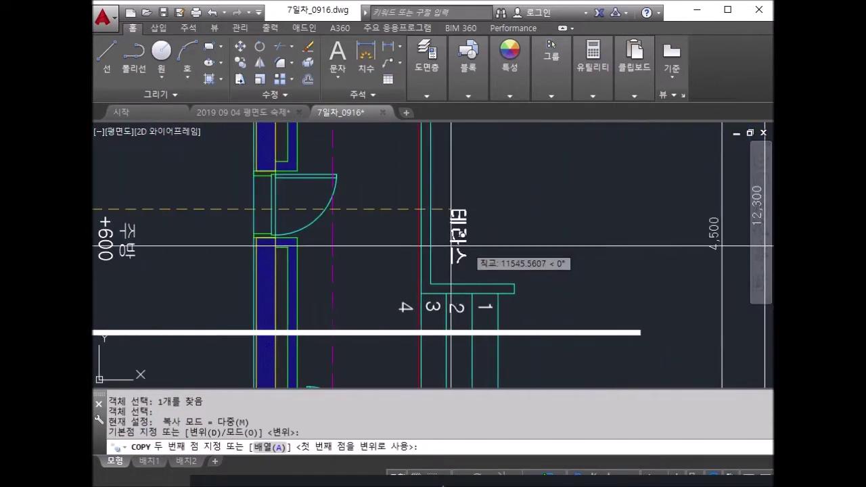
click(291, 234)
scroll(291, 234, down, 4)
scroll(424, 250, up, 3)
scroll(424, 249, down, 3)
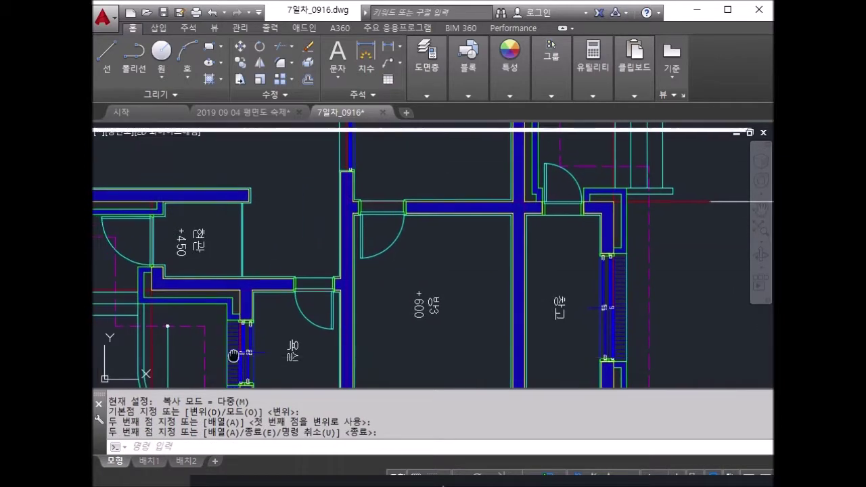
scroll(264, 309, down, 1)
key(Escape)
key(Escape)
key(Escape)
Copy the +450 level text with CO and place it under the new terrace label
text(c)
key(BackSpace)
text(co)
key(Return)
mouse_move(235, 268)
middle_down()
mouse_move(366, 261)
mouse_move(274, 266)
middle_up()
key(Return)
click(351, 257)
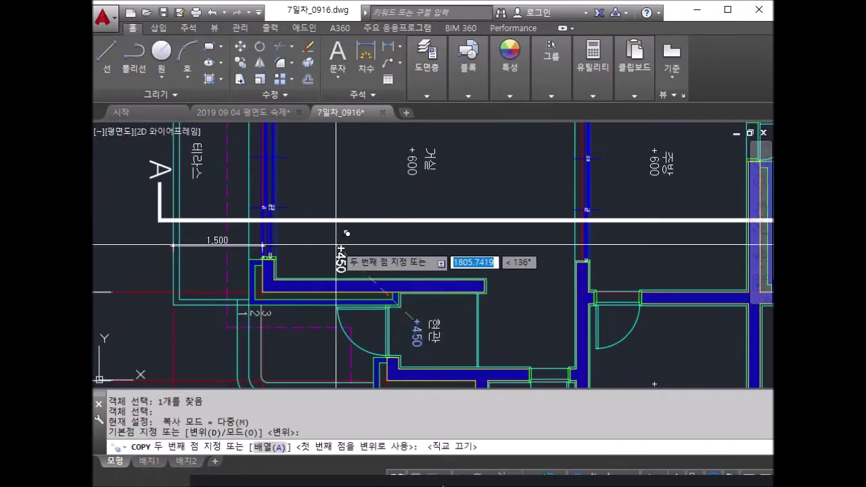
scroll(274, 266, up, 5)
scroll(352, 227, up, 2)
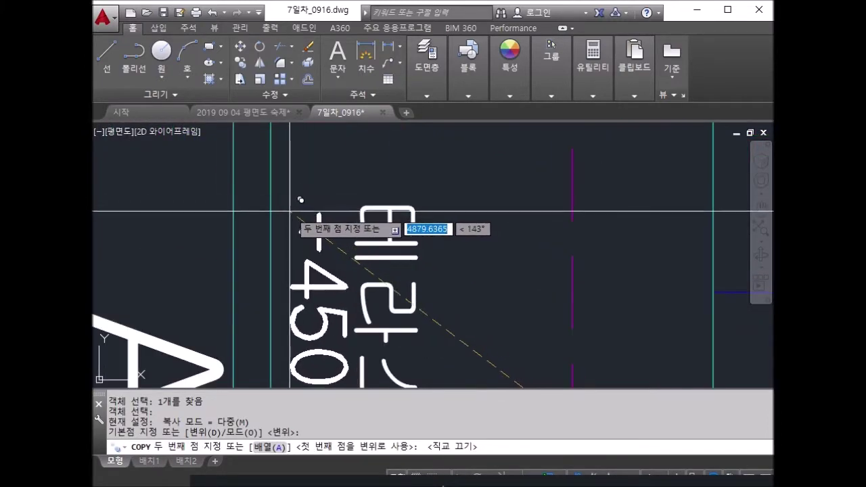
click(298, 226)
scroll(466, 231, down, 5)
scroll(467, 232, down, 4)
scroll(447, 254, up, 4)
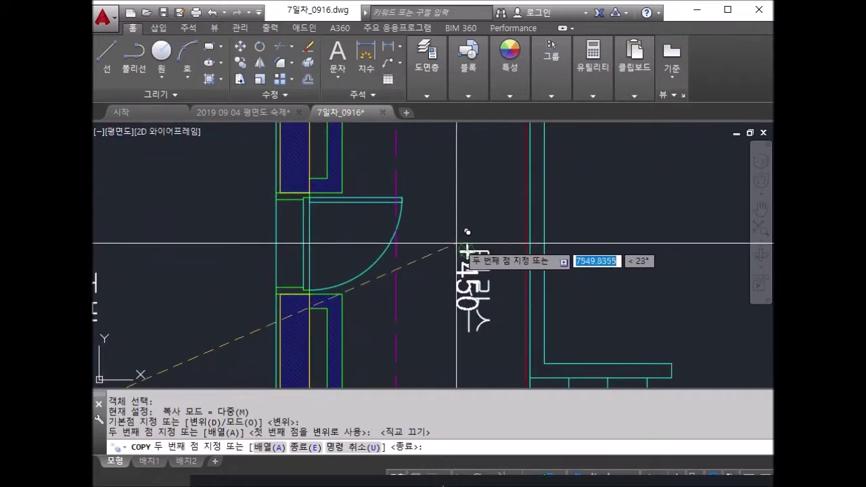
key(Escape)
scroll(439, 256, down, 2)
scroll(474, 278, down, 3)
scroll(507, 283, up, 5)
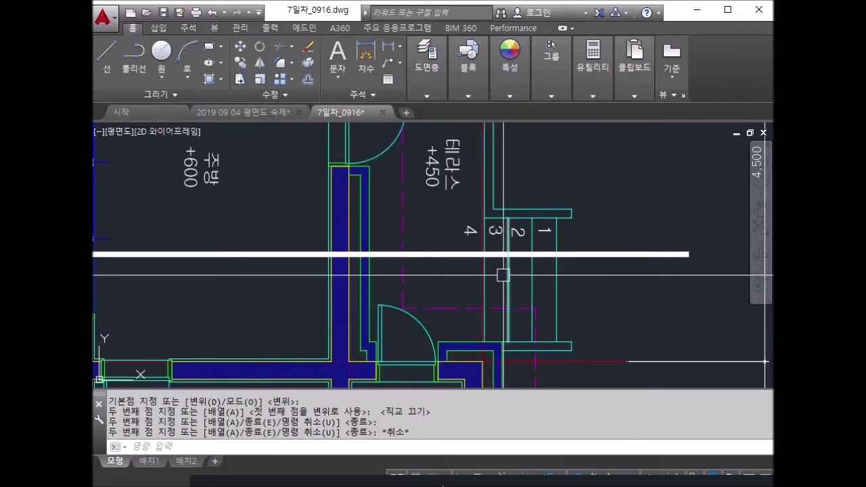